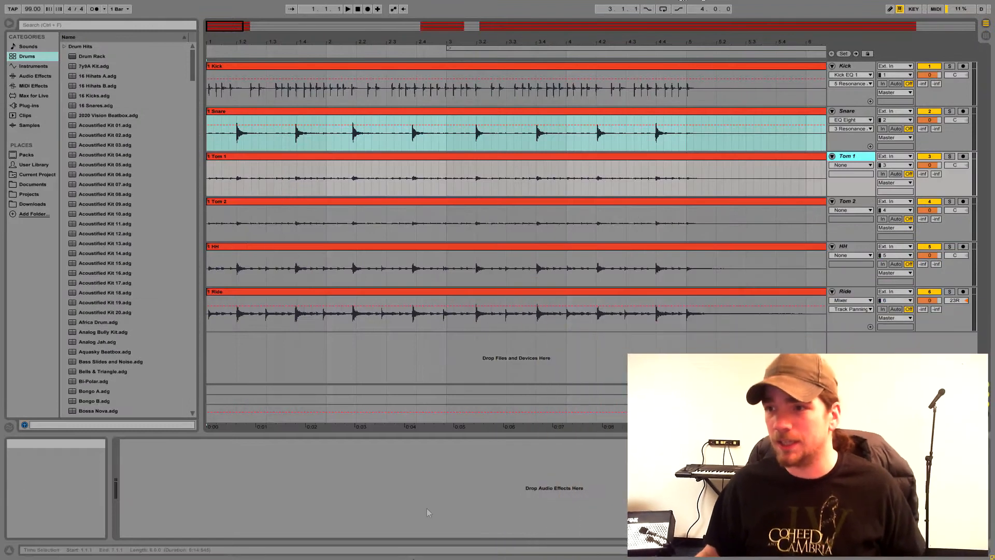
Turn on the metronome and play the recorded drum tracks from the start against it.
click(390, 291)
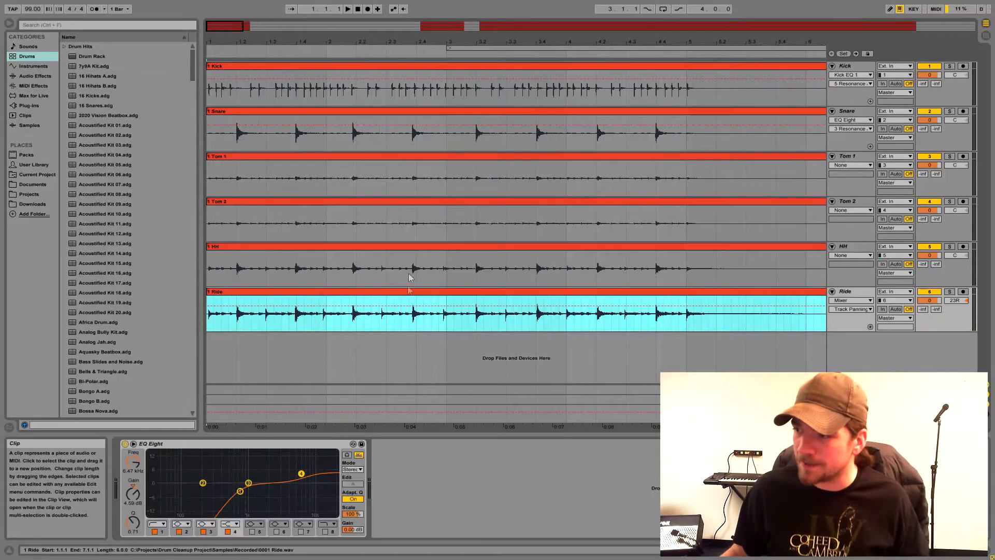
click(271, 67)
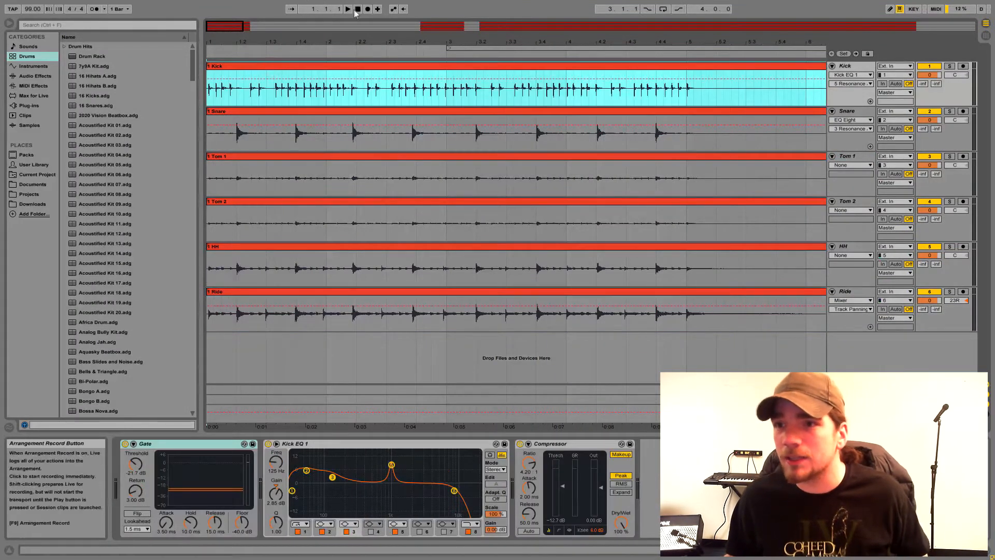
click(356, 9)
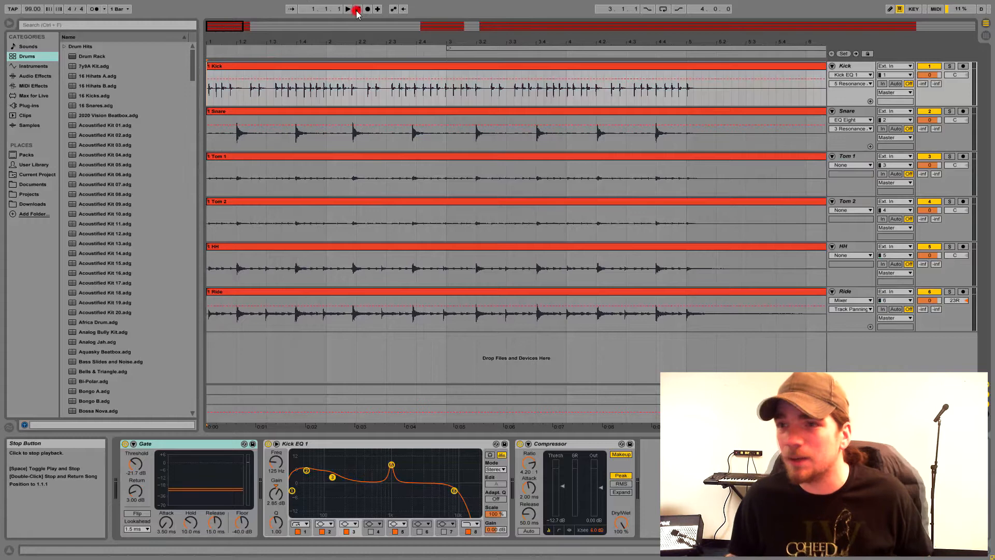
click(94, 8)
click(270, 70)
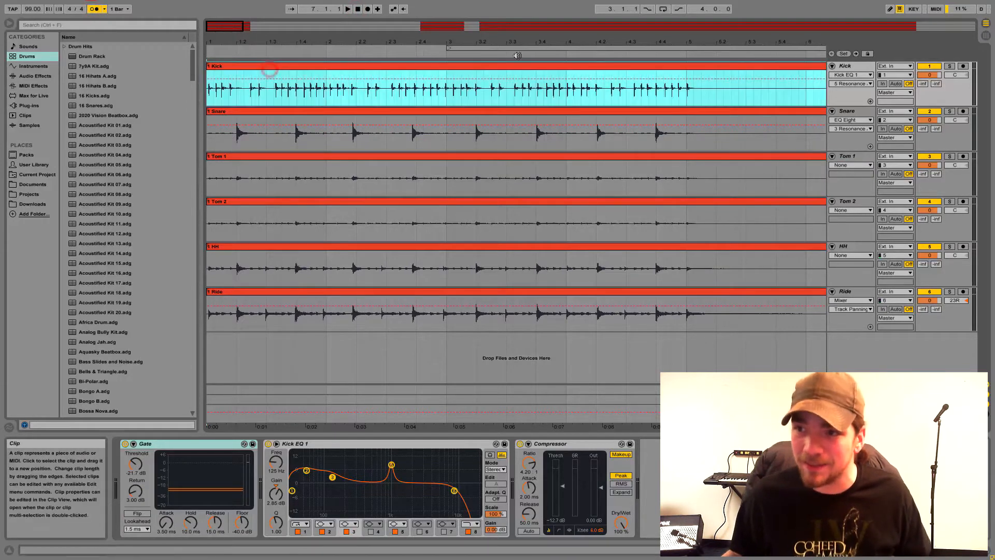
key(space)
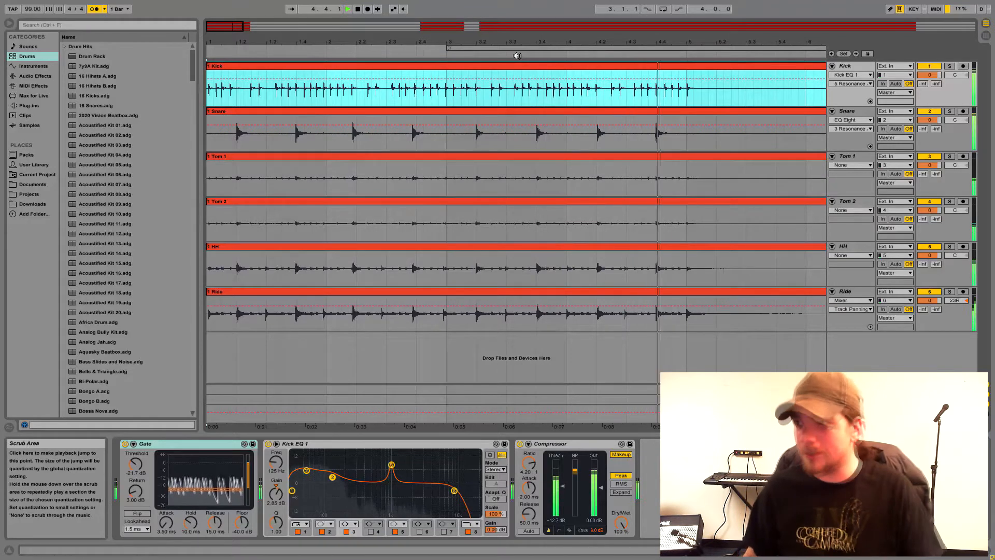
key(space)
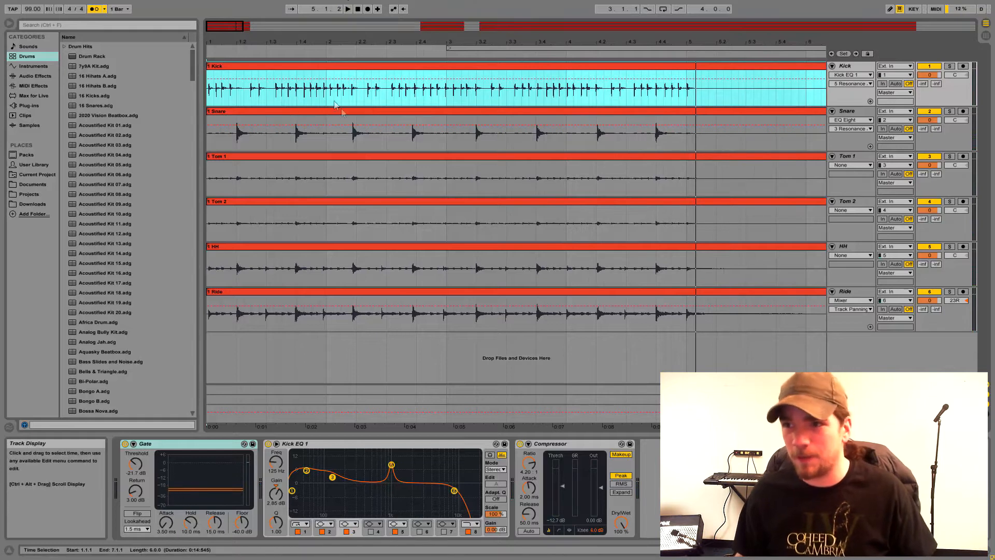
Convert the Kick audio clip to a new MIDI track using the Convert Drums option.
click(324, 115)
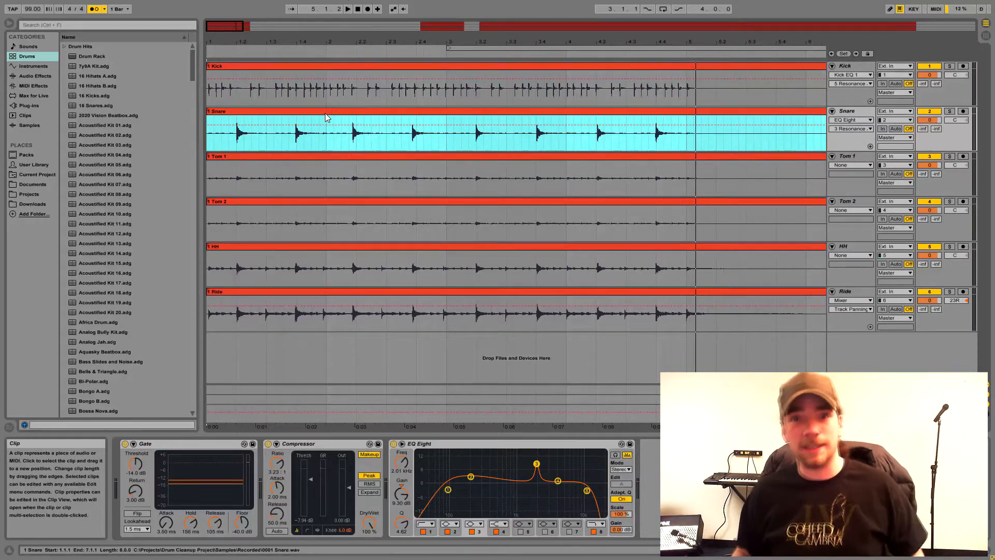
click(301, 69)
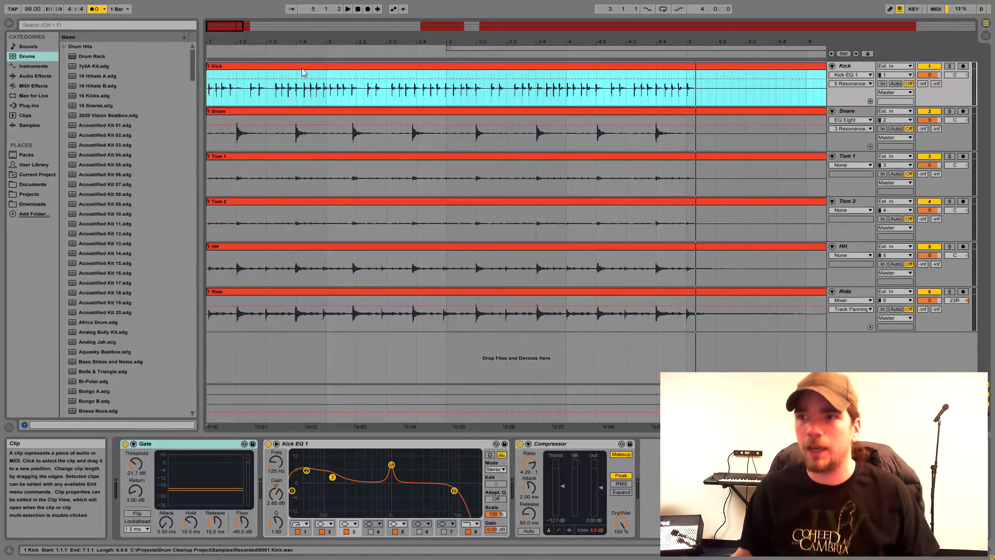
right_click(303, 72)
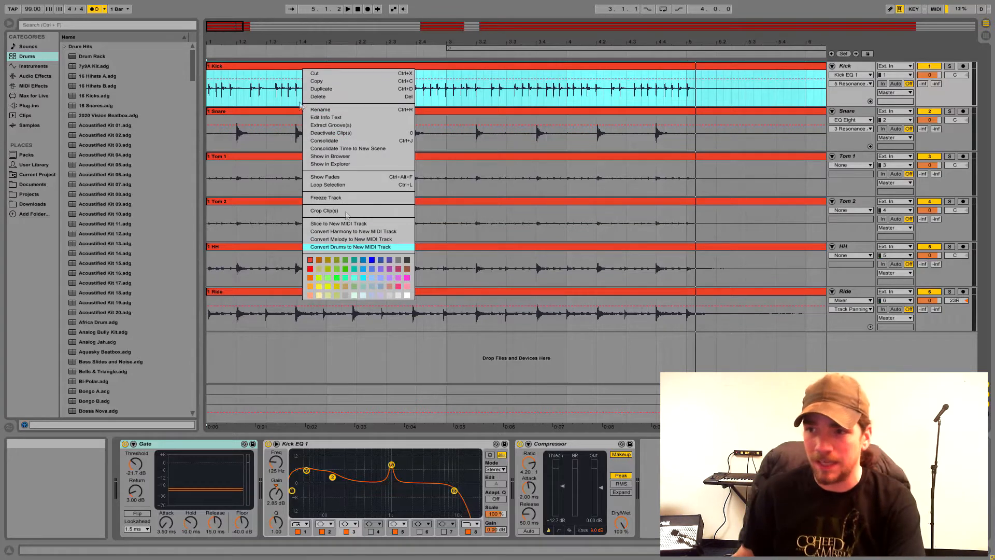
click(259, 69)
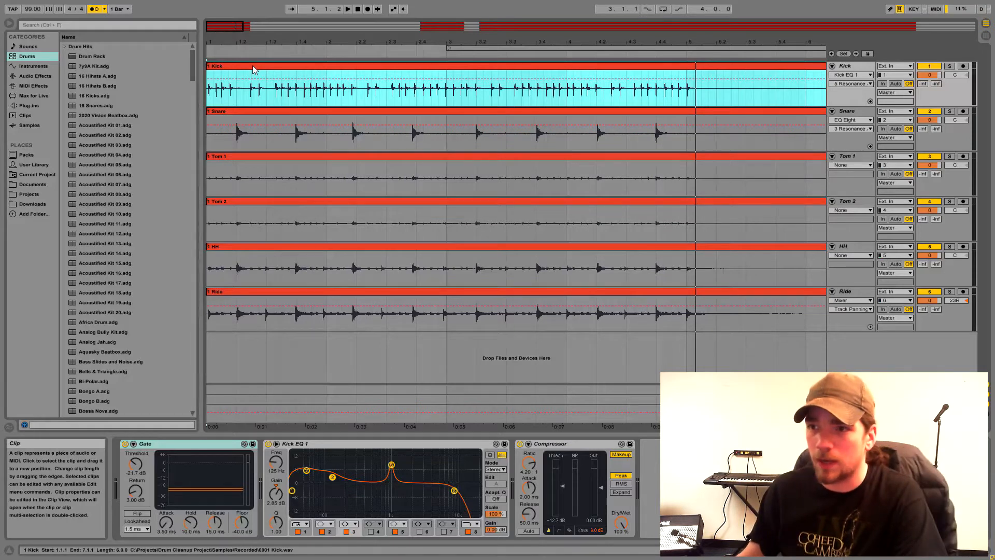
right_click(253, 66)
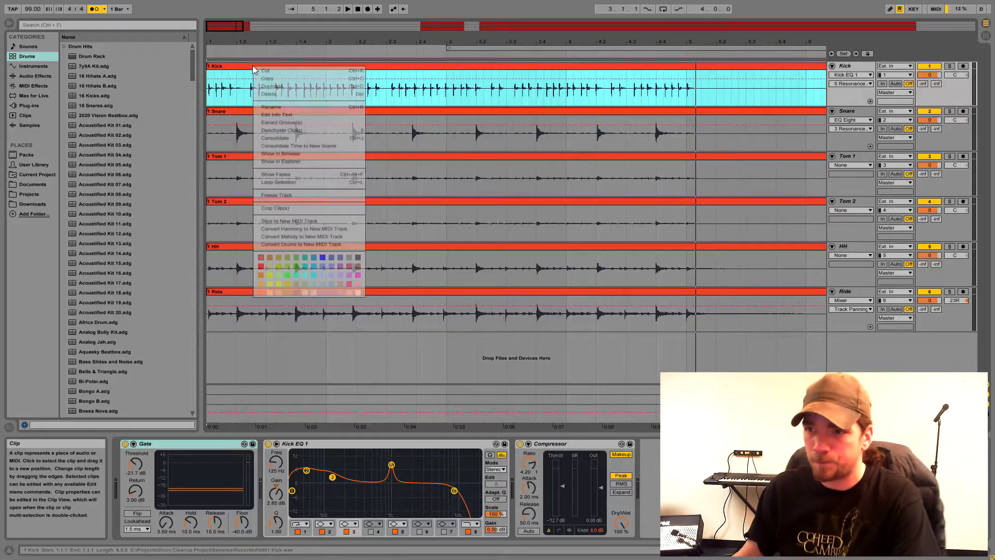
click(314, 245)
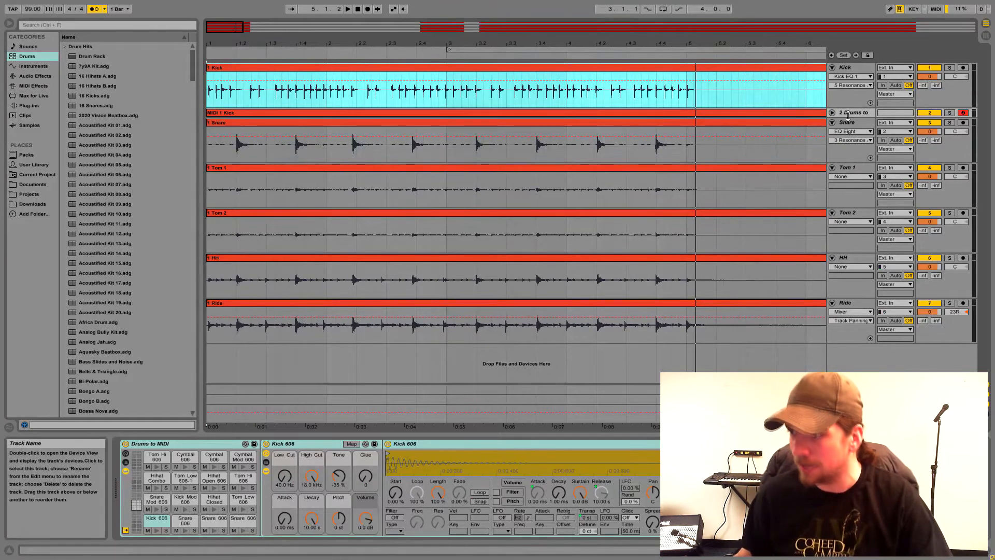
Solo the converted drums MIDI track and expand its lane to full height.
click(949, 112)
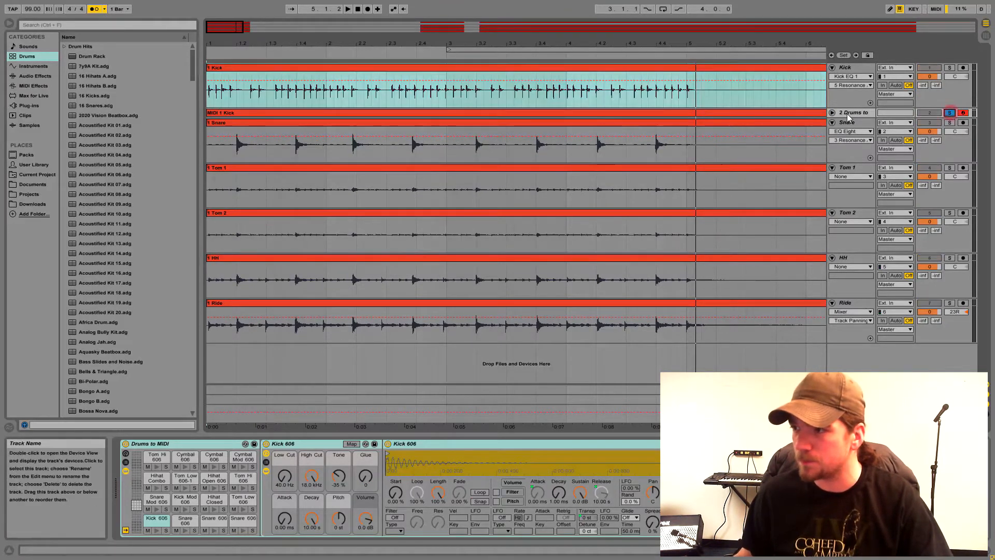
drag(847, 117, 847, 152)
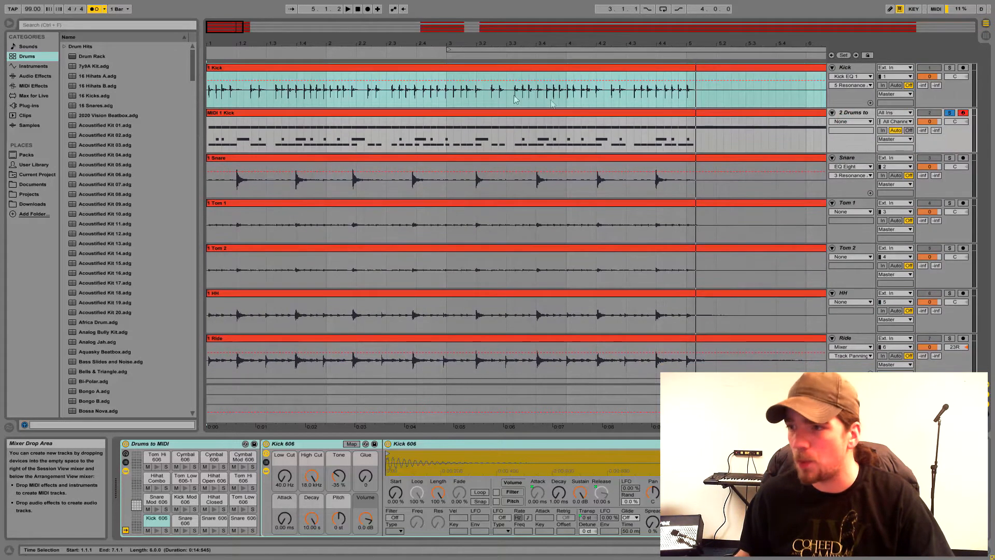
Open the MIDI 1 Kick clip and delete all Hihat Closed and Snare 606 notes, keeping the Kick 606 row.
click(405, 114)
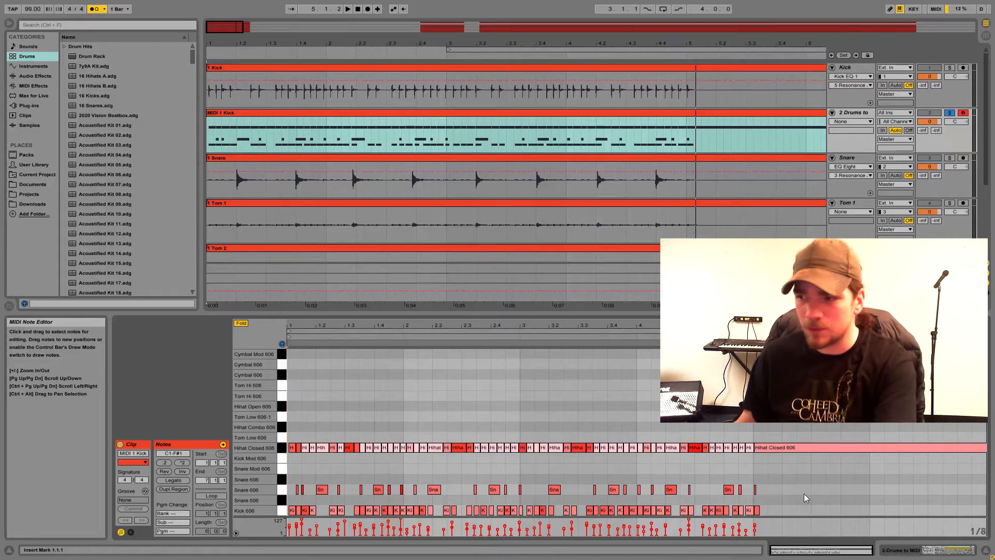
drag(804, 494, 244, 411)
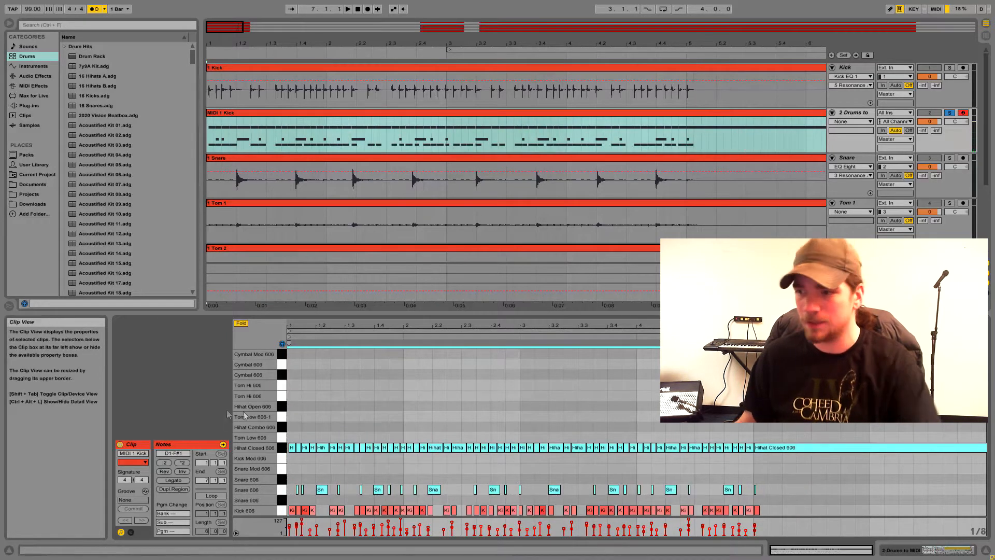
key(Delete)
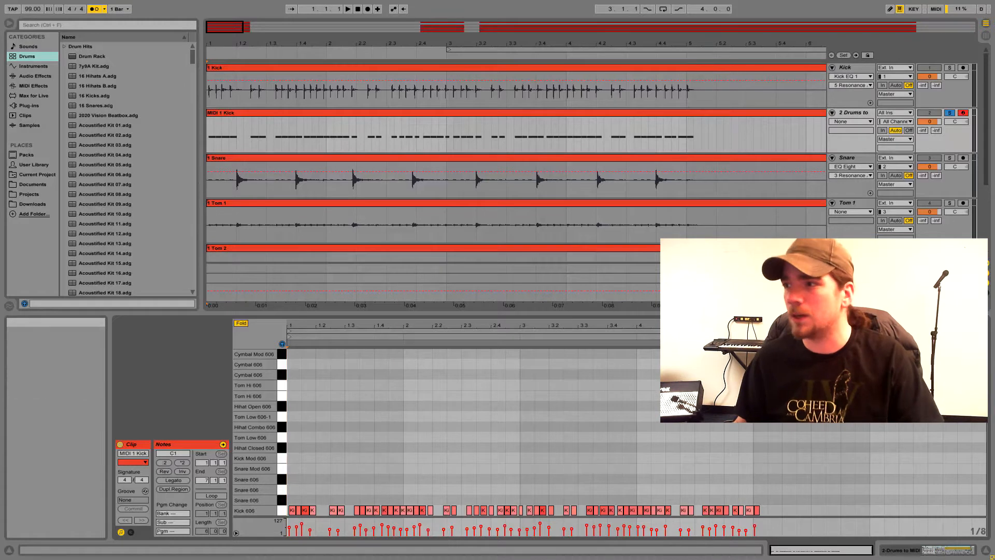
Play the soloed kick MIDI notes and check their timing against the grid.
drag(294, 325, 294, 371)
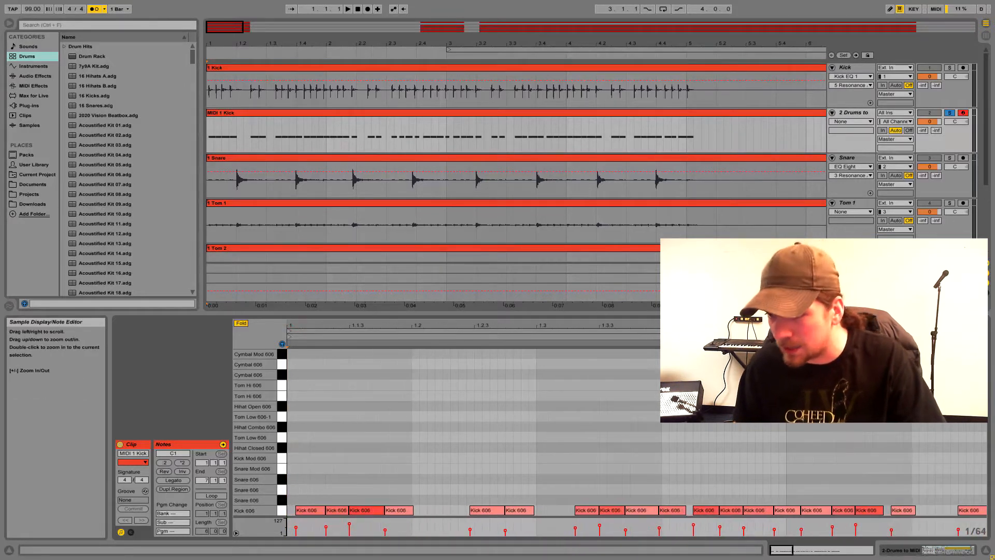
key(space)
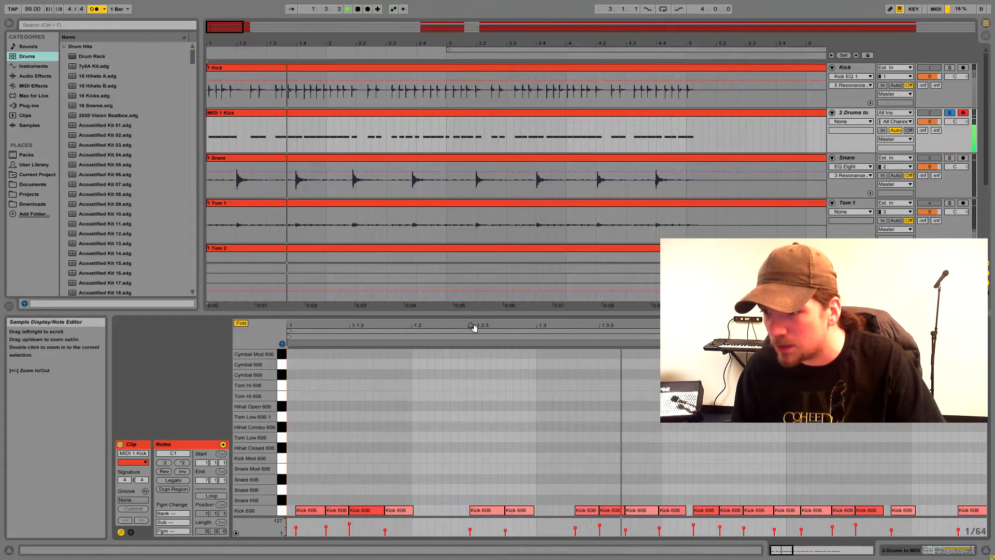
mouse_move(472, 327)
mouse_down()
mouse_move(471, 304)
mouse_move(471, 313)
mouse_up()
key(space)
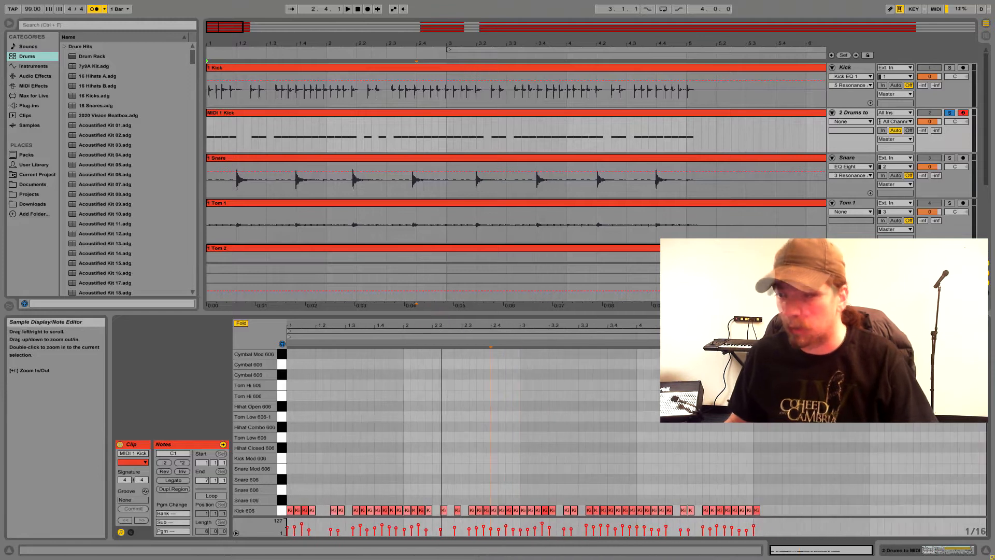
Quantize all kick notes to 1/16, adjusting both start and end, at an amount of 100%.
click(376, 466)
drag(376, 466, 384, 465)
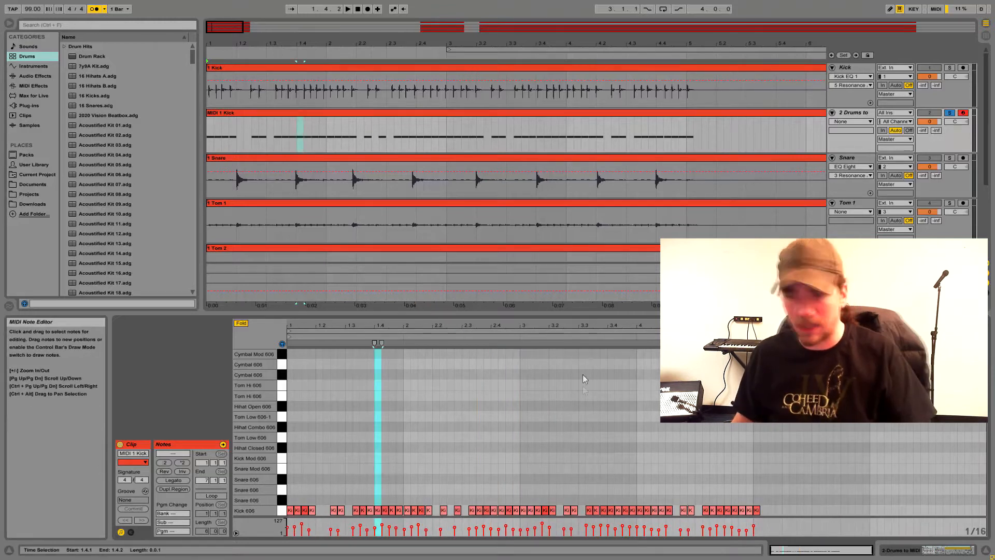
click(459, 424)
key(ctrl+a)
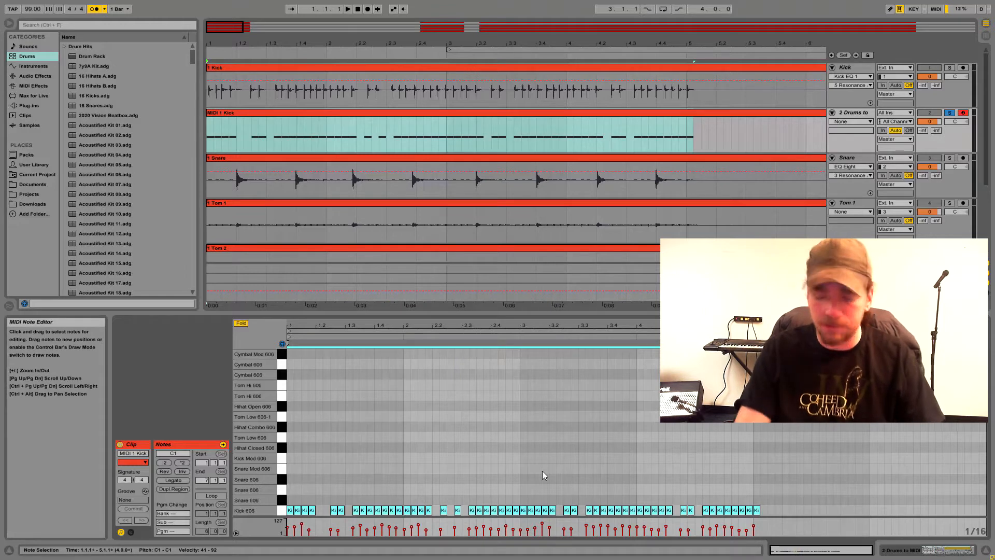
key(ctrl+shift+u)
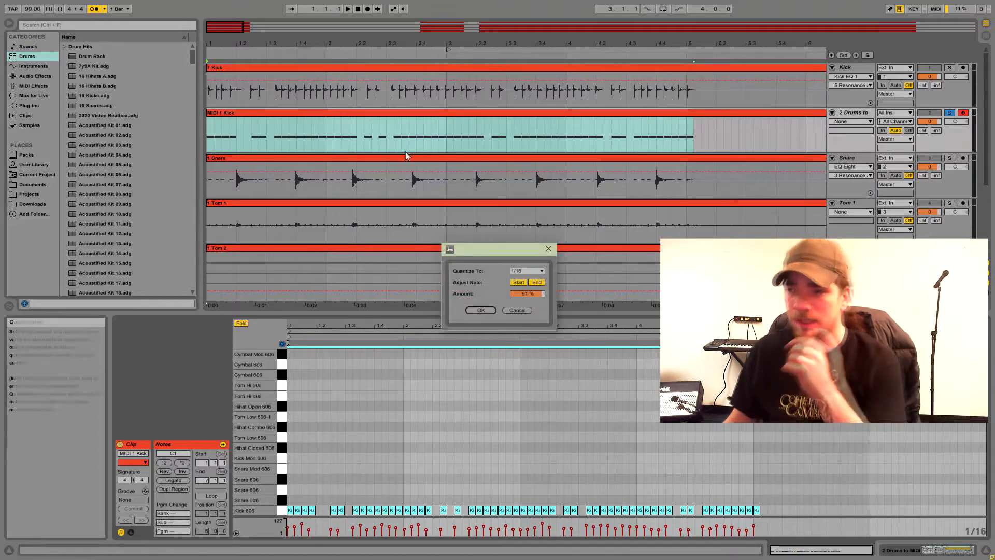
click(533, 270)
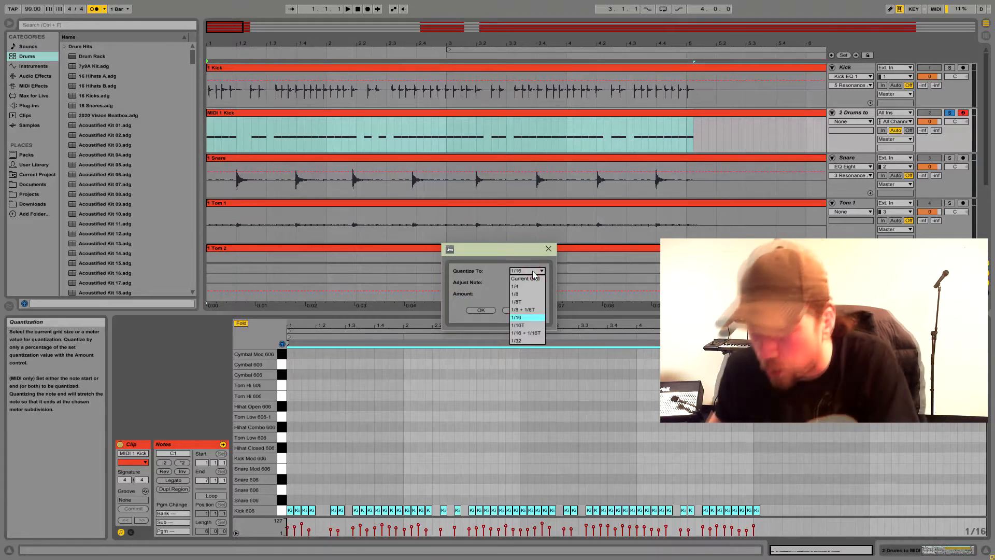
click(526, 319)
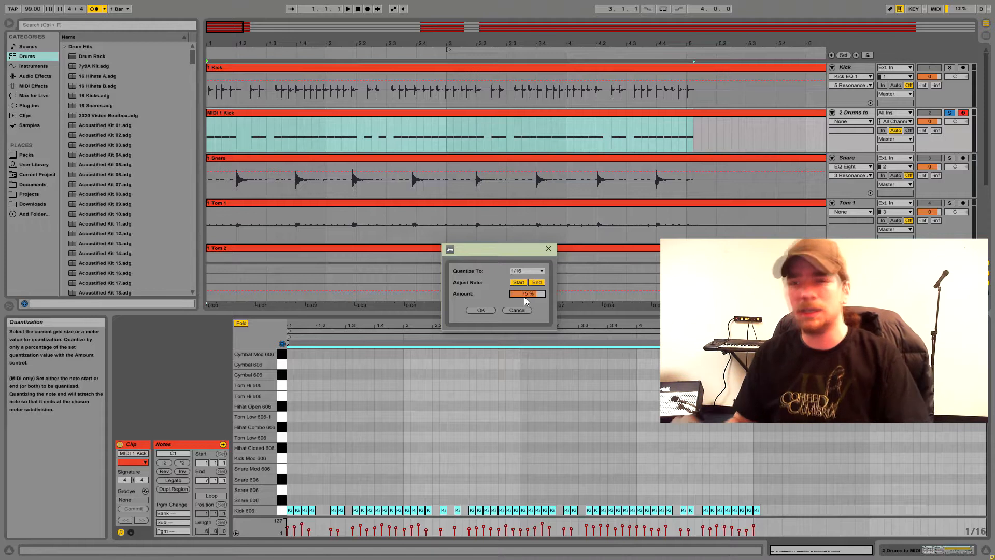
drag(524, 296, 509, 293)
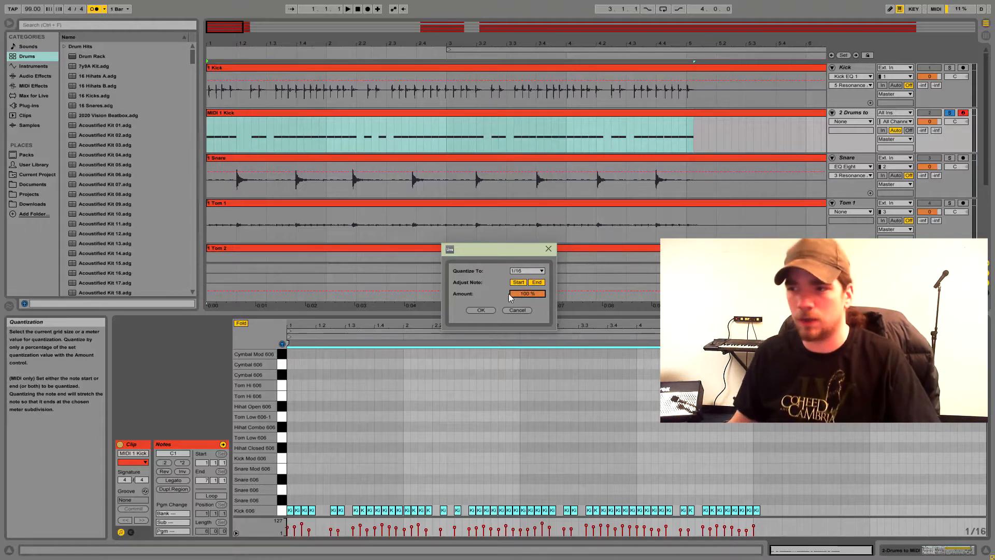
click(480, 310)
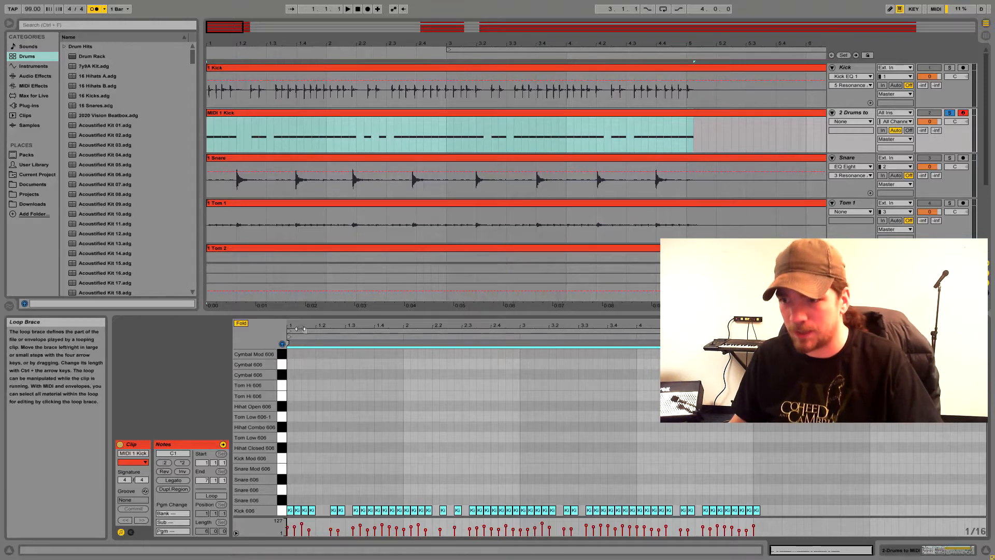
Examine the quantized kick notes up close and play the MIDI clip from the beginning.
drag(303, 329, 303, 373)
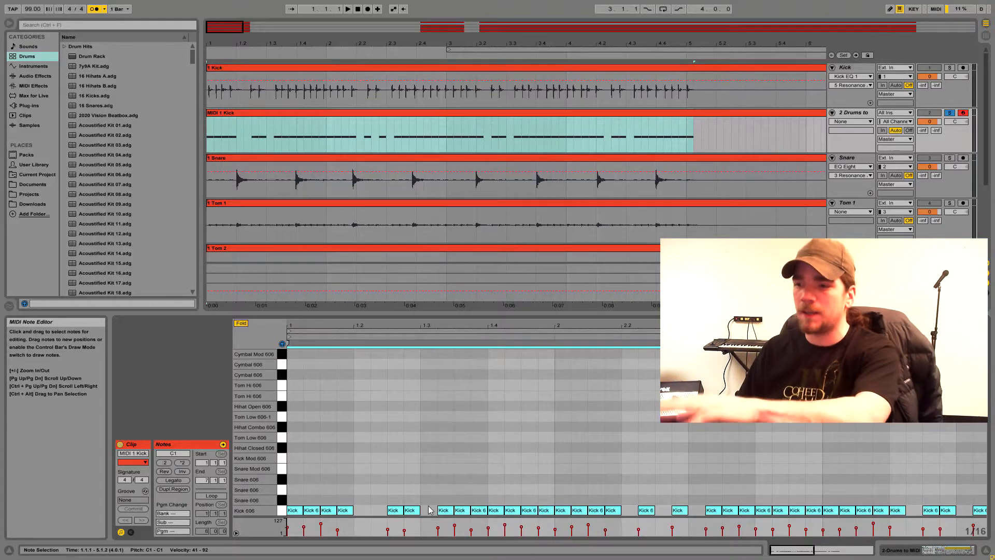
click(421, 400)
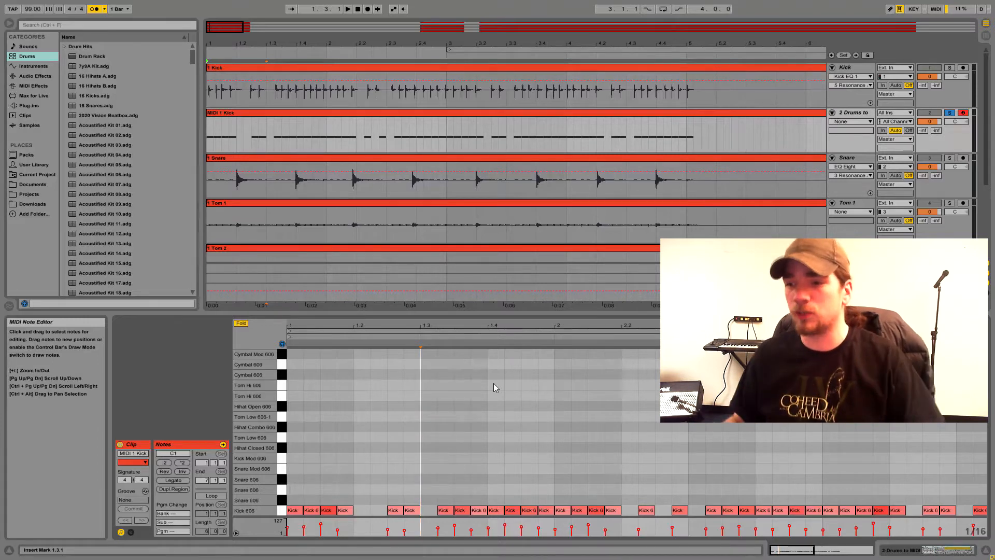
click(277, 111)
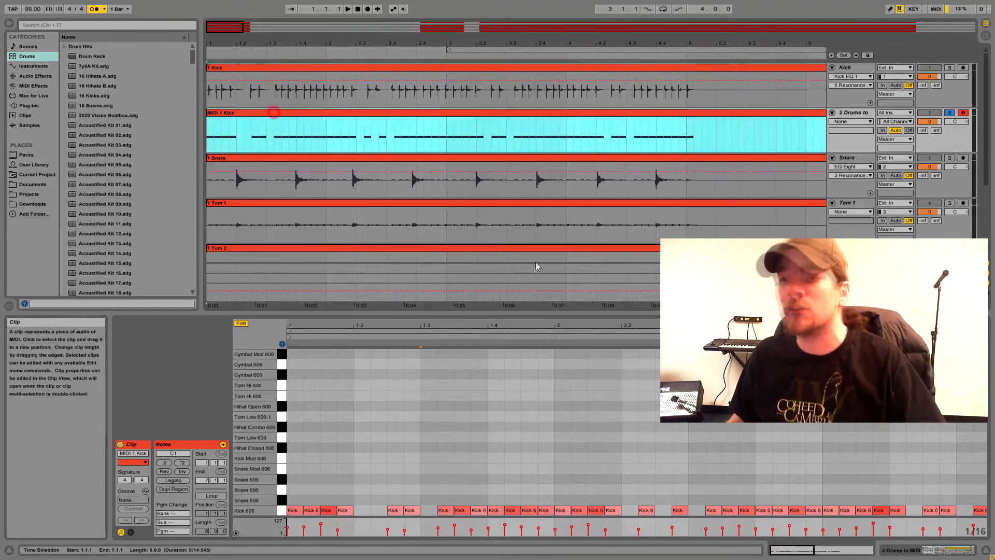
key(space)
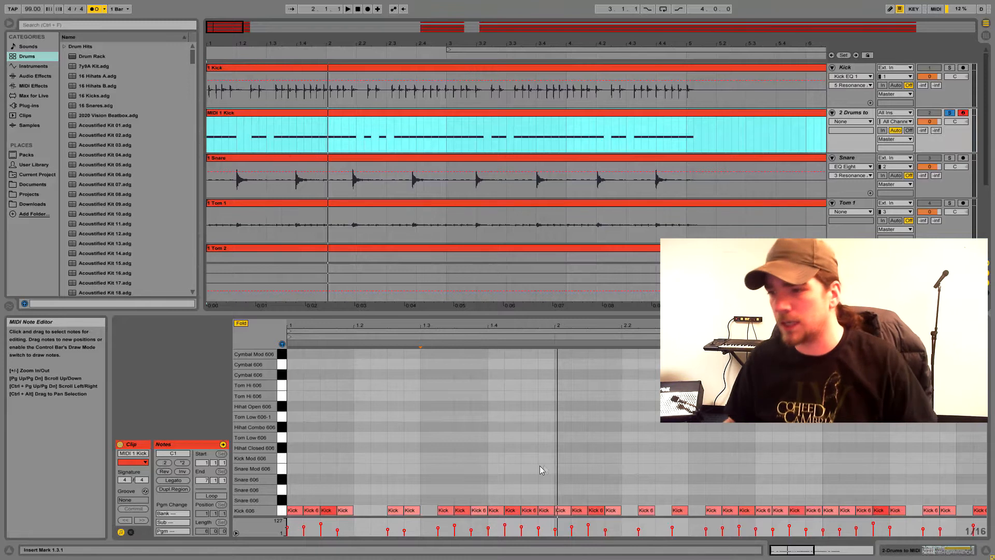
Delete all kick notes from bar 2 onward, keeping only the first bar's pattern.
drag(548, 495, 254, 527)
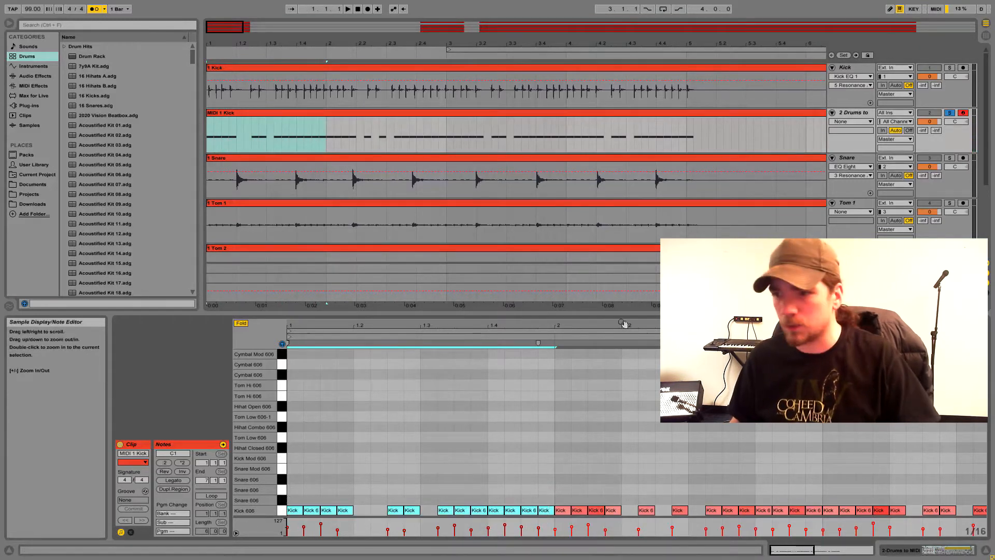
drag(630, 325, 628, 319)
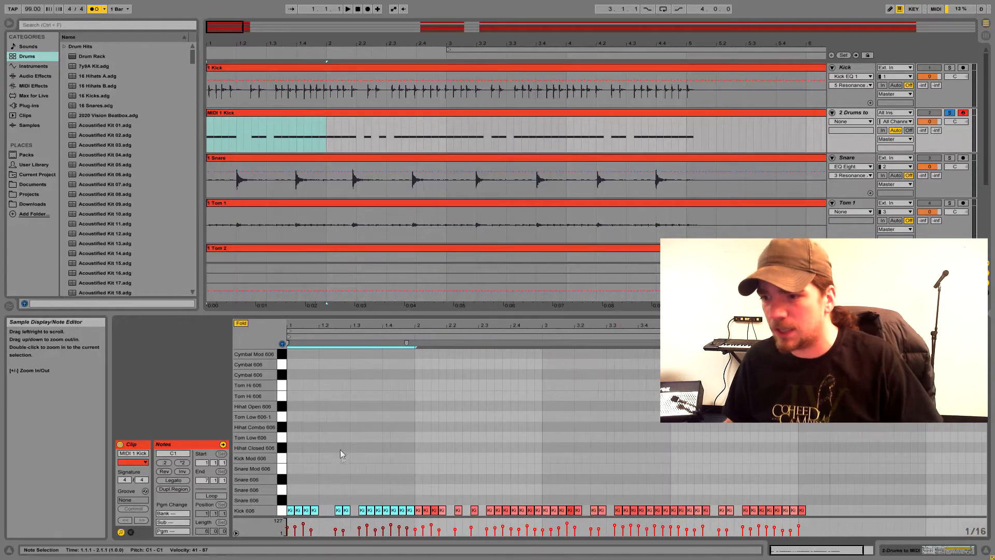
drag(565, 515, 823, 515)
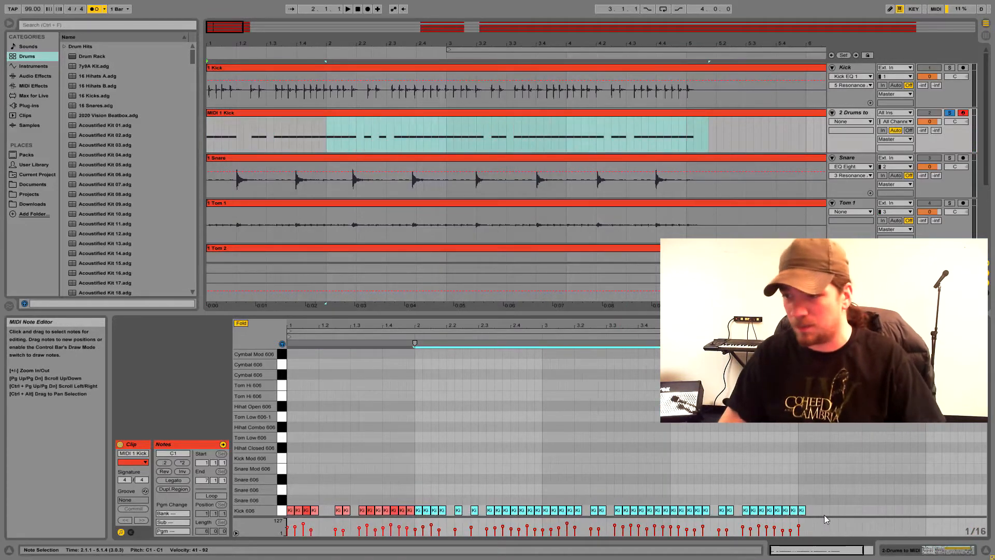
key(Delete)
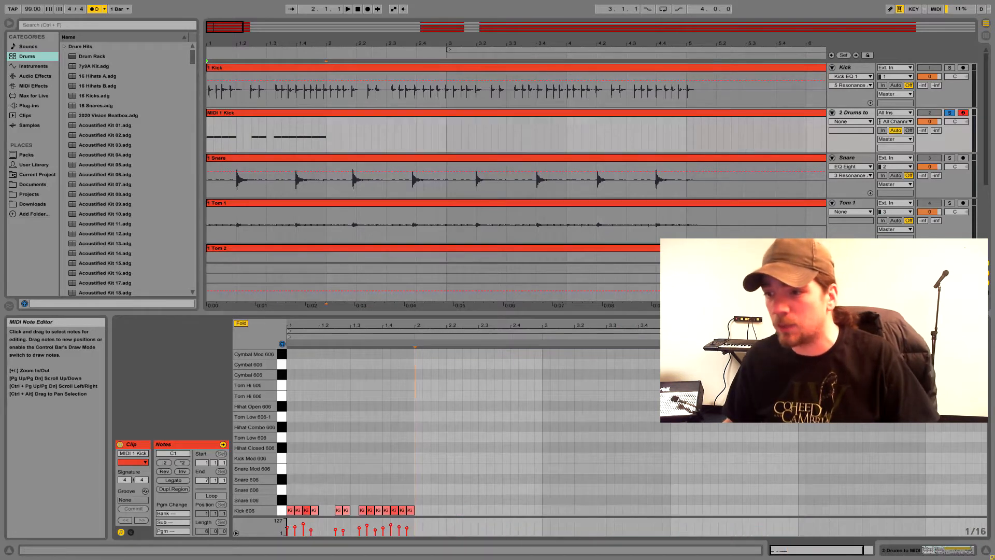
Repeat the first bar's kick pattern through bars 2, 3 and 4, and play the clip from the beginning.
drag(425, 324, 337, 332)
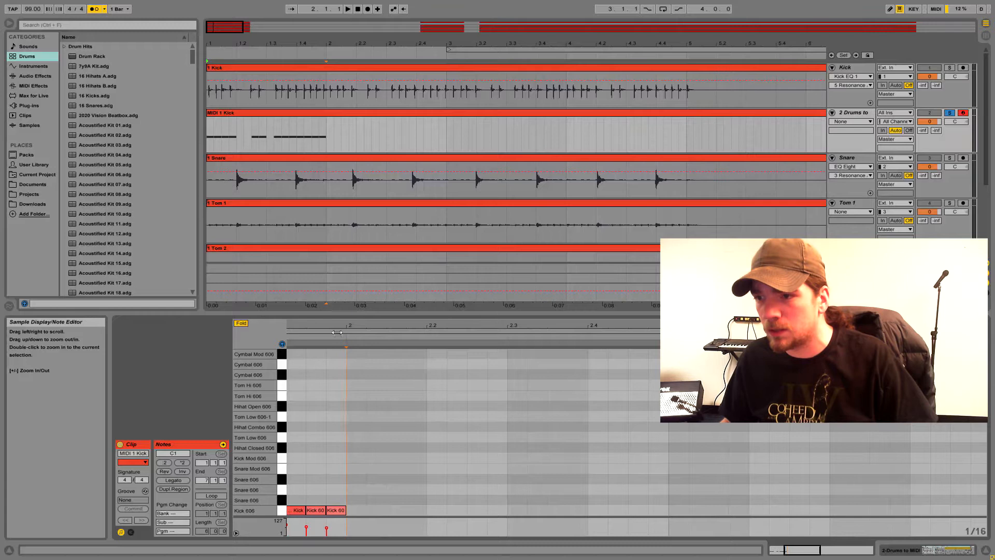
click(346, 510)
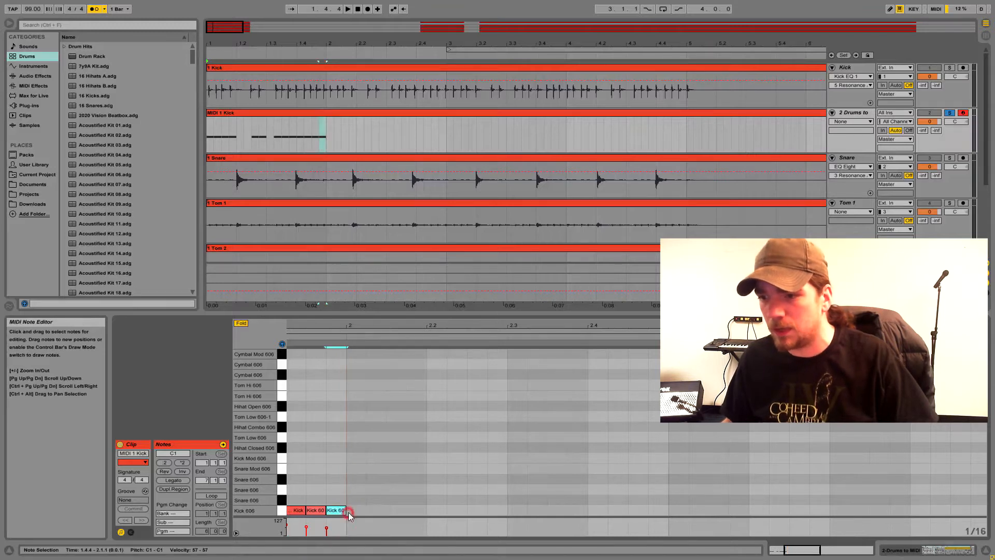
key(ctrl+v)
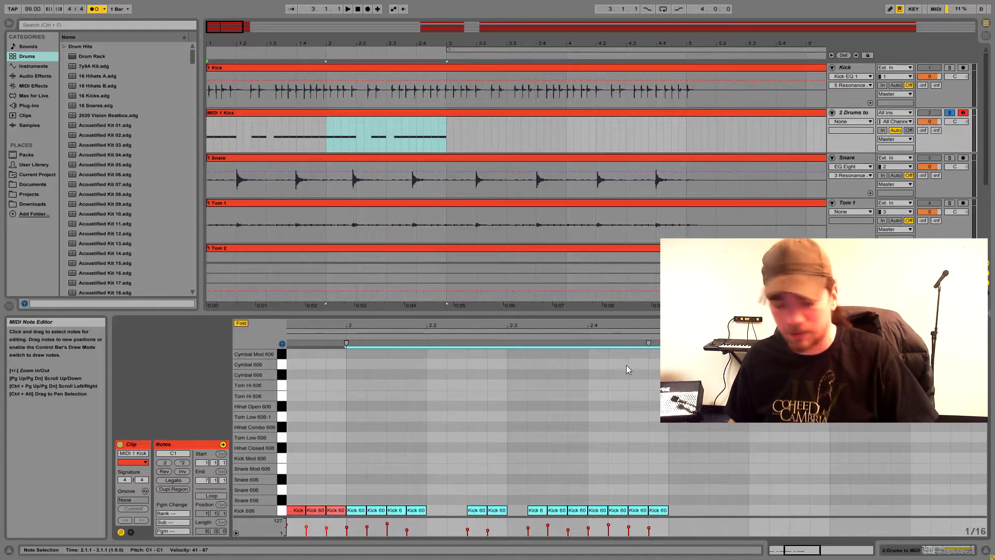
key(ctrl+v)
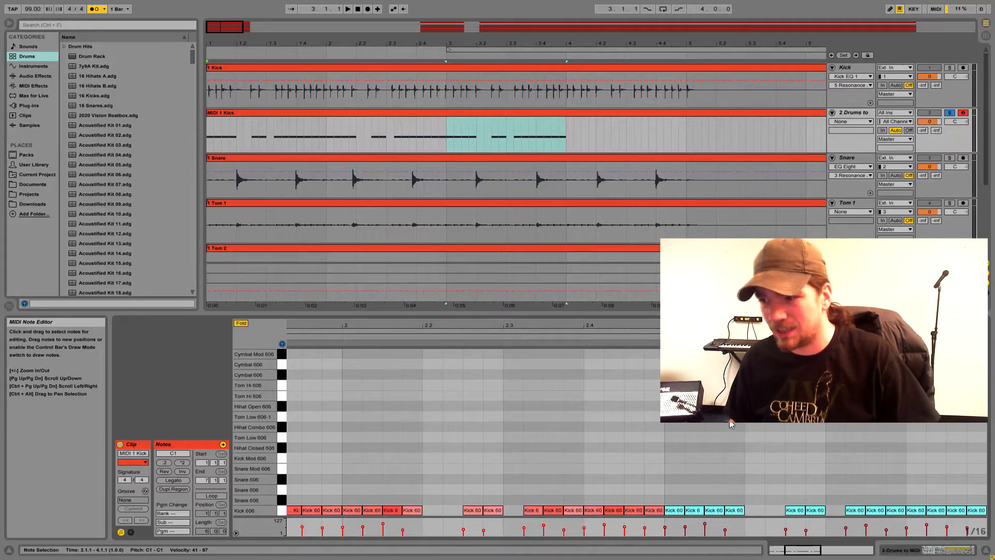
key(ctrl+v)
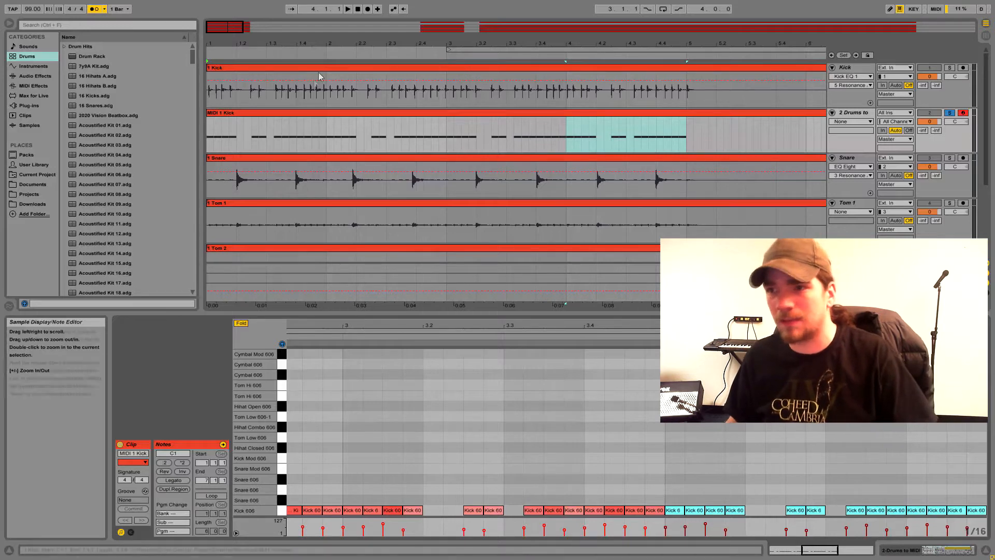
click(301, 116)
key(space)
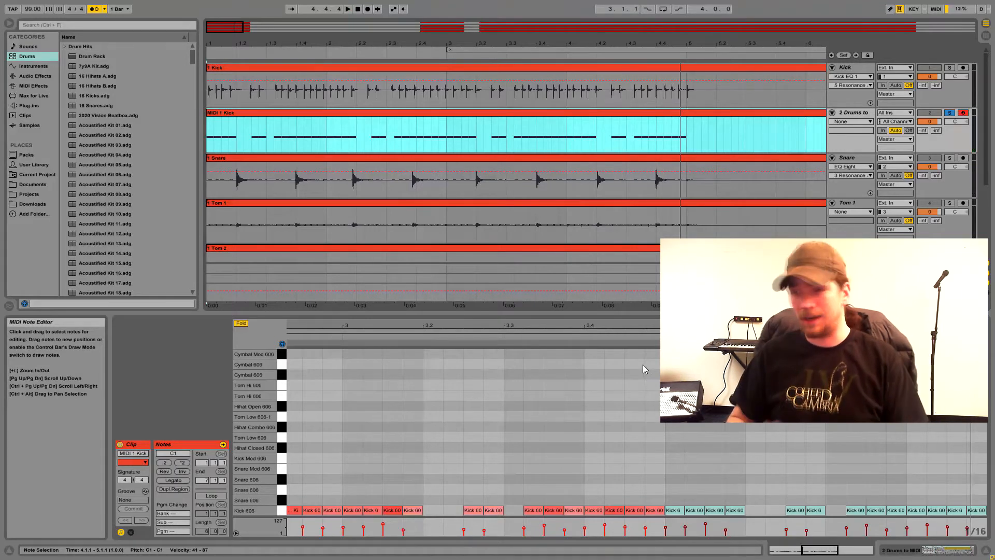
Raise the velocity of all kick notes in the clip to 127 and play them back.
drag(546, 324, 546, 300)
click(622, 468)
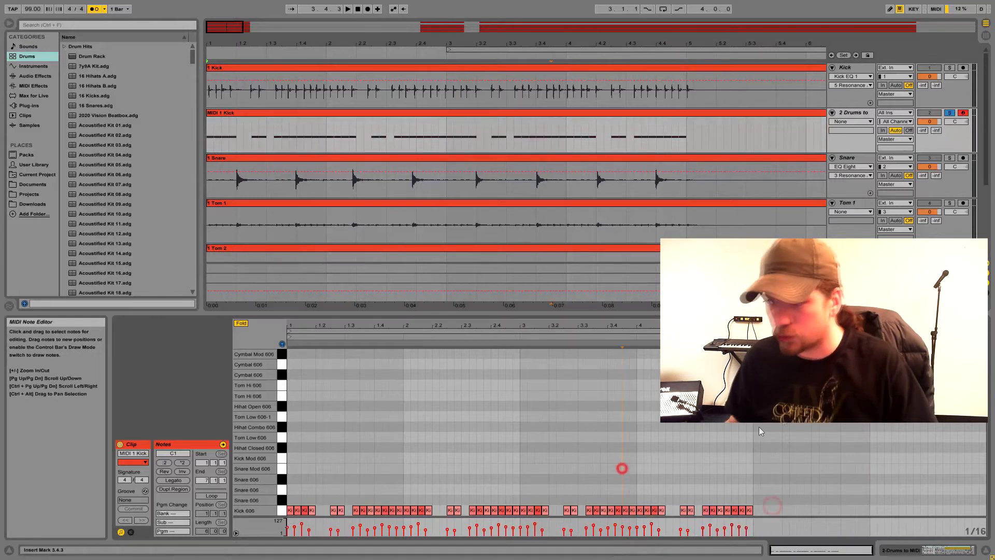
key(ctrl+a)
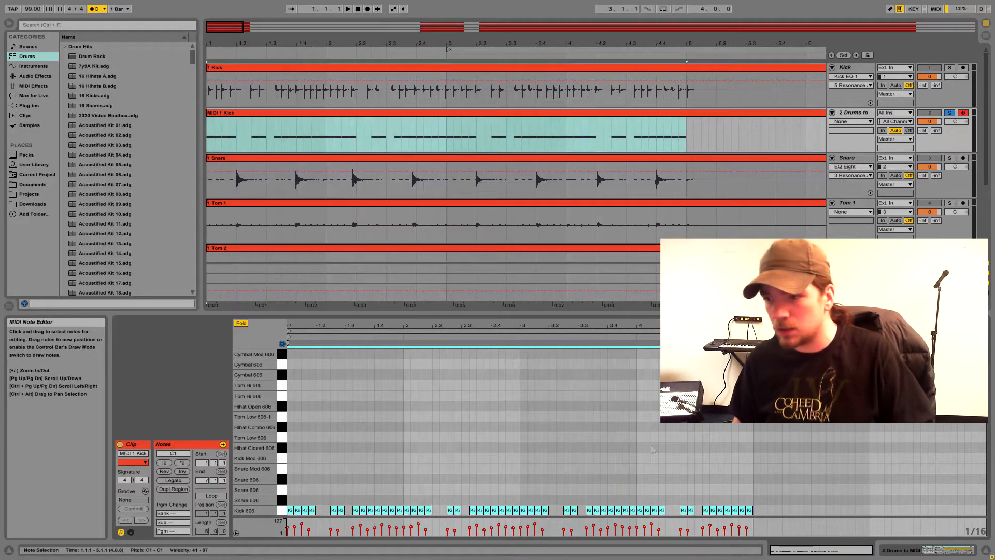
click(454, 529)
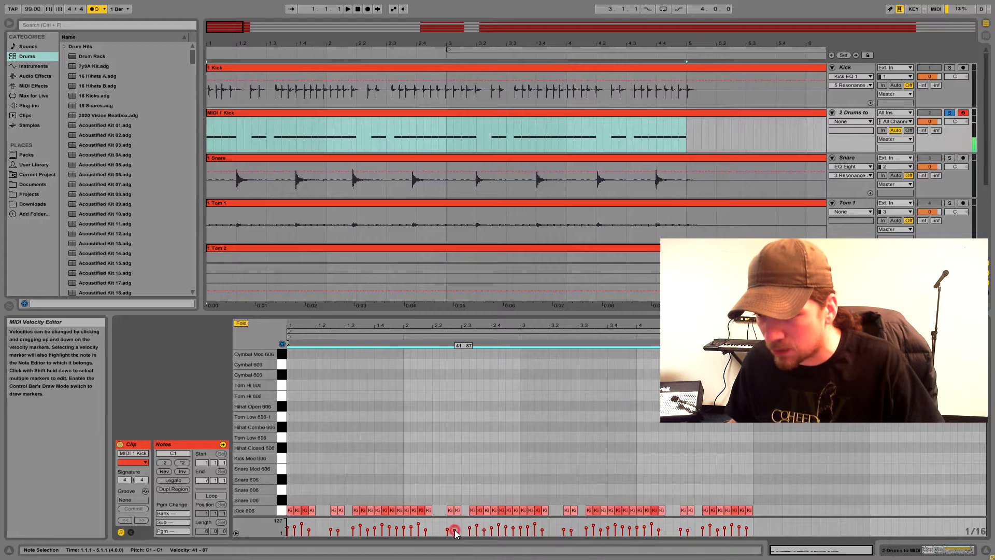
drag(455, 530, 455, 513)
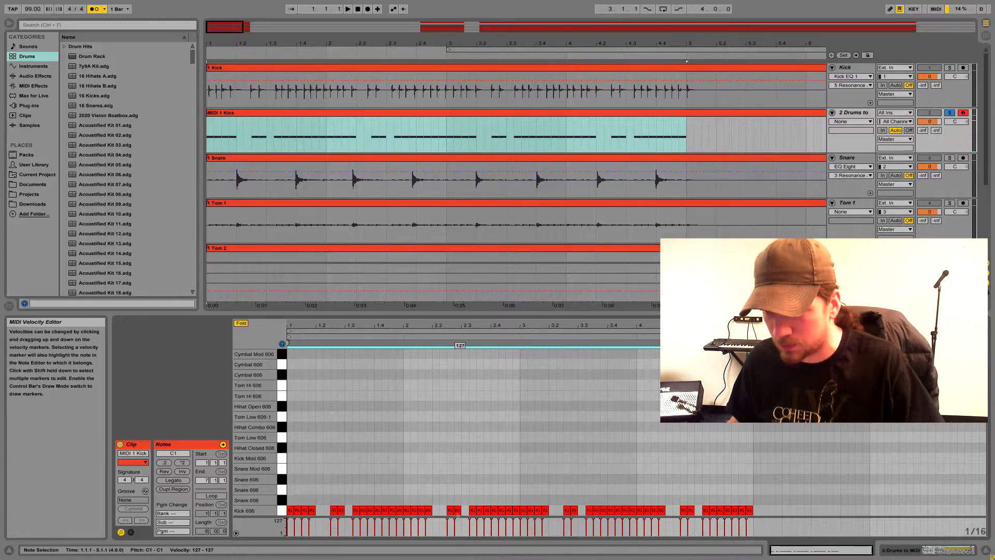
key(space)
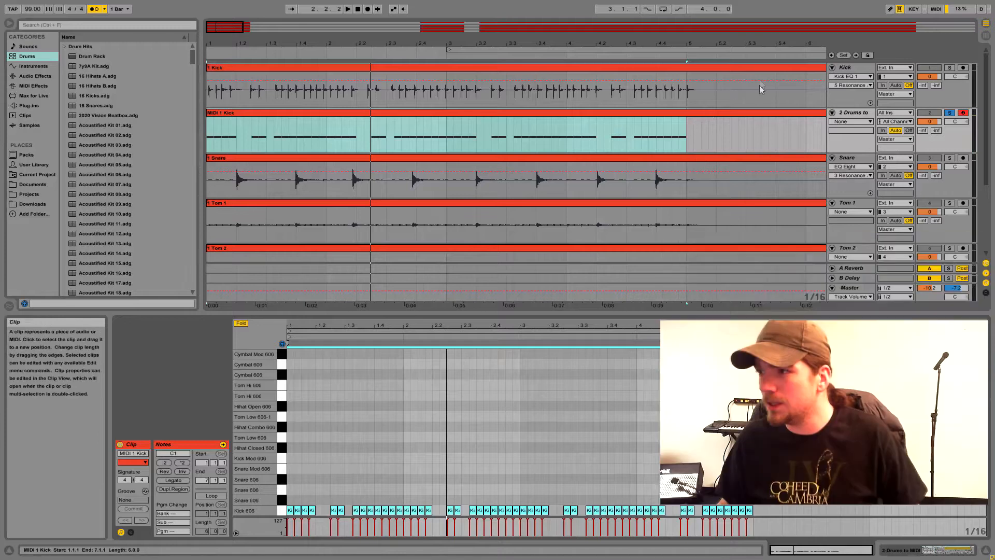
Mute the original Kick audio track and display the device chain of the Drums to MIDI track.
click(929, 68)
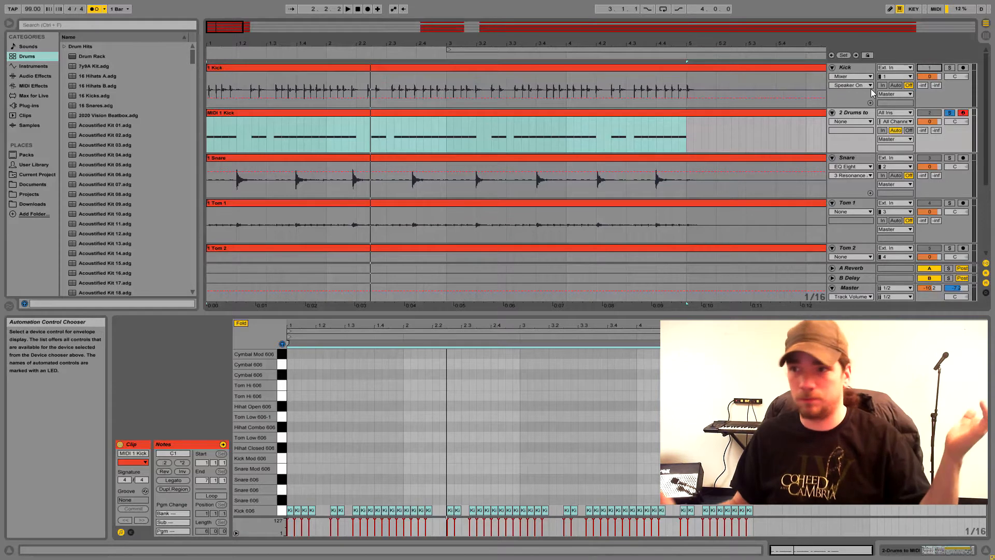
click(855, 112)
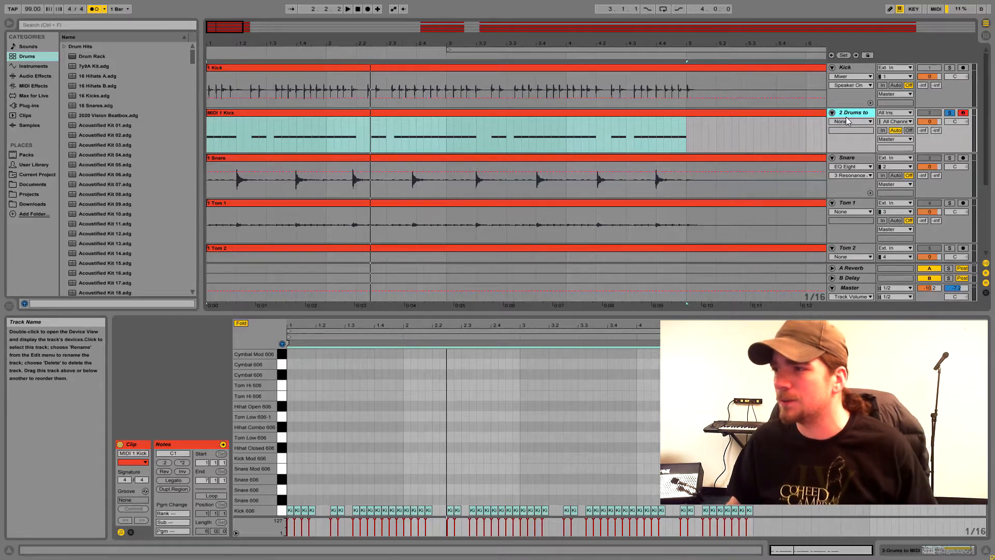
double_click(848, 115)
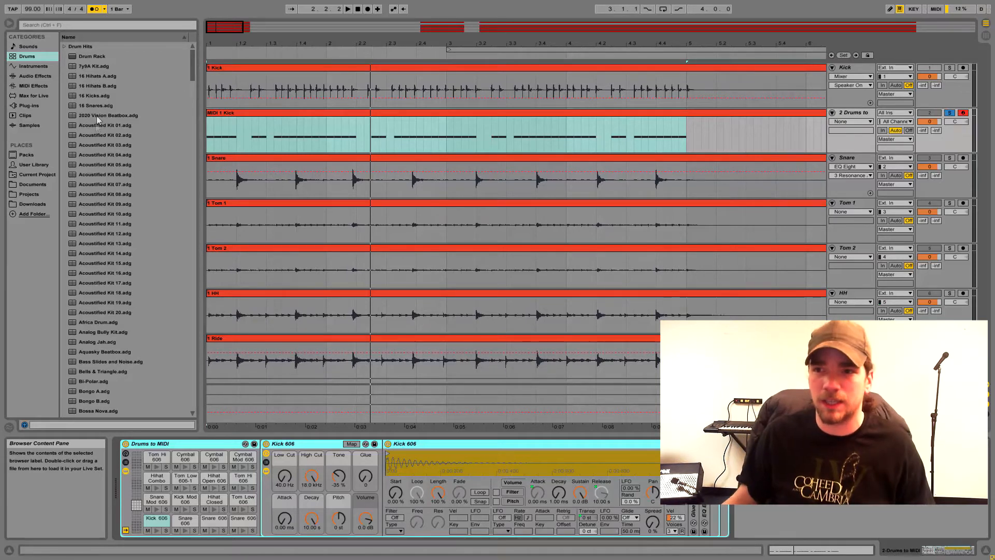
Audition several kick samples from the Kick folder of Drum Hits, including 7y9A Kit-BassKick2.aif and analogBully_bassdrop2.aif.
click(66, 47)
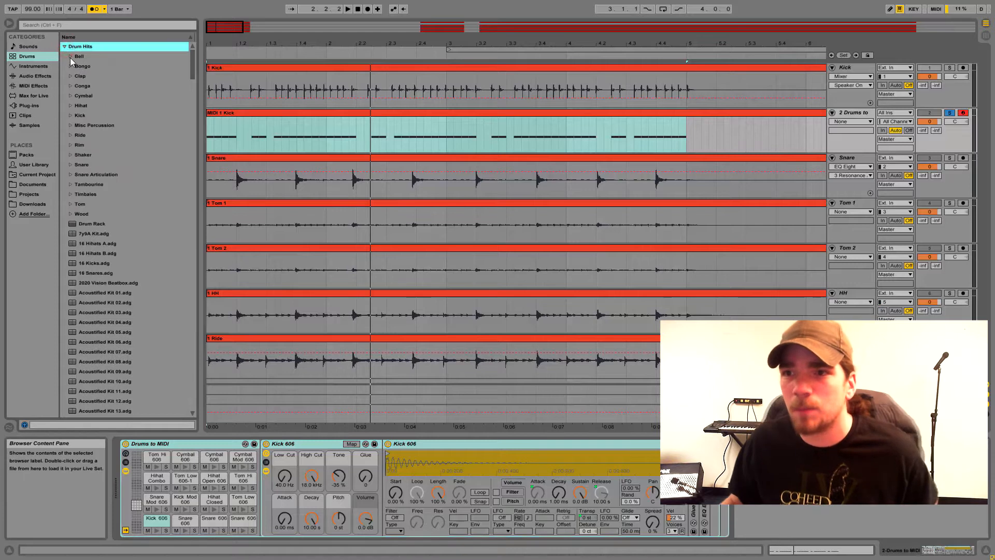
click(69, 115)
click(102, 136)
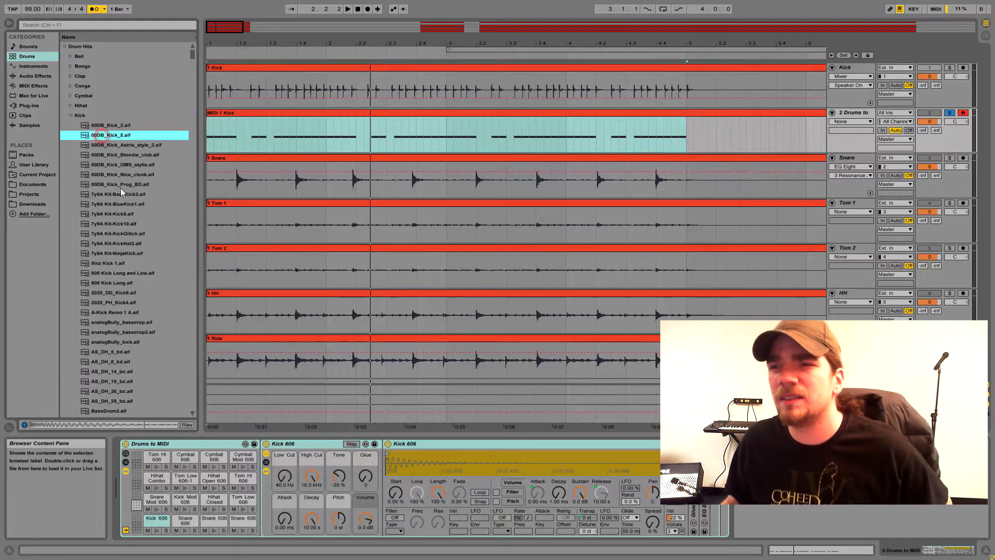
click(121, 193)
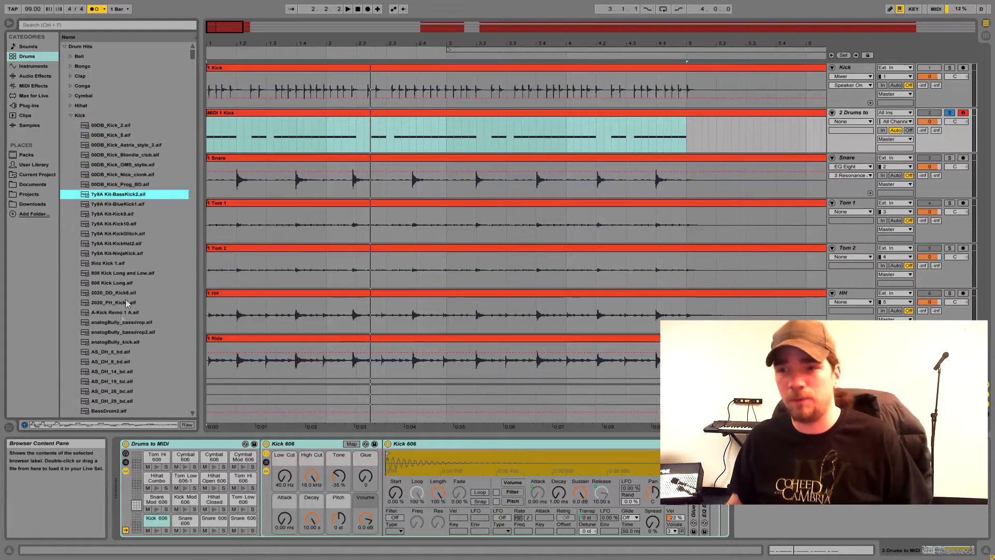
click(116, 330)
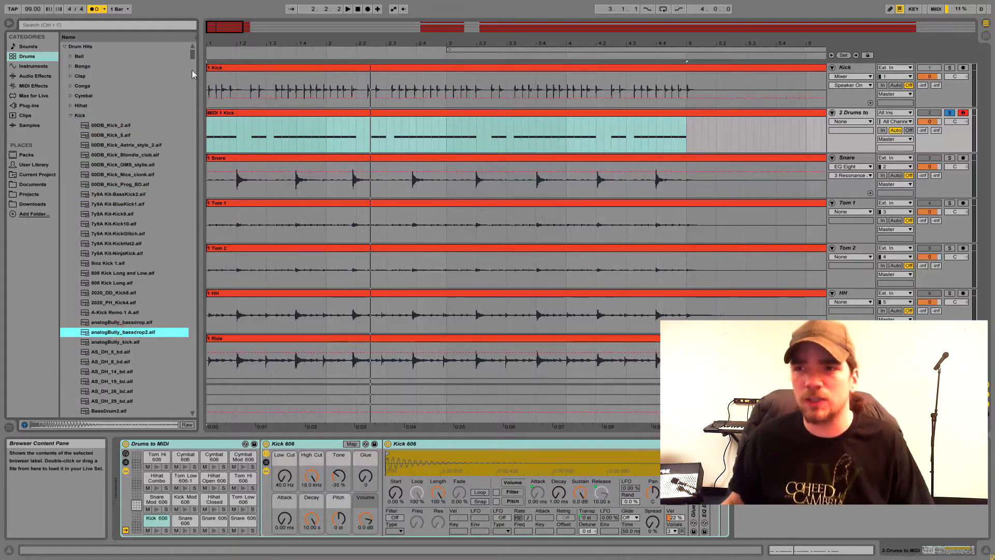
Replace the Kick 606 pad in the drum rack with Kick Felt BigPunchy.adg.
drag(192, 56, 202, 165)
click(136, 175)
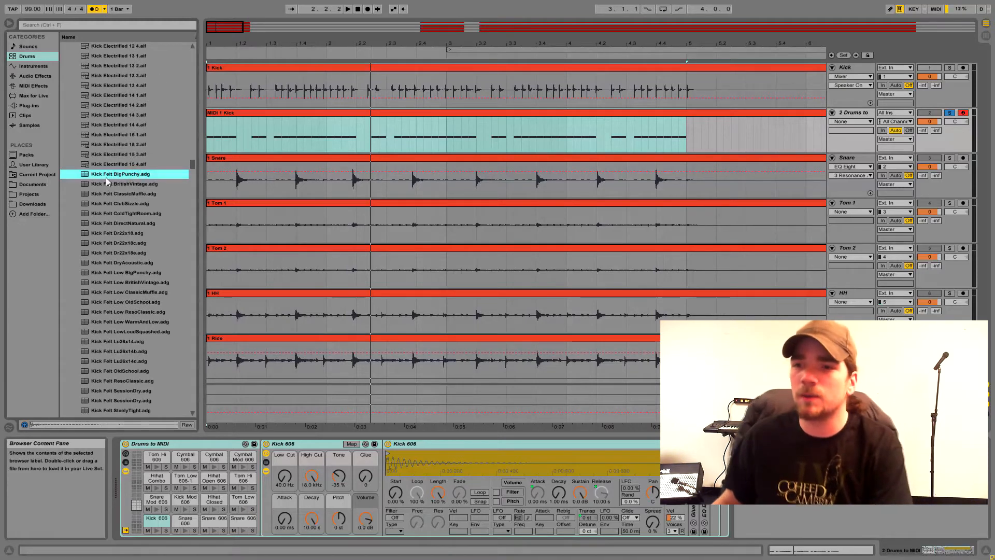
drag(106, 177, 145, 293)
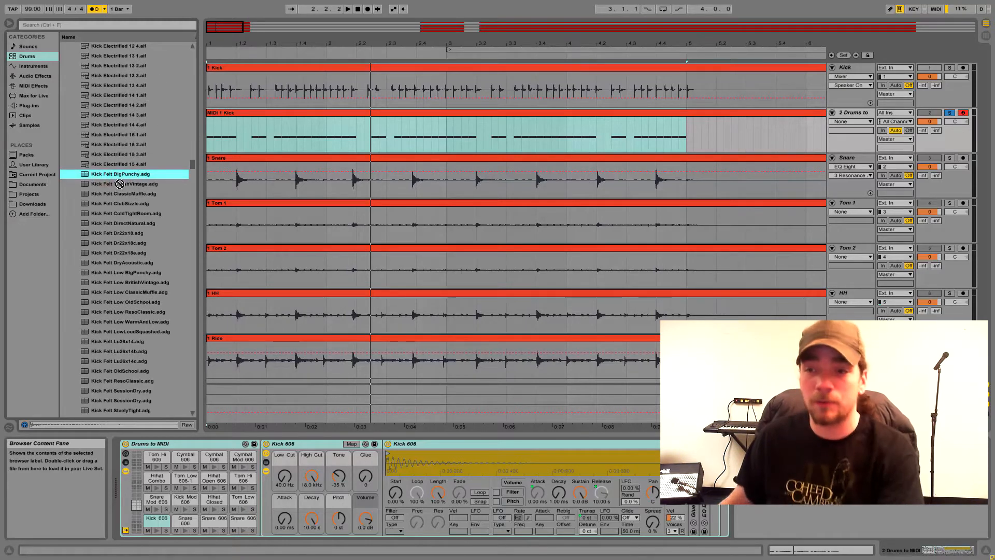
drag(152, 373, 158, 501)
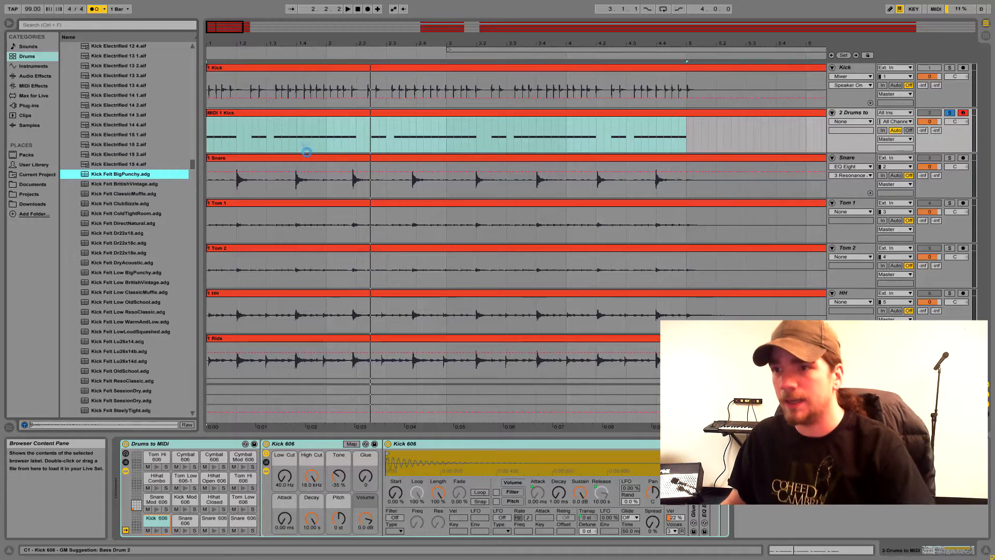
Play the MIDI kick clip from the start with the replaced kick sound, stopping near the end of bar 4.
click(285, 113)
key(space)
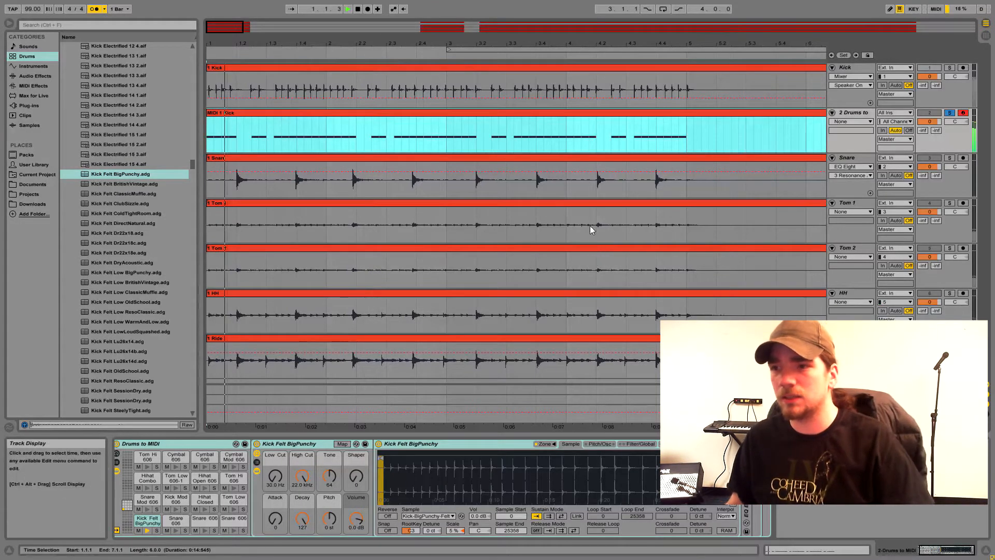
click(856, 113)
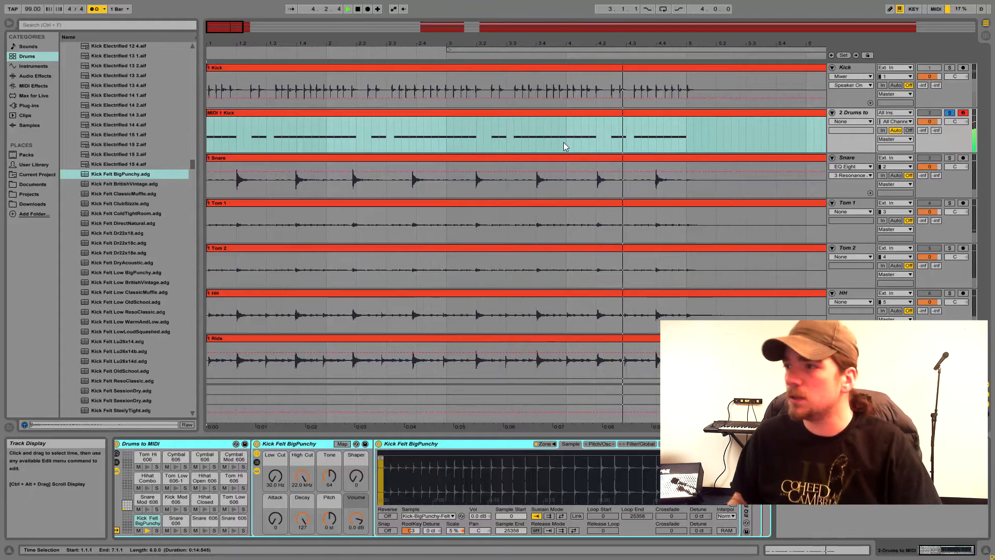
key(space)
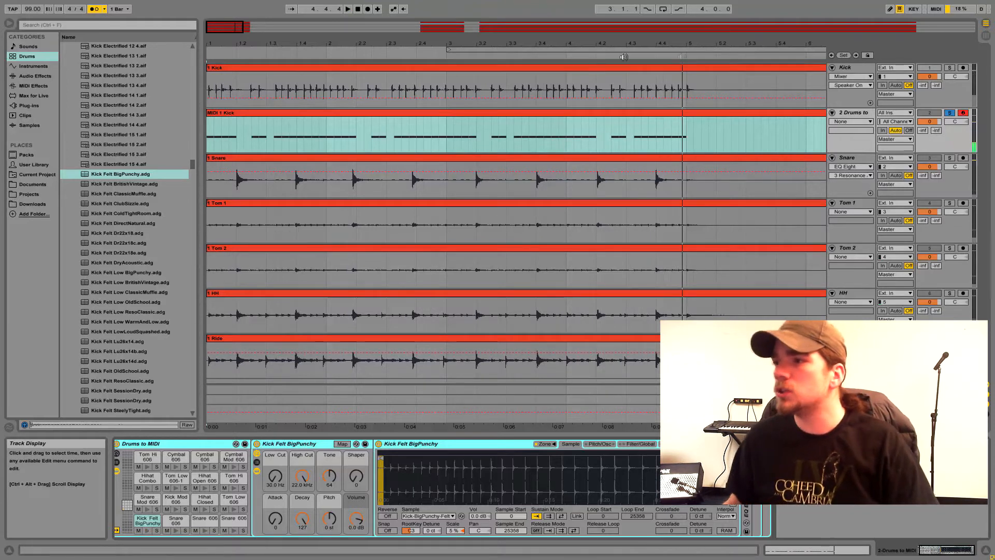
Lower the velocity of all kick notes in the MIDI clip to 94.
double_click(791, 113)
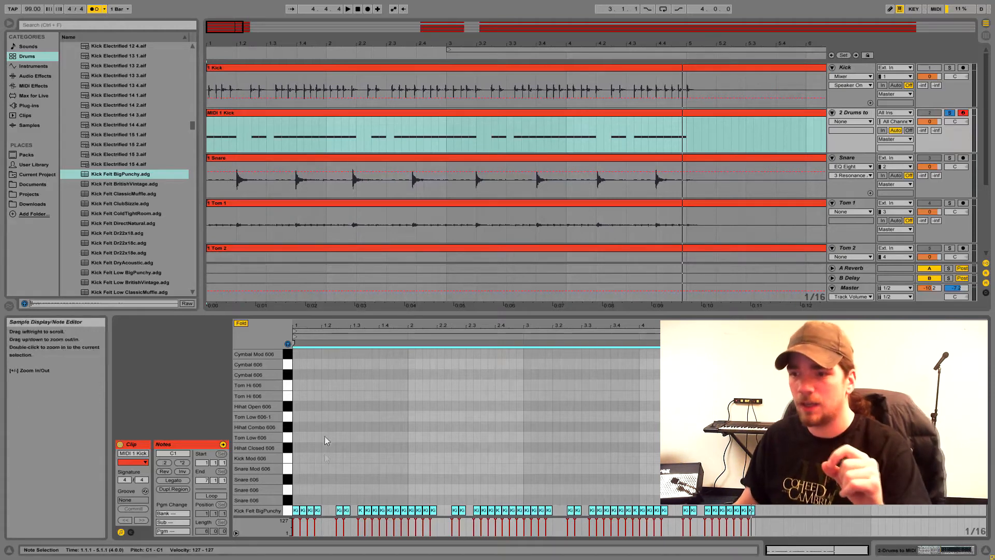
drag(318, 325, 356, 322)
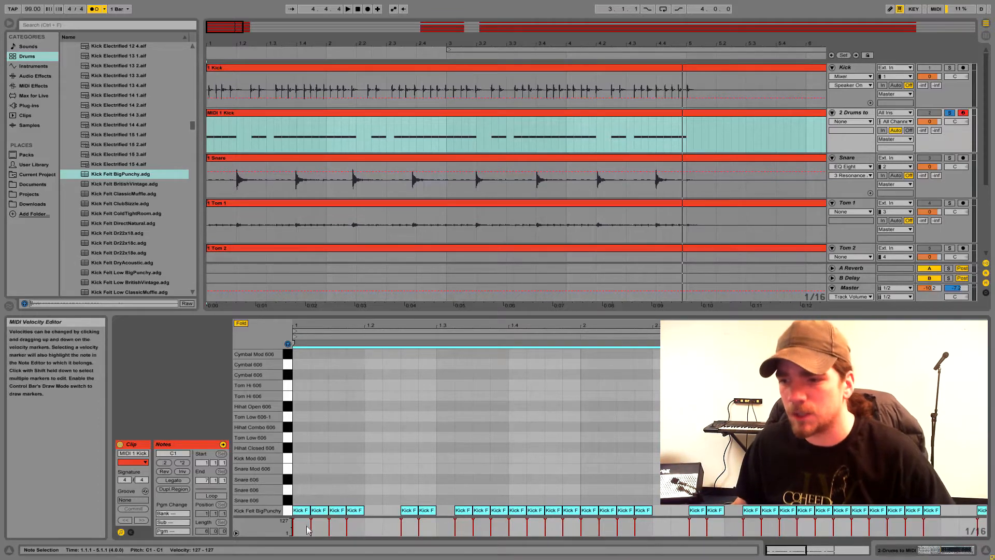
drag(312, 519, 312, 523)
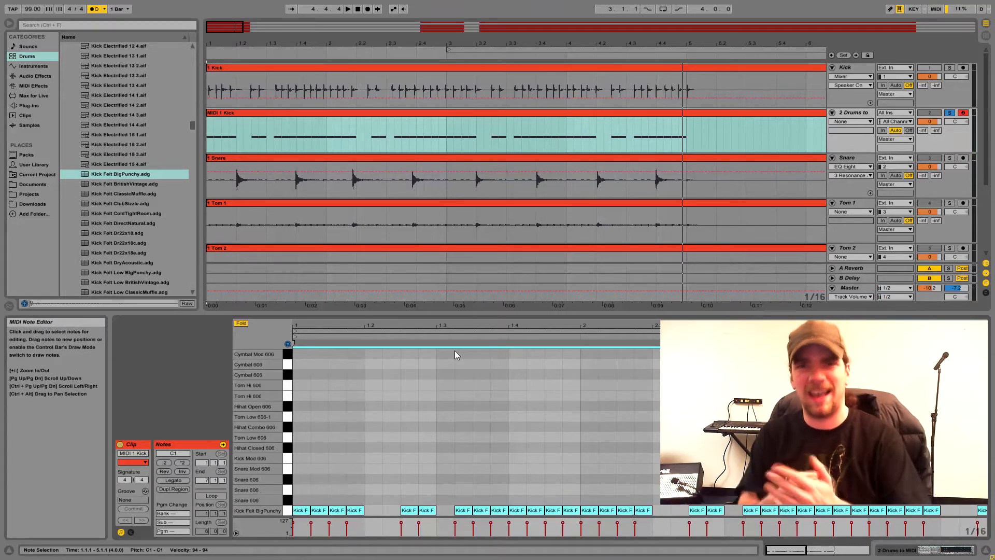
Set the Master track volume to -9.0 dB while playing back the MIDI kick.
key(space)
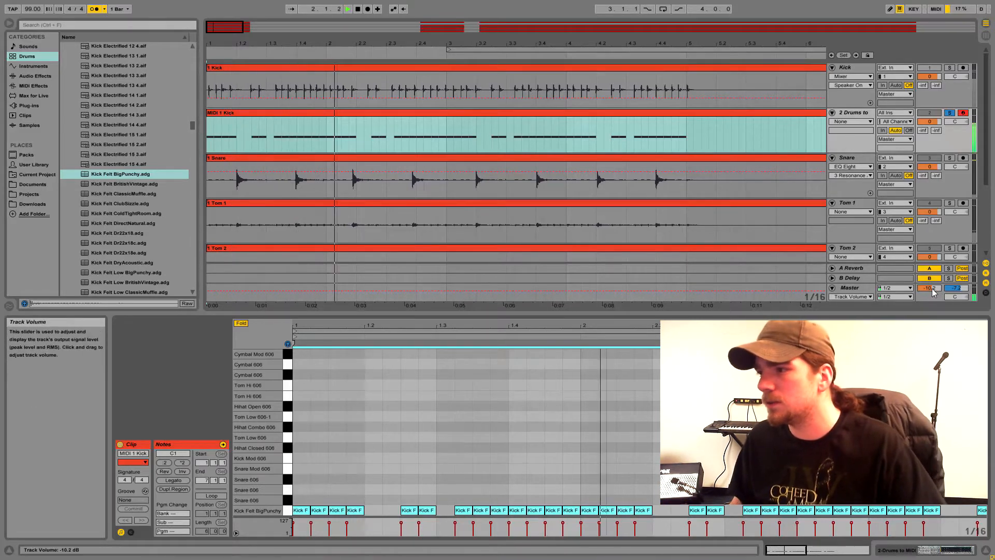
drag(931, 288, 931, 283)
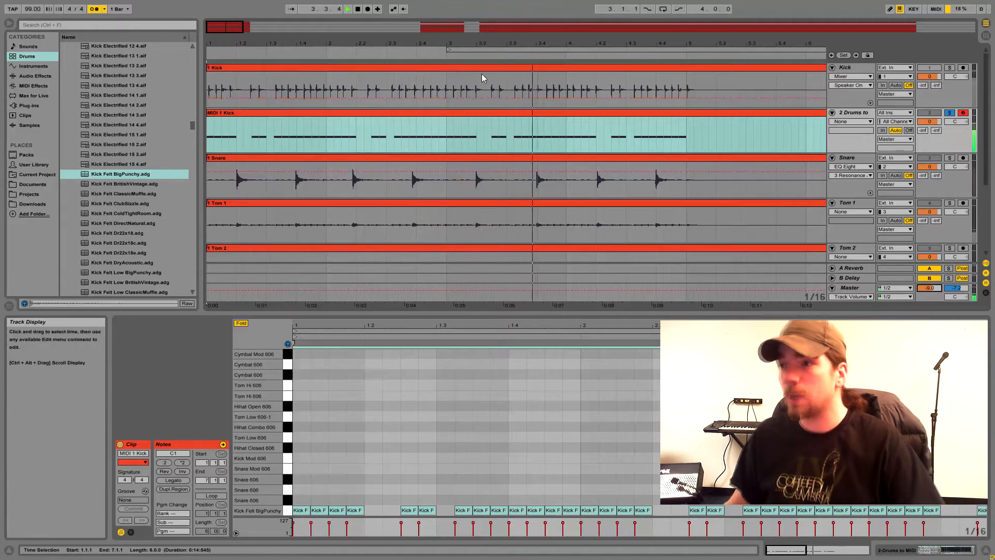
key(space)
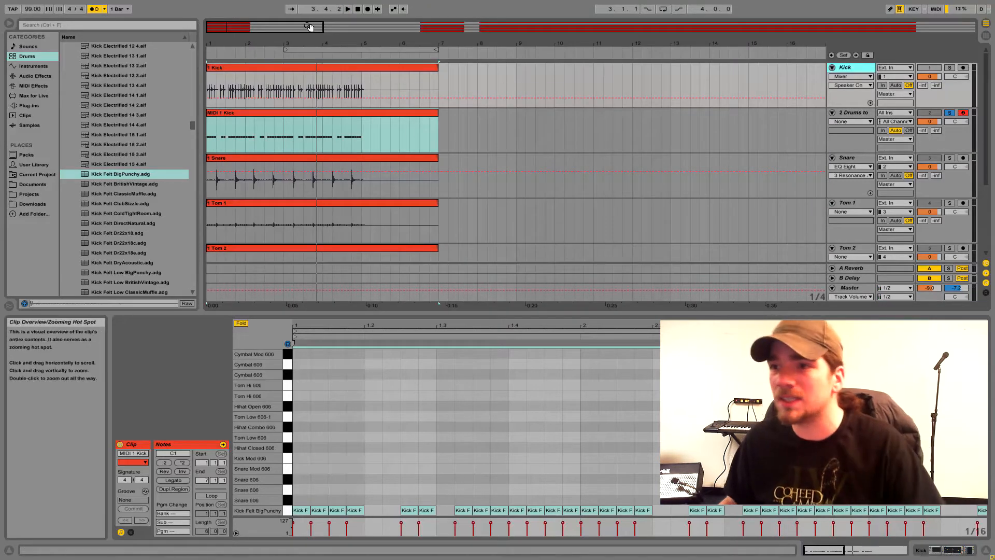
Fold the original Kick track and show the Snare clip's sample view.
drag(314, 27, 227, 39)
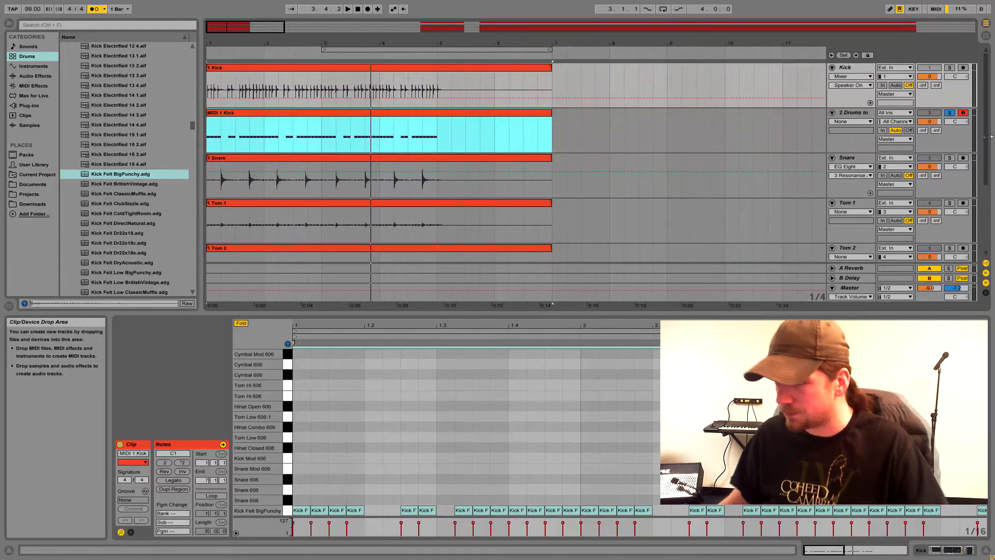
click(832, 68)
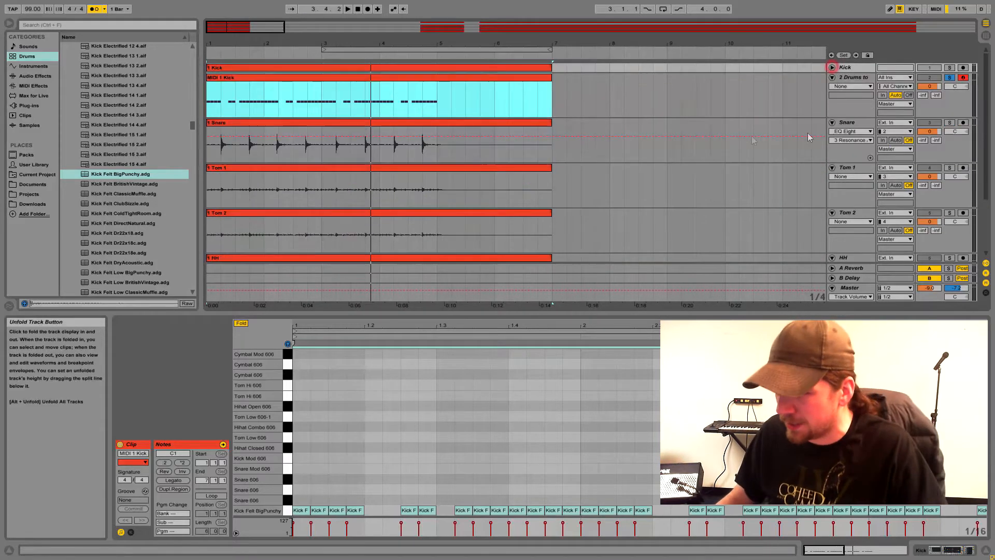
click(325, 121)
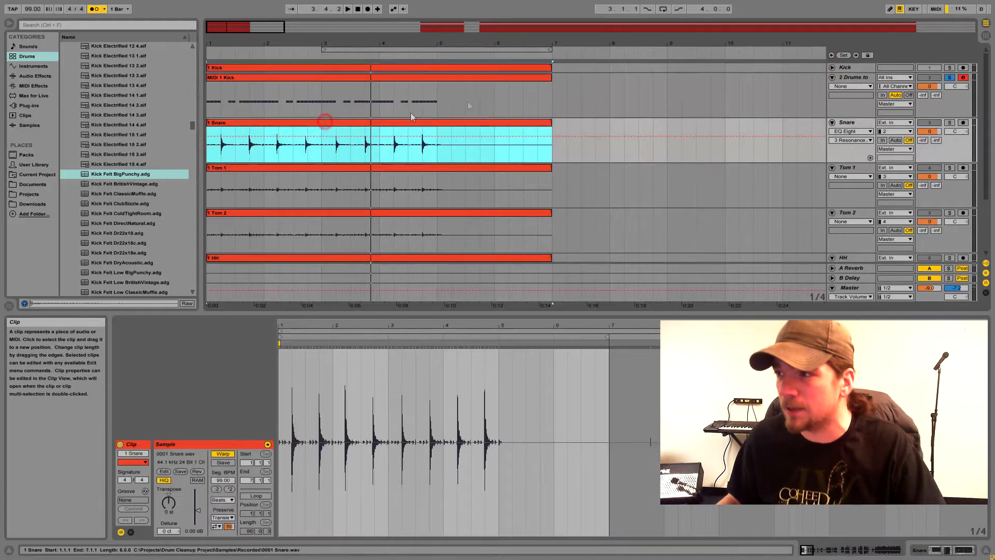
Rename the Drums to MIDI track as MIDI KICK.
click(865, 78)
key(ctrl+r)
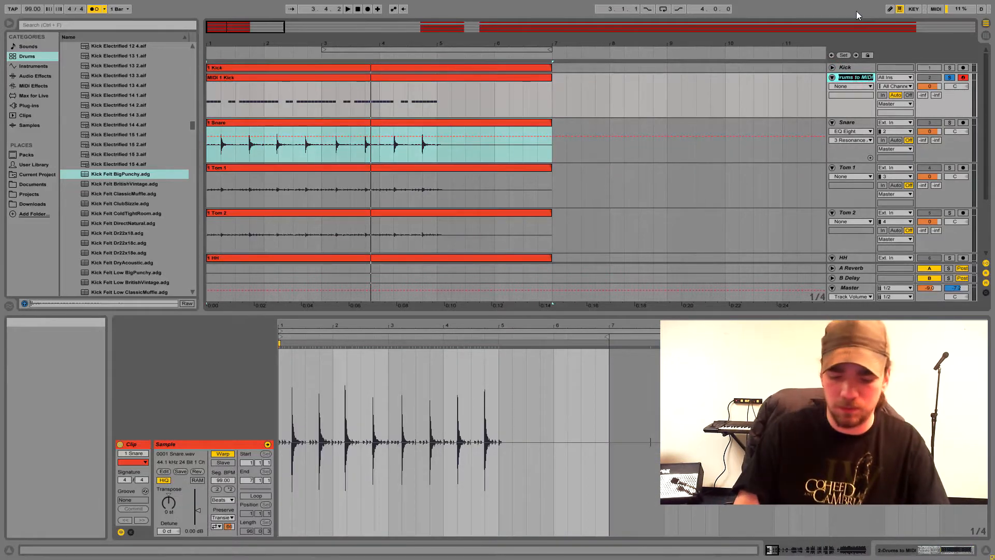
text(MIDI KICK)
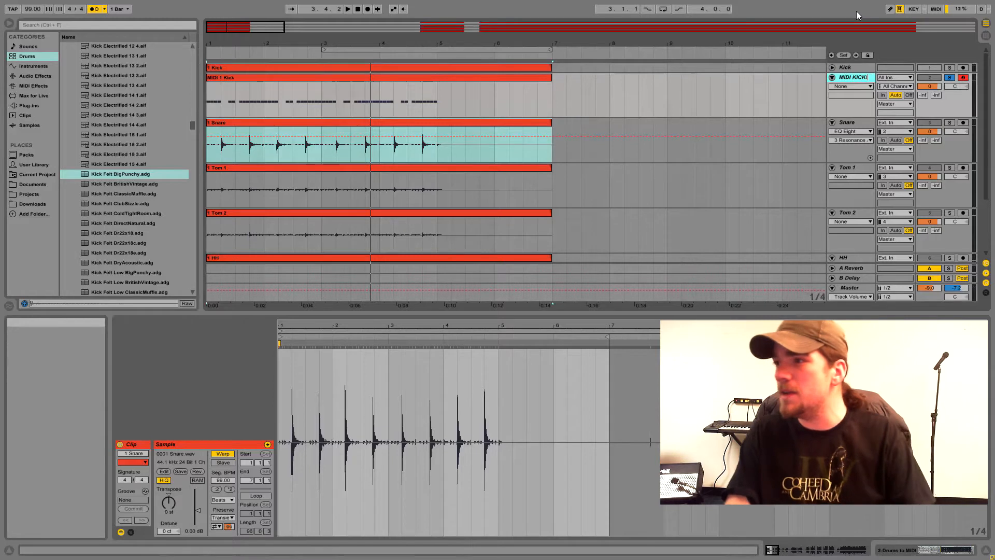
Complete the MIDI kick track's name as MIDI KICK! by adding the exclamation mark.
text(!)
click(846, 122)
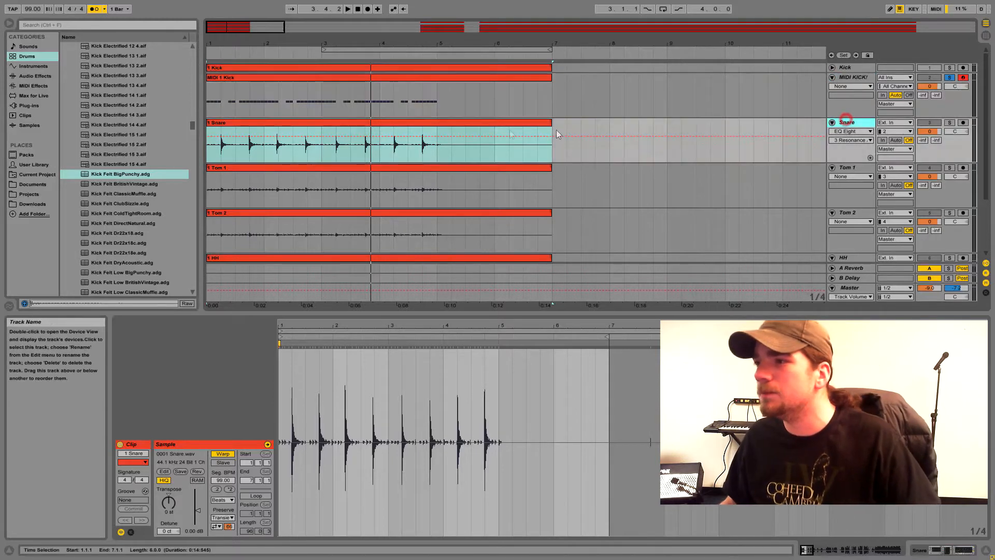
Convert the Snare clip's drums to a new MIDI track and rename that track MIDI SNARE!
right_click(285, 123)
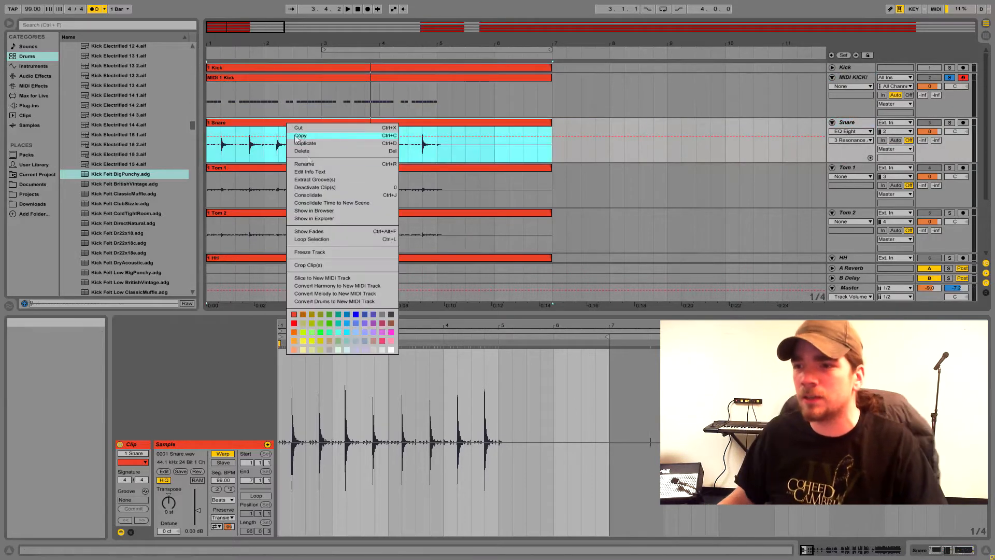
click(324, 302)
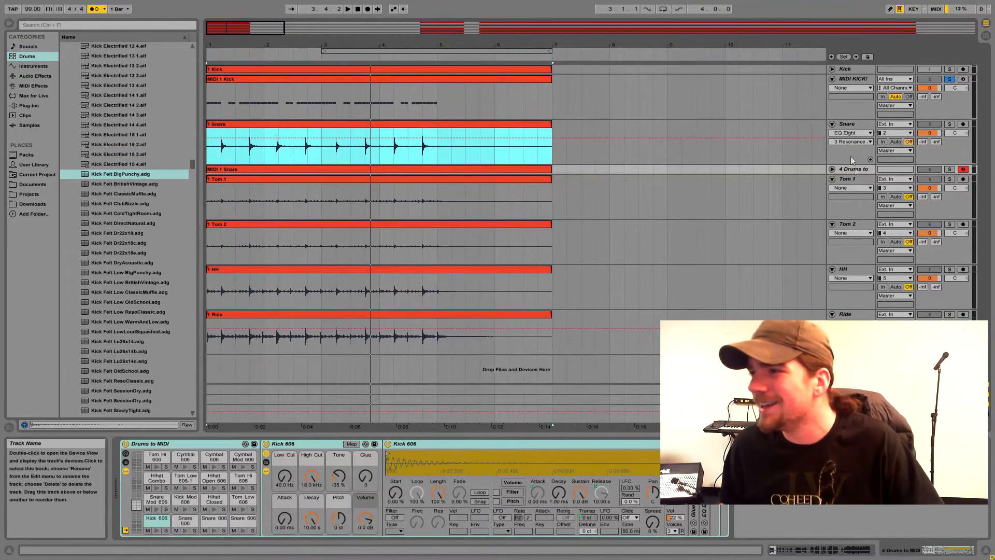
click(853, 170)
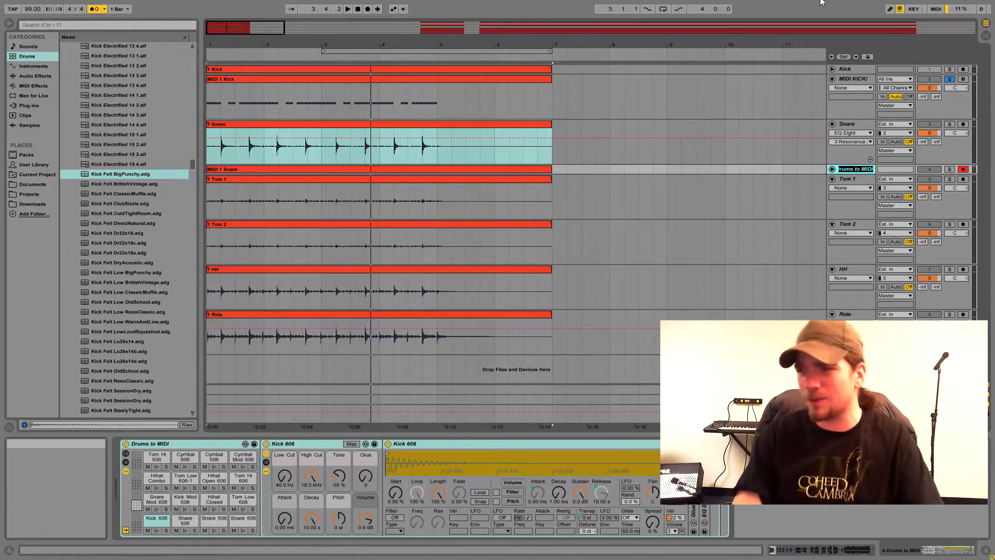
text(MIDI SNARE)
key(Return)
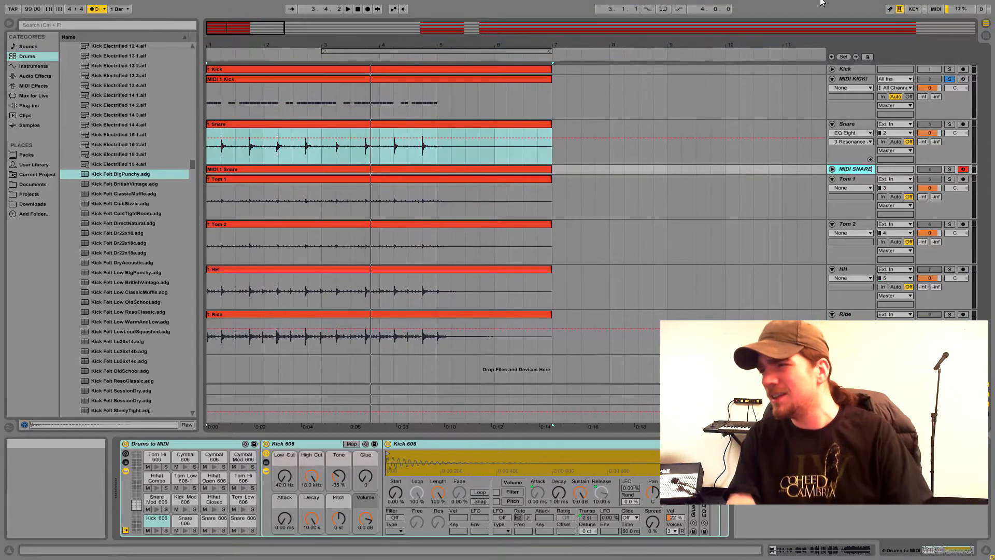
click(796, 155)
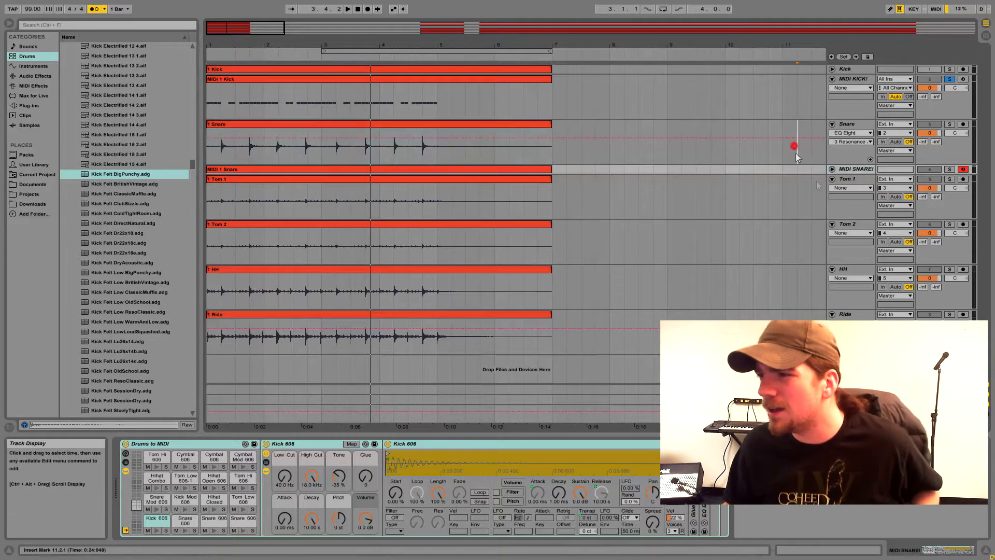
Fold the original Snare track, unfold MIDI SNARE! and show its clip in the note editor.
click(833, 124)
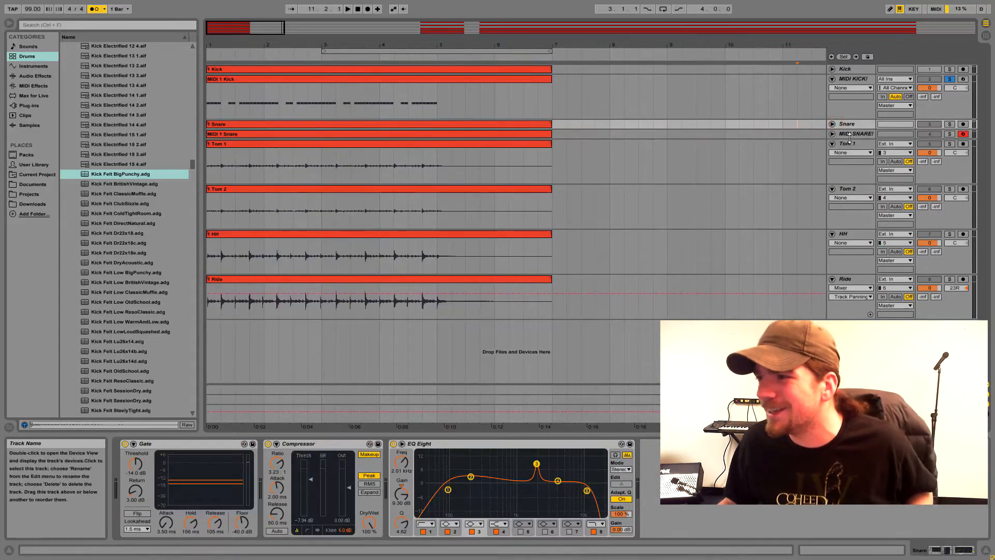
drag(849, 138, 859, 171)
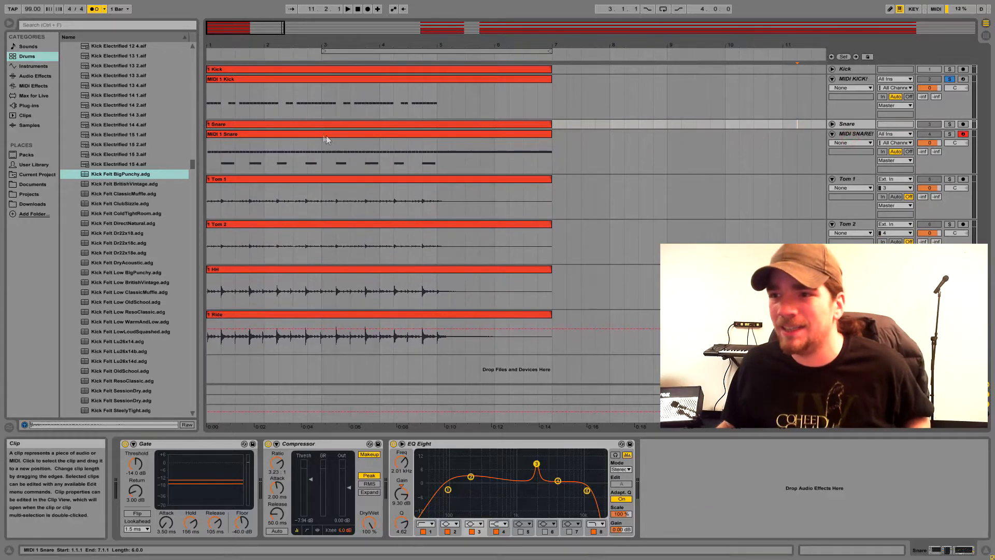
double_click(318, 133)
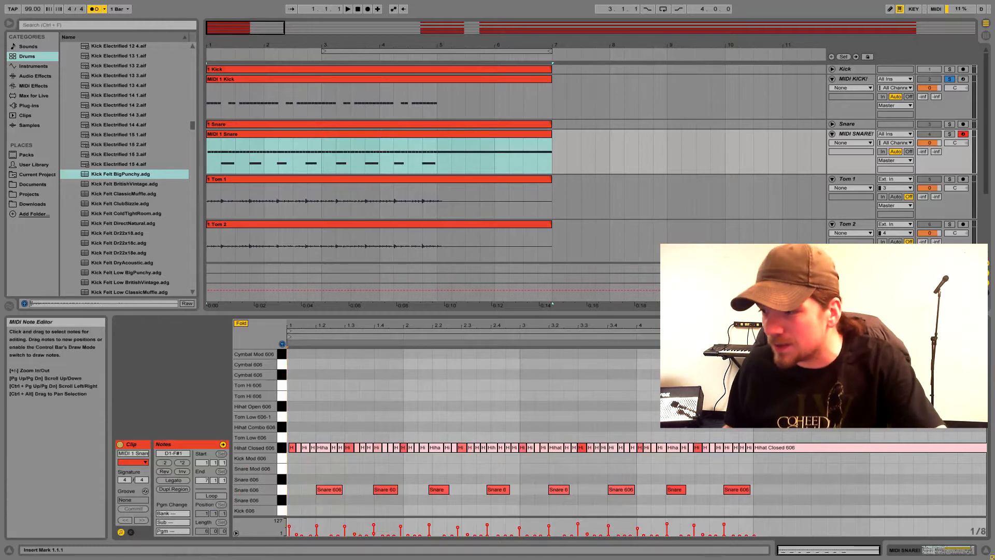
Delete all Hihat Closed 606 notes from the MIDI snare clip, keeping only the snare hits.
drag(766, 413, 262, 458)
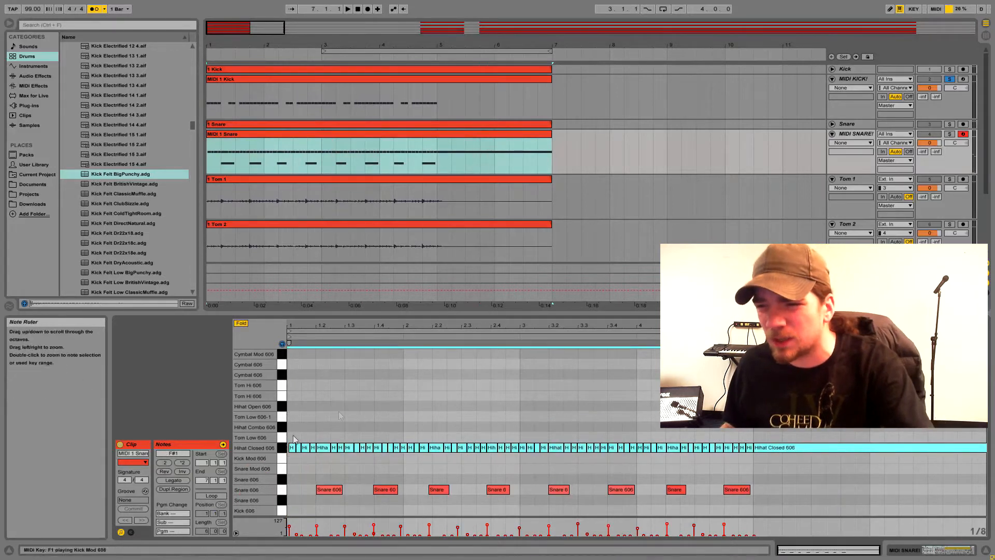
key(Delete)
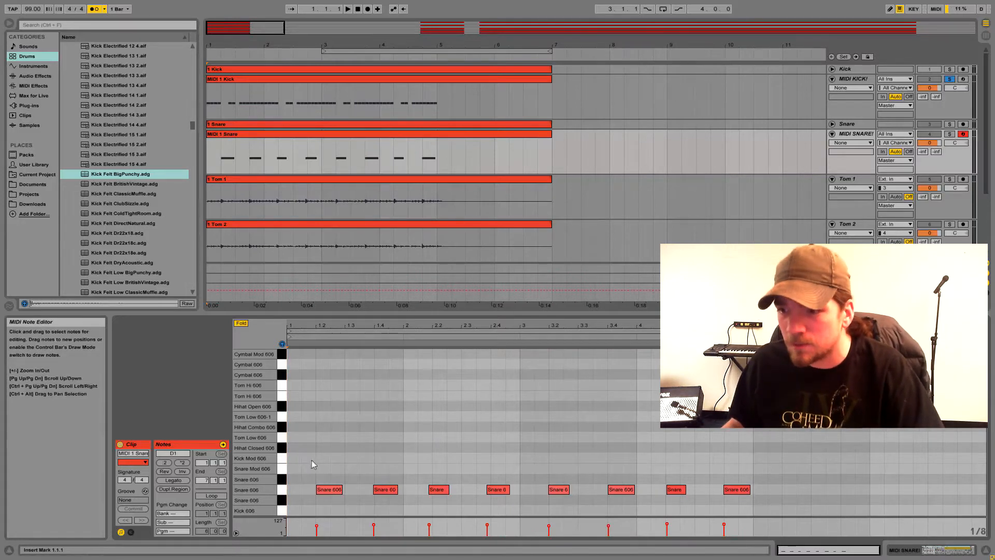
click(389, 460)
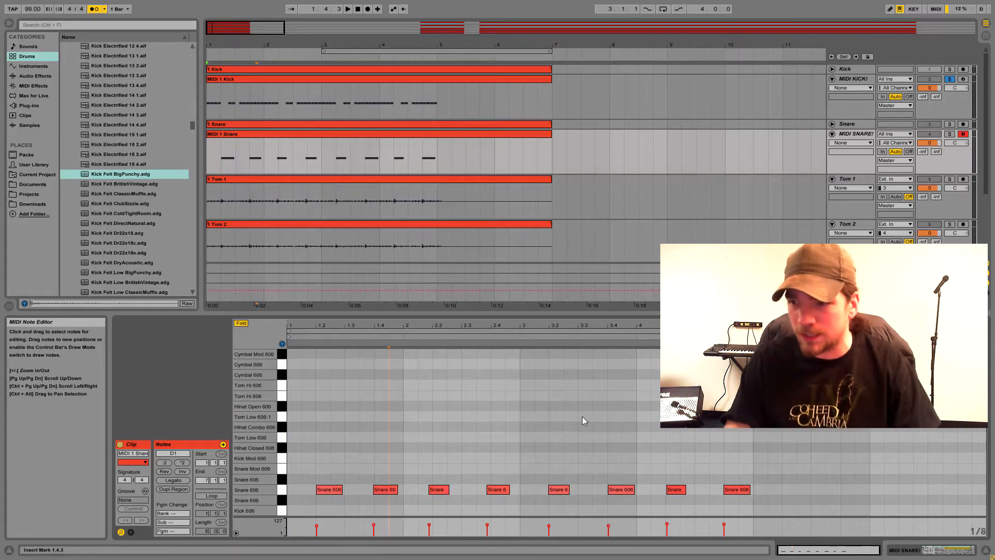
Quantize all snare notes to 1/4 at 100 %, adjusting both note starts and ends.
key(ctrl+a)
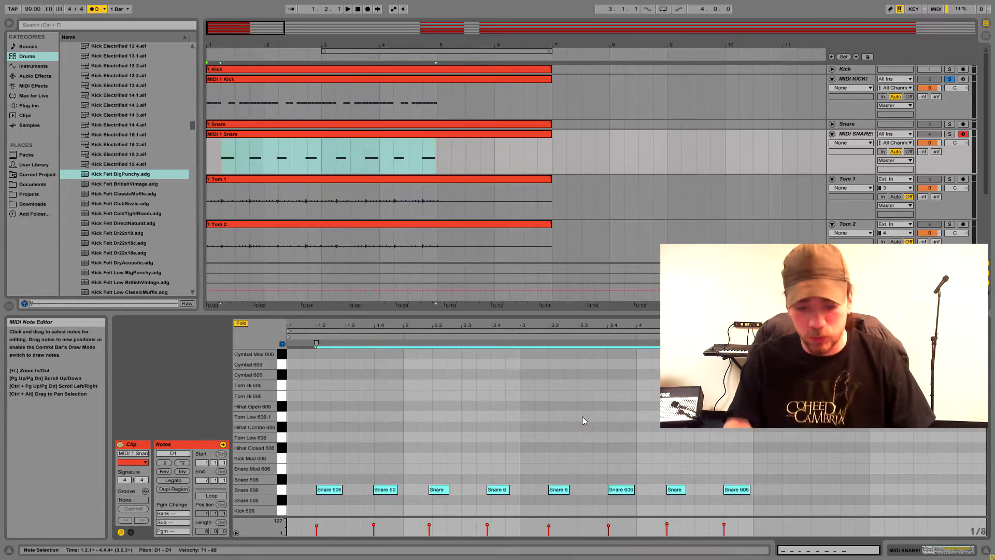
key(ctrl+shift+u)
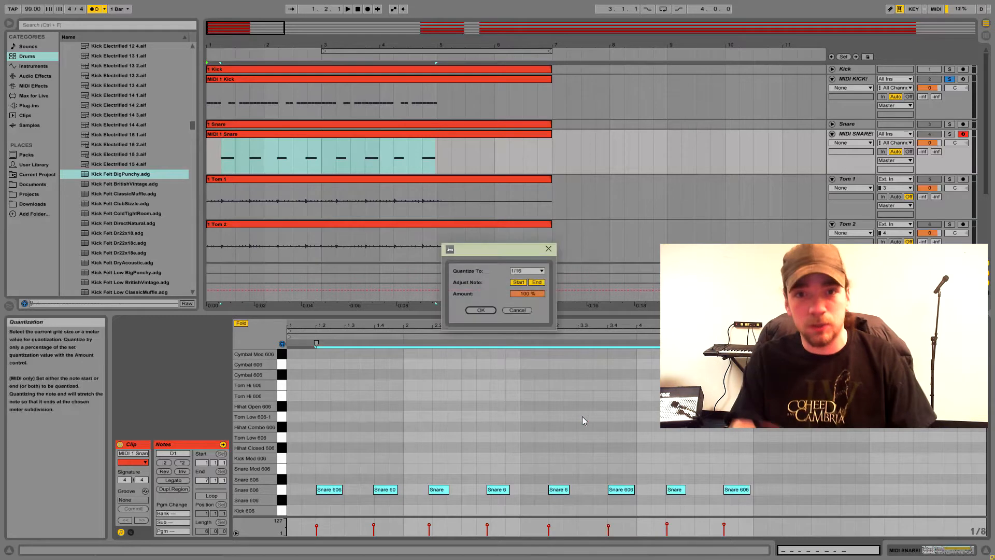
click(534, 269)
click(525, 287)
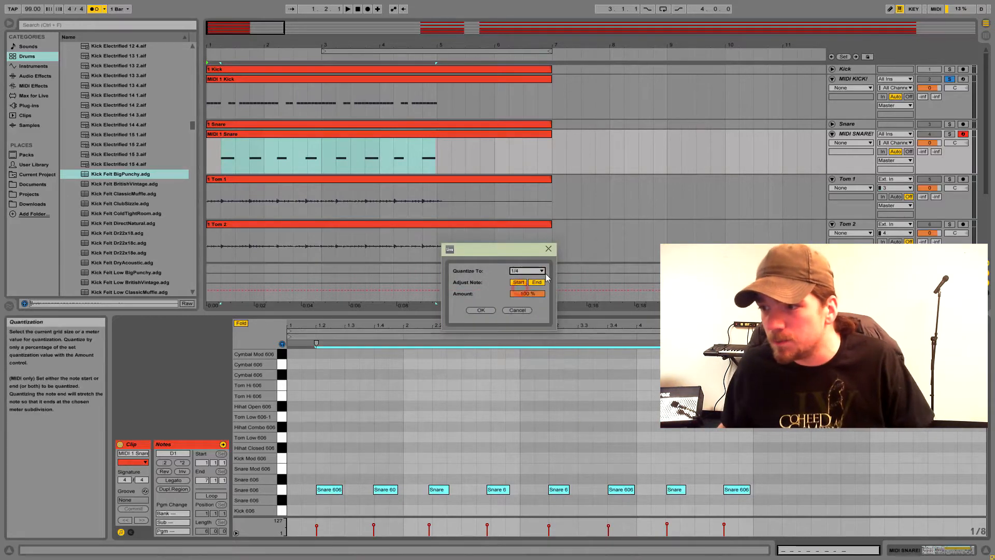
click(480, 311)
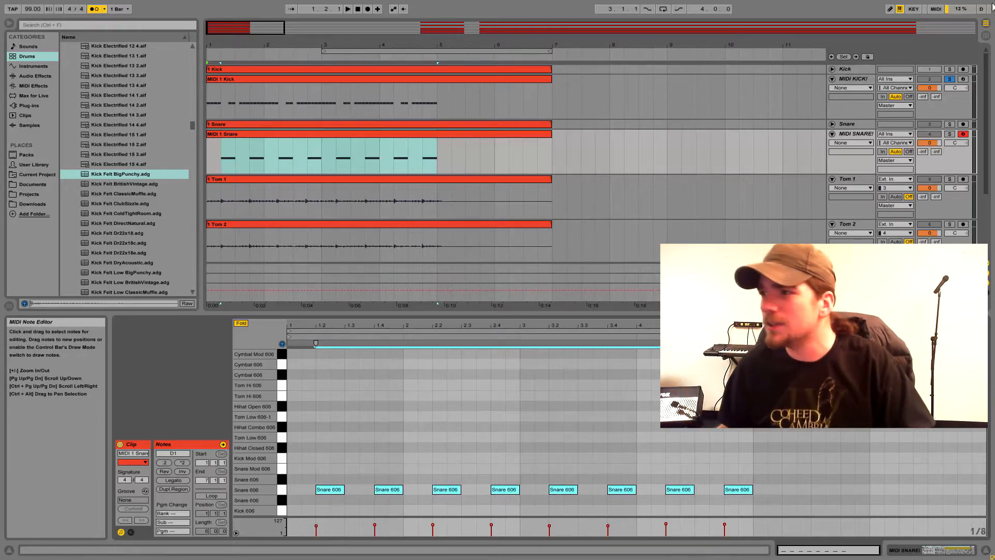
Solo the MIDI SNARE! track and play back the quantized snare part.
click(950, 134)
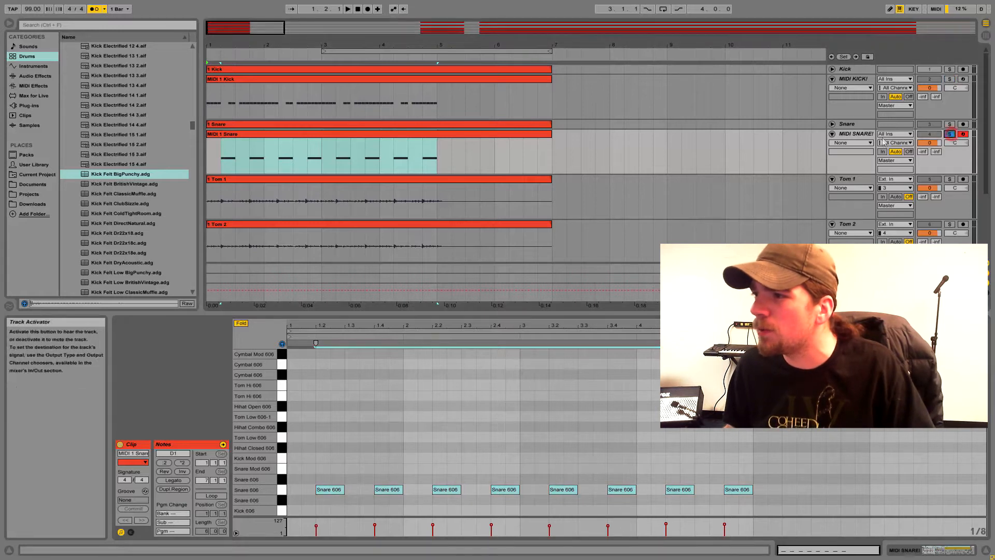
click(851, 135)
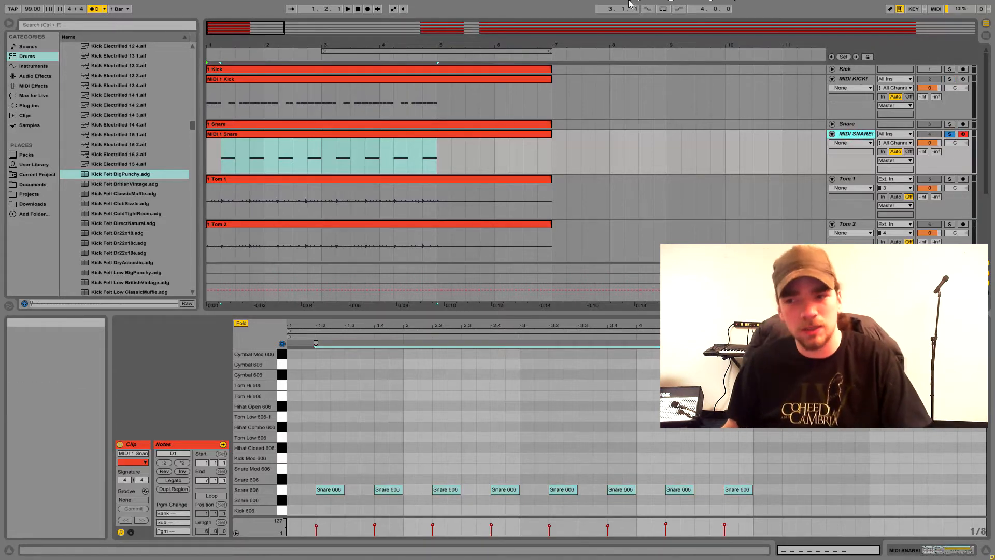
key(space)
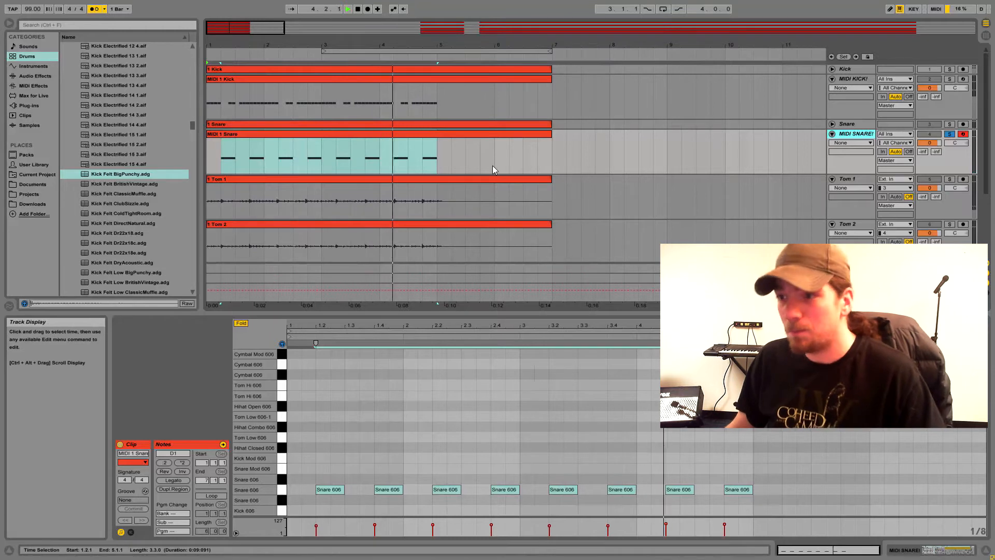
key(space)
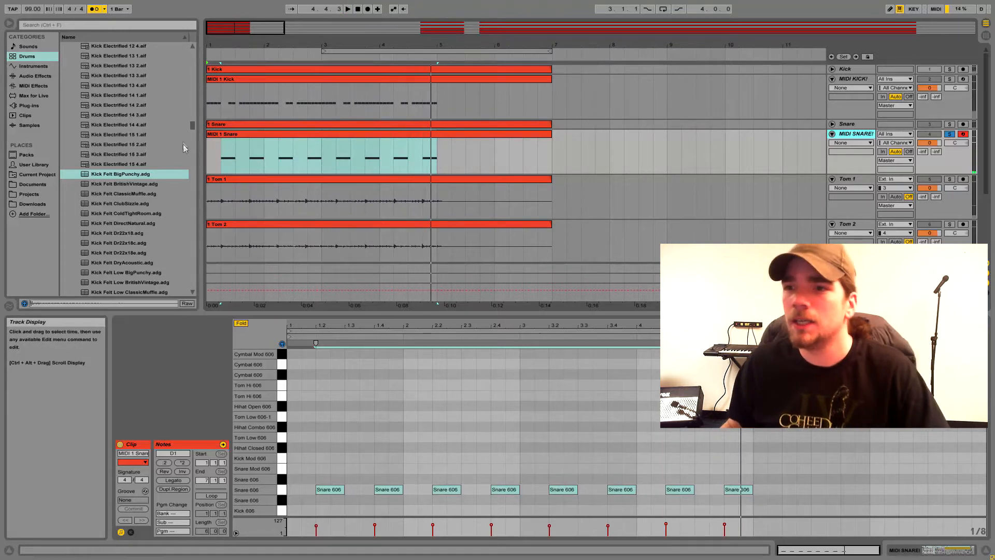
Show the MIDI SNARE! track's devices, then collapse the Kick samples and expand the Snare folder under Drum Hits.
double_click(855, 134)
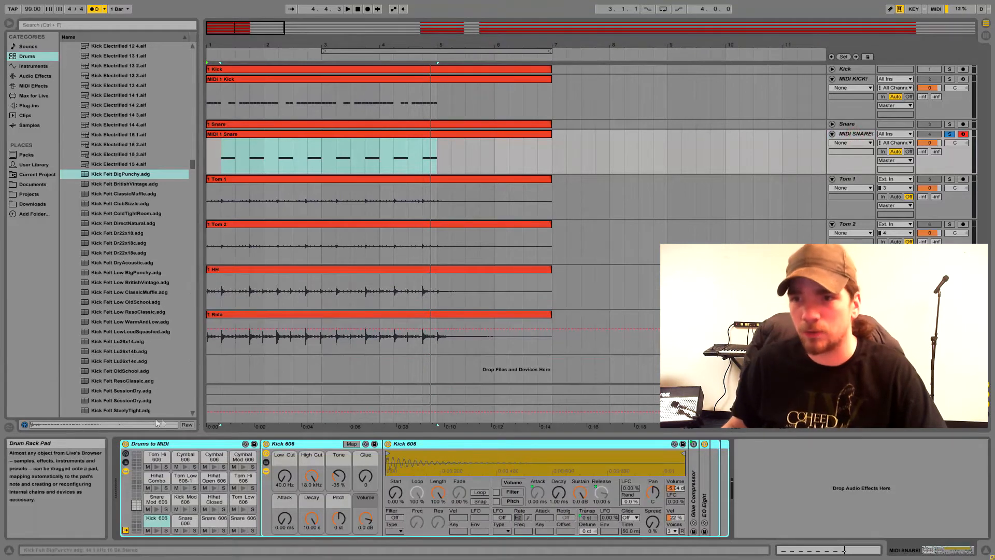
click(25, 58)
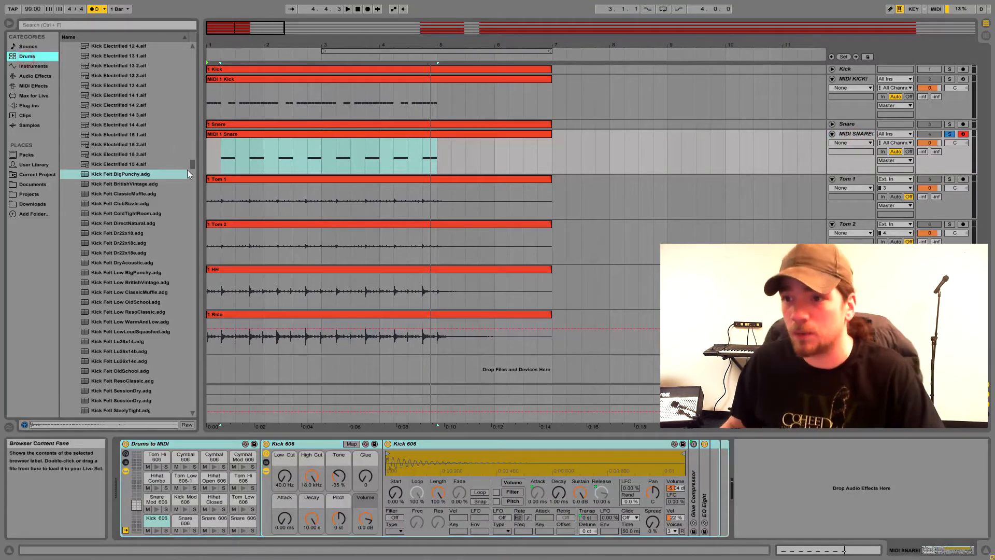
drag(195, 167, 197, 43)
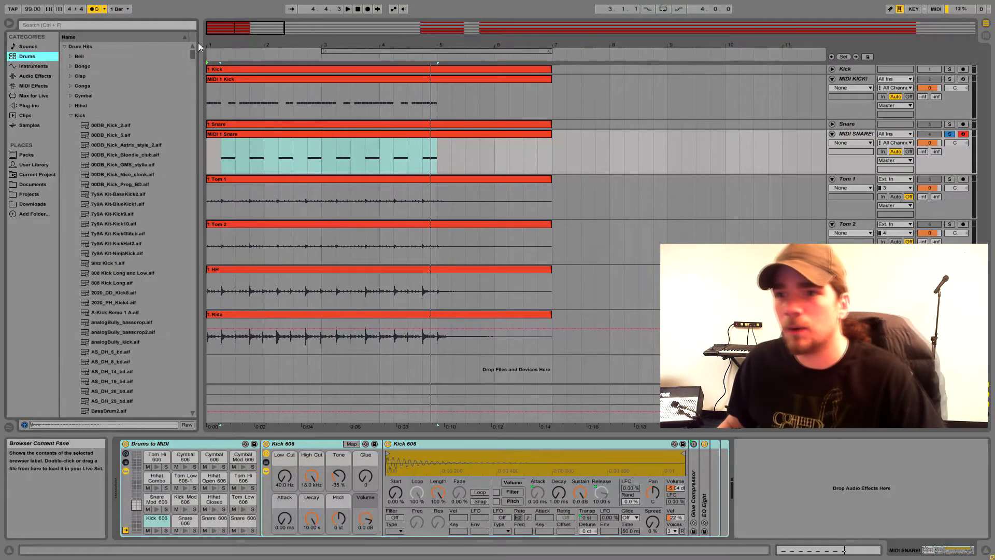
click(70, 115)
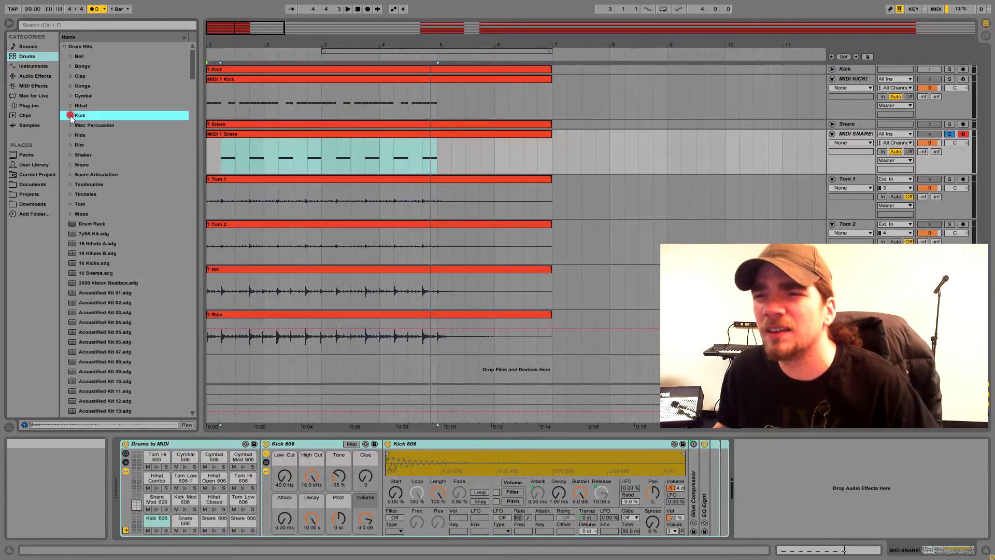
click(70, 164)
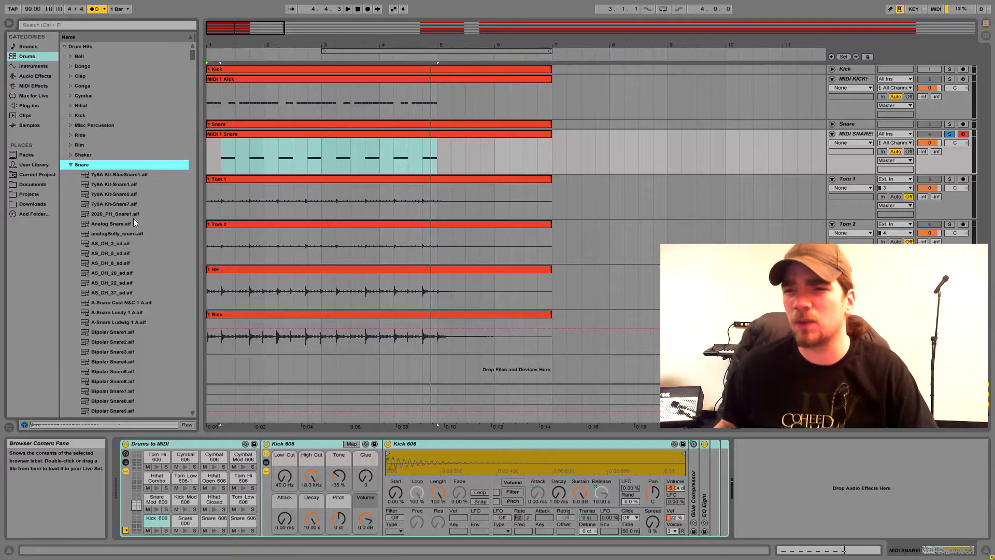
Audition snare samples including Glitch Snare2, the KJ_Ludwig snares, Snare 04 - Minimalogic Shot and Snare 05 - Minus Granular Shot.
drag(191, 57, 145, 109)
click(116, 150)
click(120, 196)
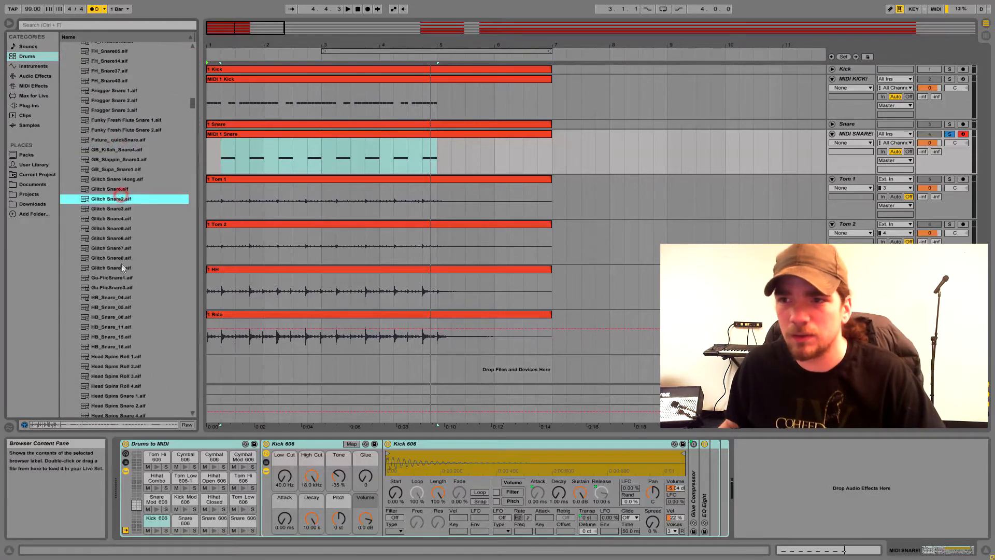
click(121, 265)
drag(194, 108, 199, 117)
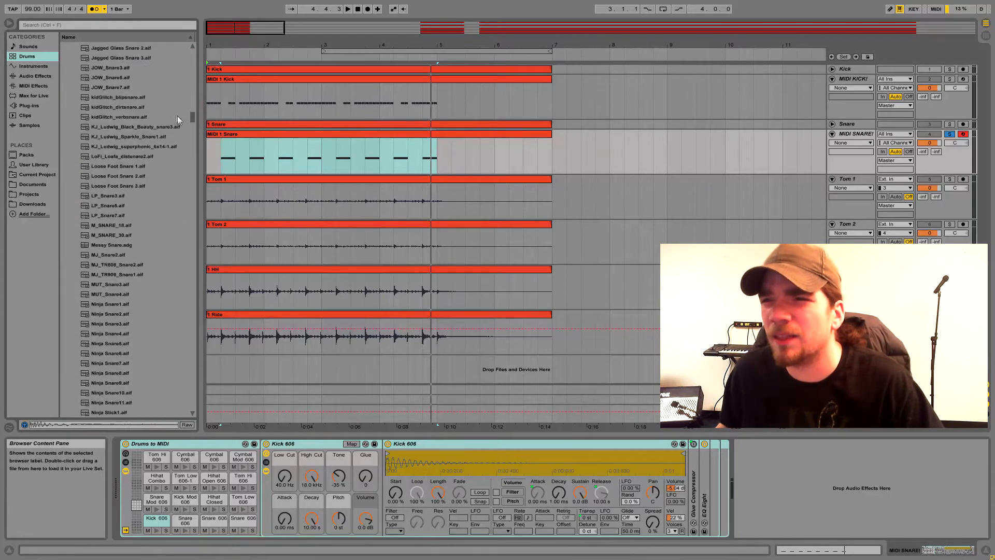
click(142, 127)
click(136, 136)
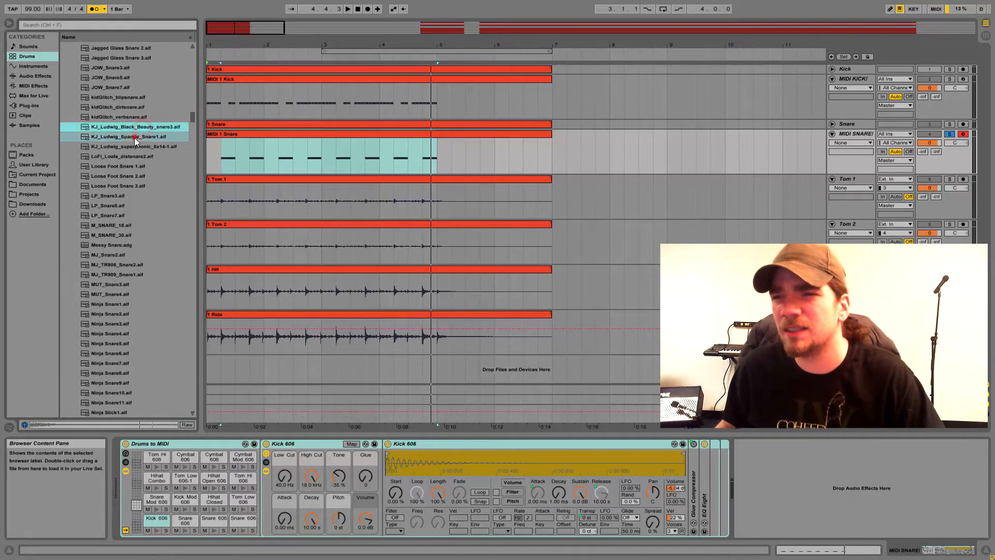
click(139, 147)
drag(191, 118, 196, 142)
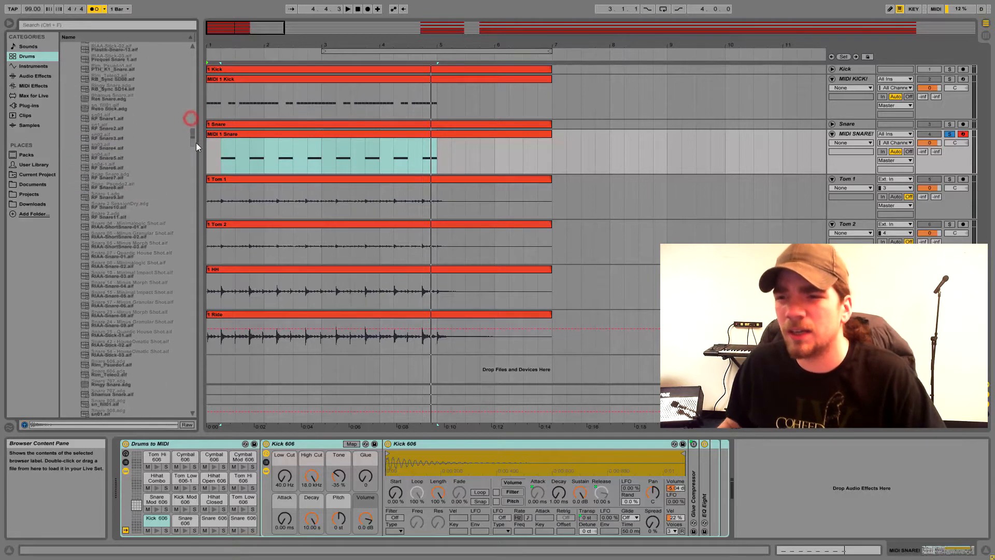
click(130, 222)
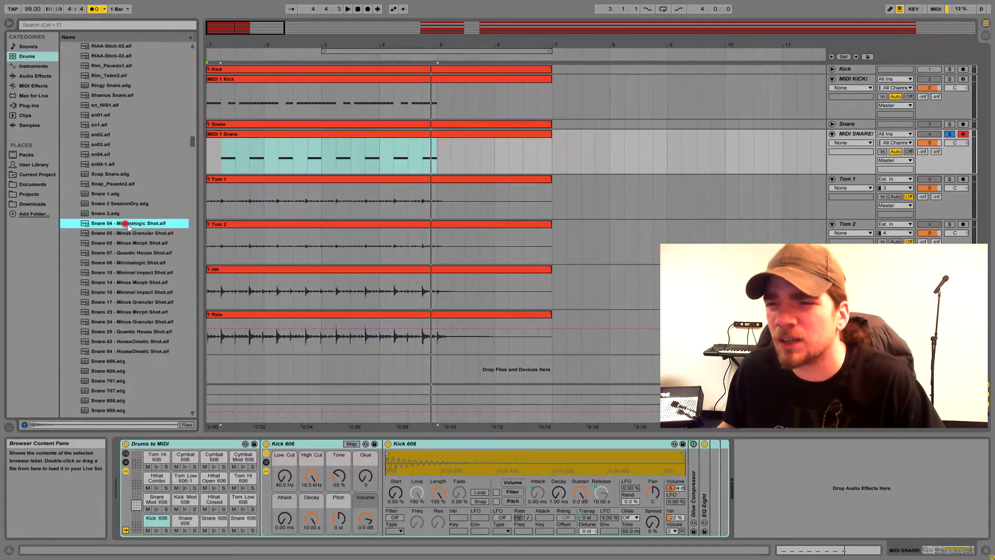
click(134, 233)
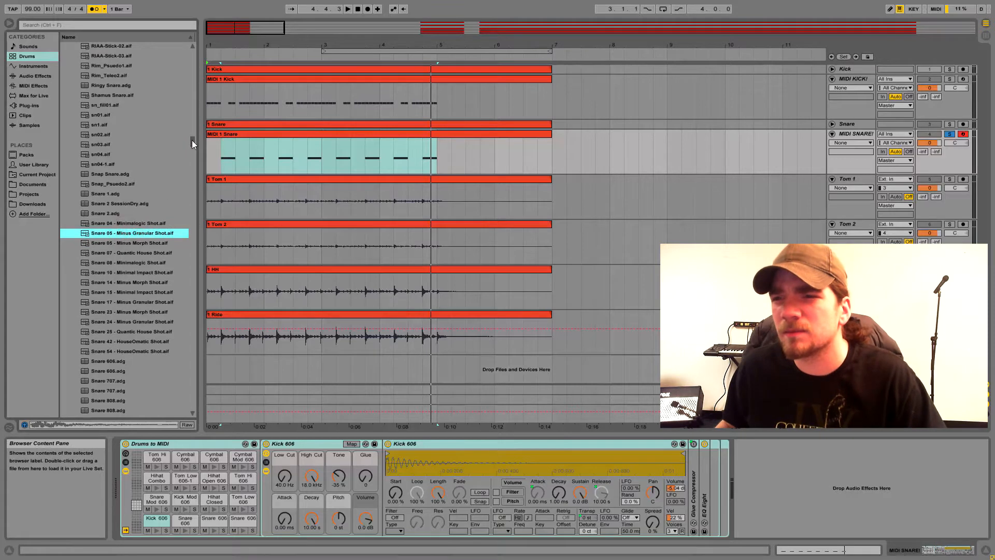
Audition the "Snare b" presets, including the Brush Hit, Hit, Mallet, Multirod, Nobuzz and Rim variations.
drag(191, 139, 198, 163)
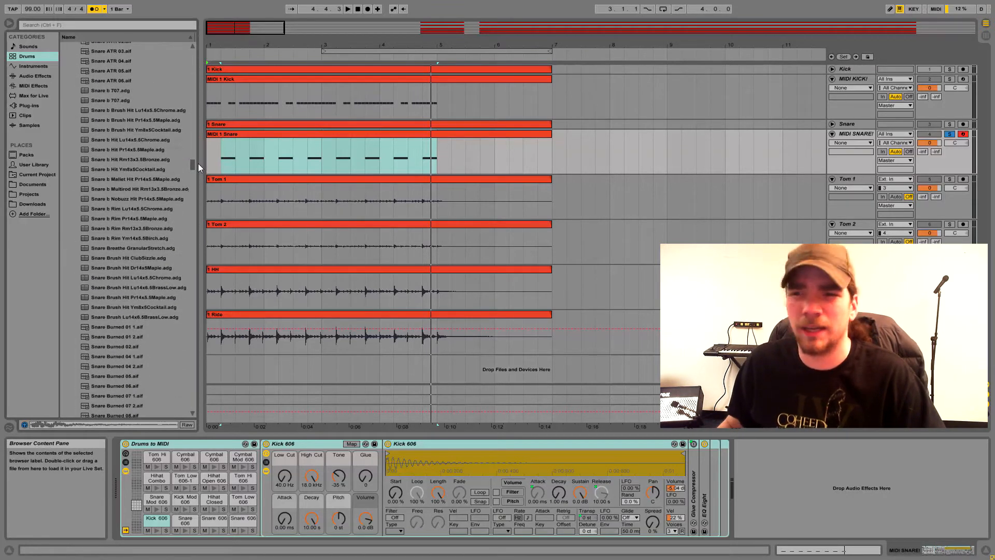
click(142, 113)
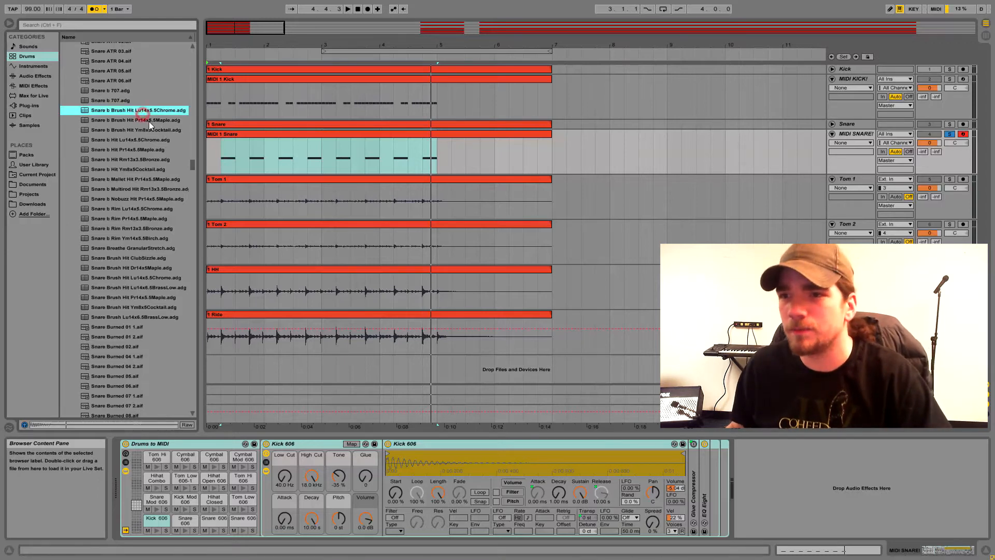
click(149, 120)
click(150, 131)
click(141, 150)
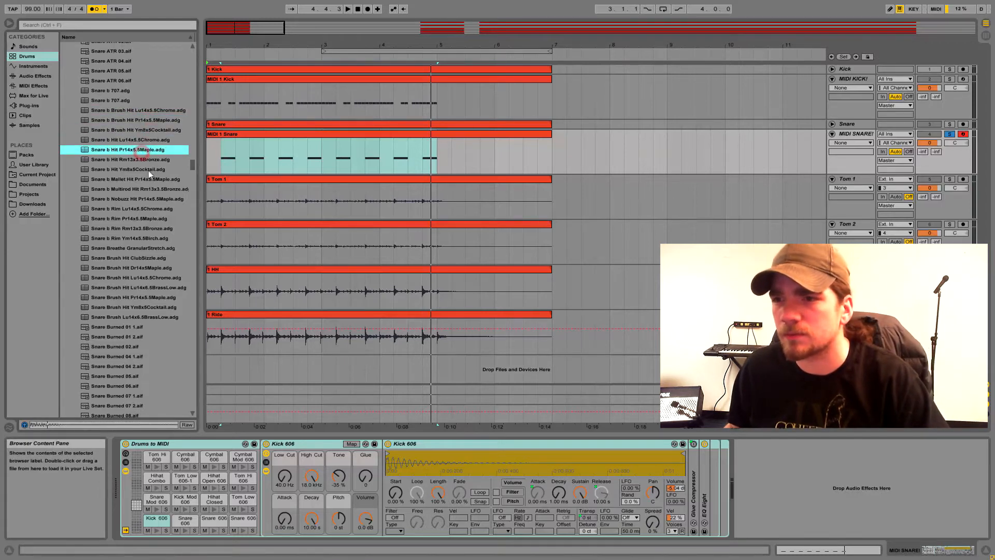
click(149, 179)
click(148, 189)
click(148, 200)
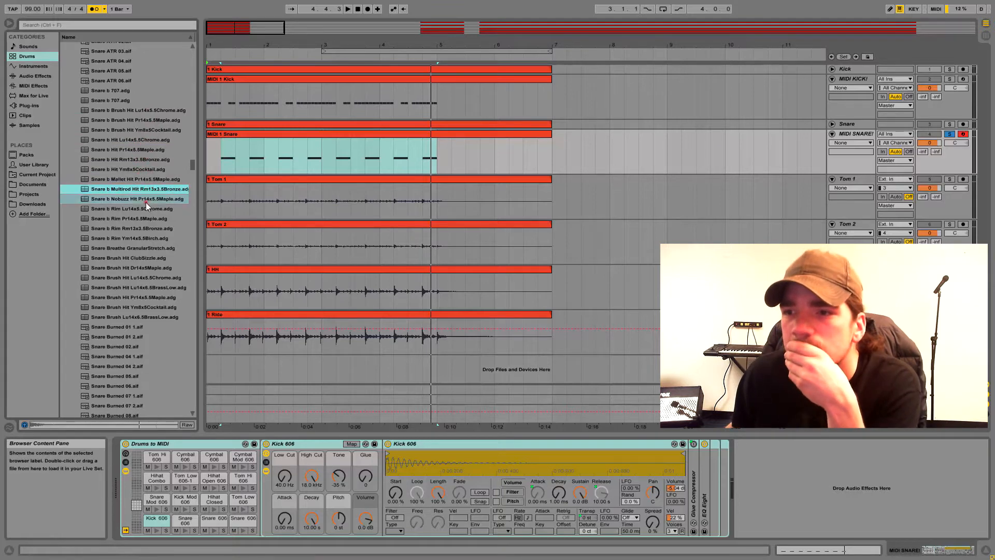
click(151, 209)
Audition Snare Breathe GranularStretch and the Snare Brush Hit presets from ClubSizzle through Lu14x6.5BrassLow.
click(150, 249)
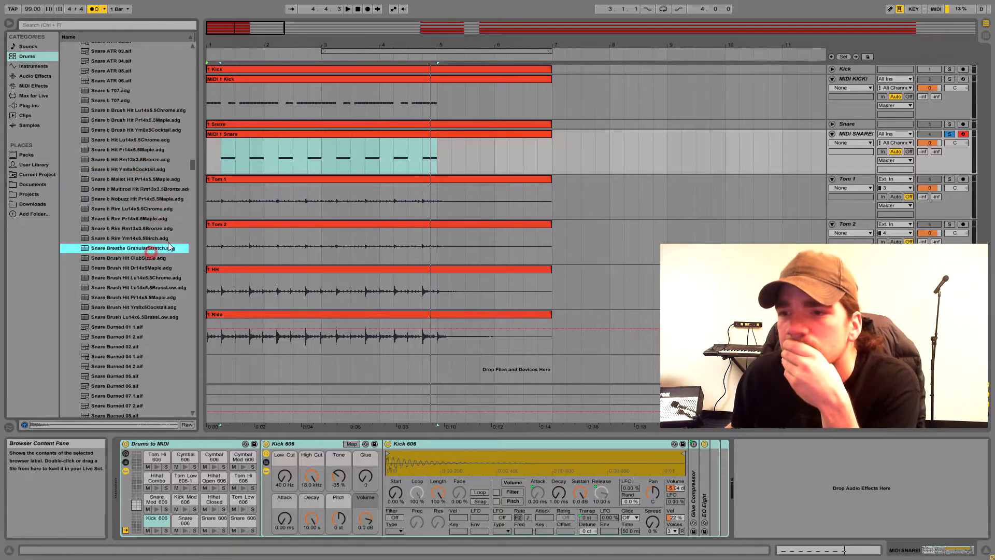
click(153, 258)
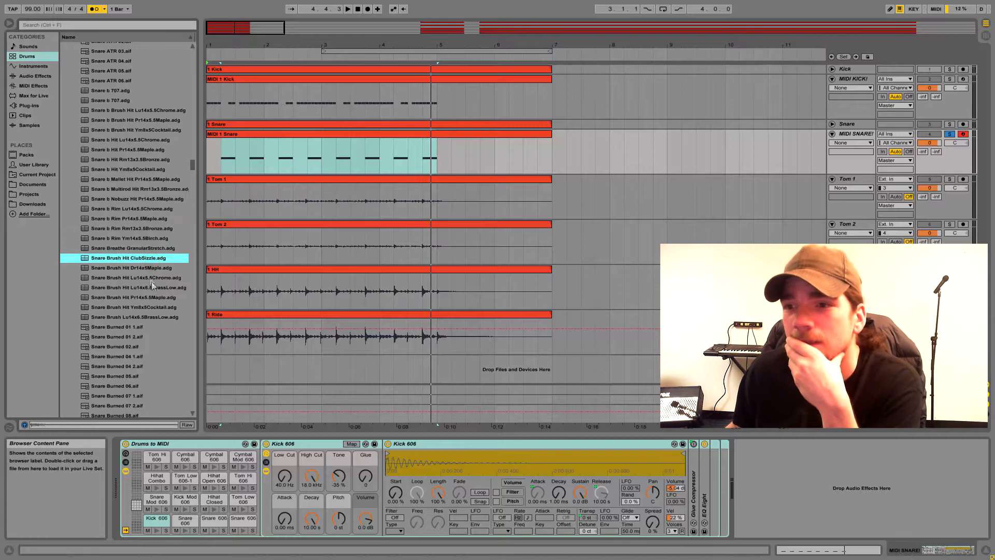
click(143, 267)
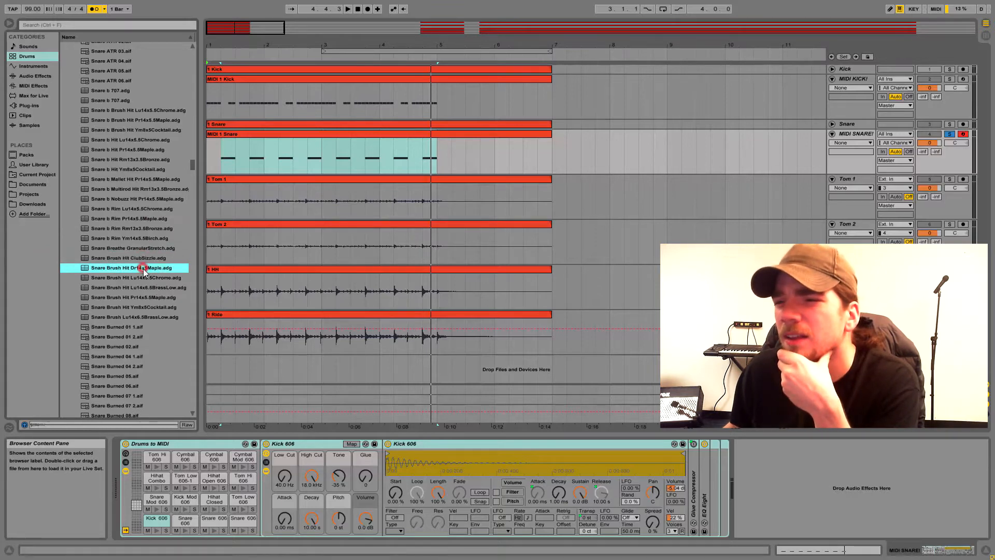
click(143, 277)
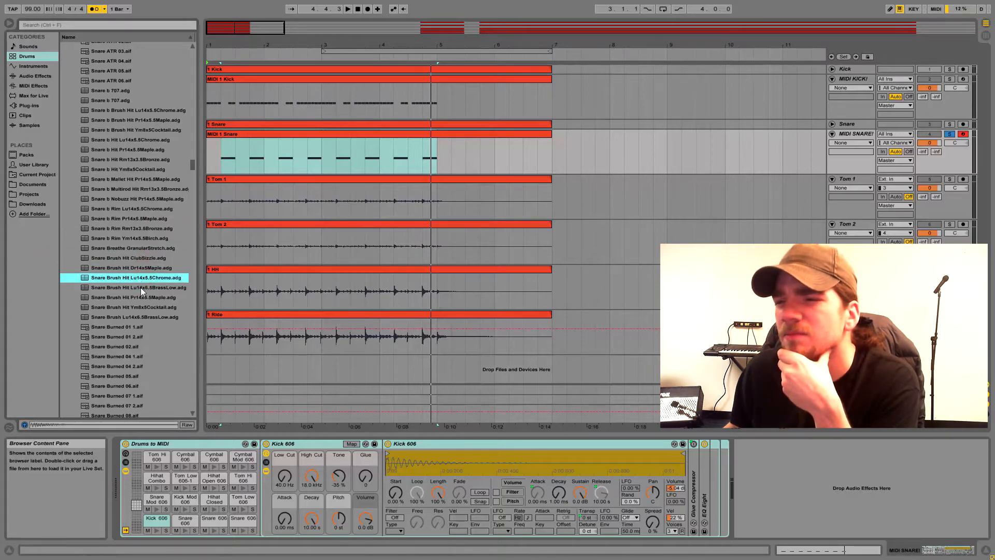
click(141, 287)
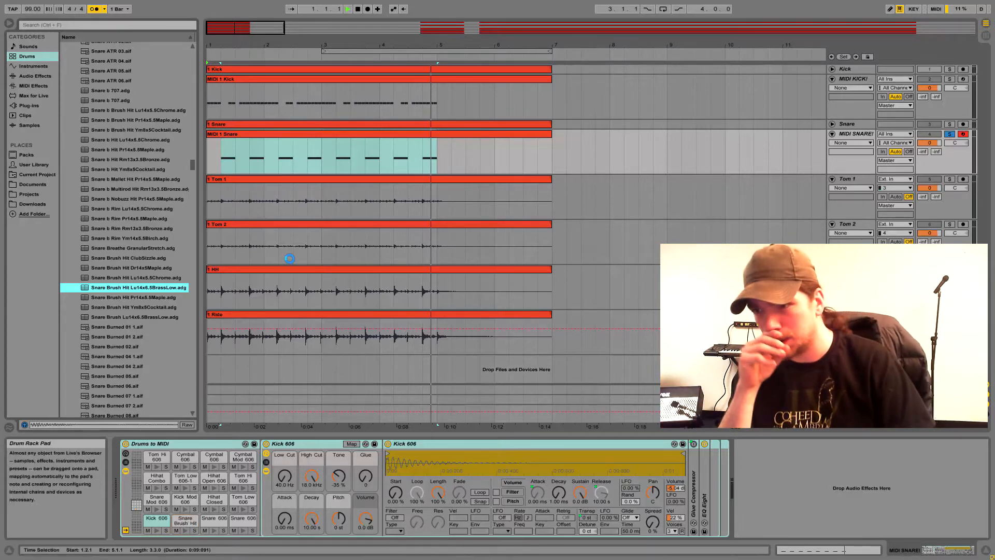
Load Snare Brush Hit Lu14x6.5BrassLow onto the two pads beside Kick 606 and play back the snare part.
key(space)
key(space)
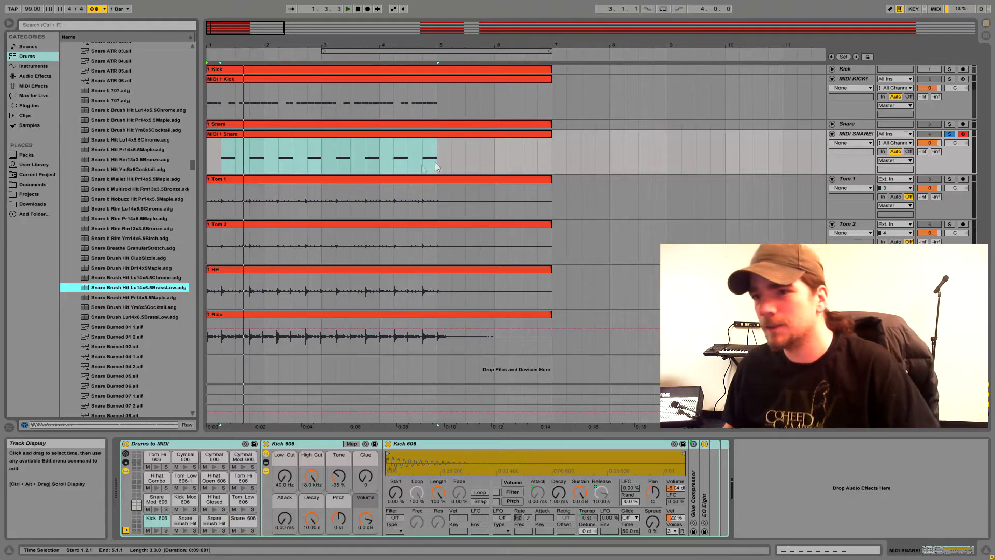
key(space)
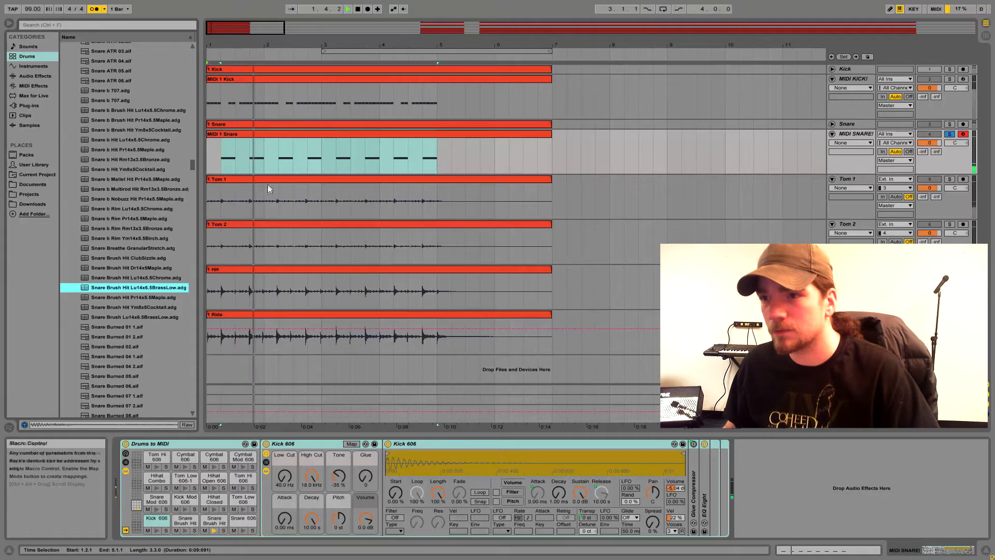
Raise the velocity of all notes in the MIDI 1 Snare clip to the maximum of 127 and play the clip.
double_click(277, 145)
click(497, 458)
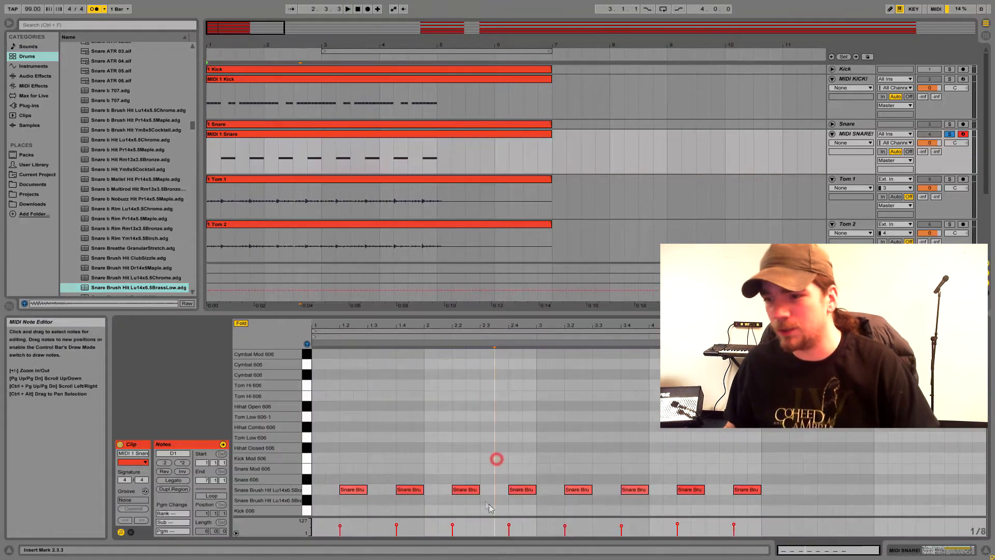
key(ctrl+a)
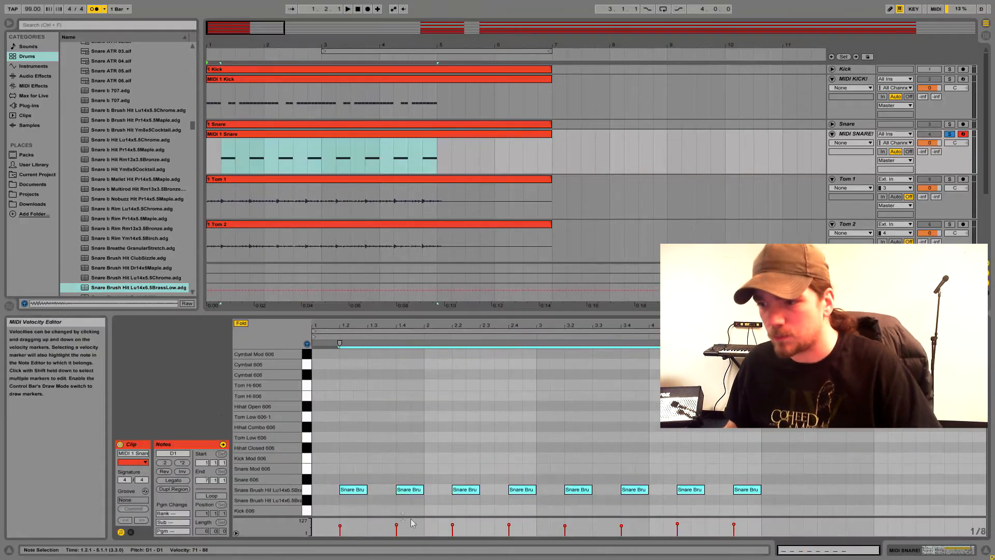
drag(396, 524, 401, 503)
key(space)
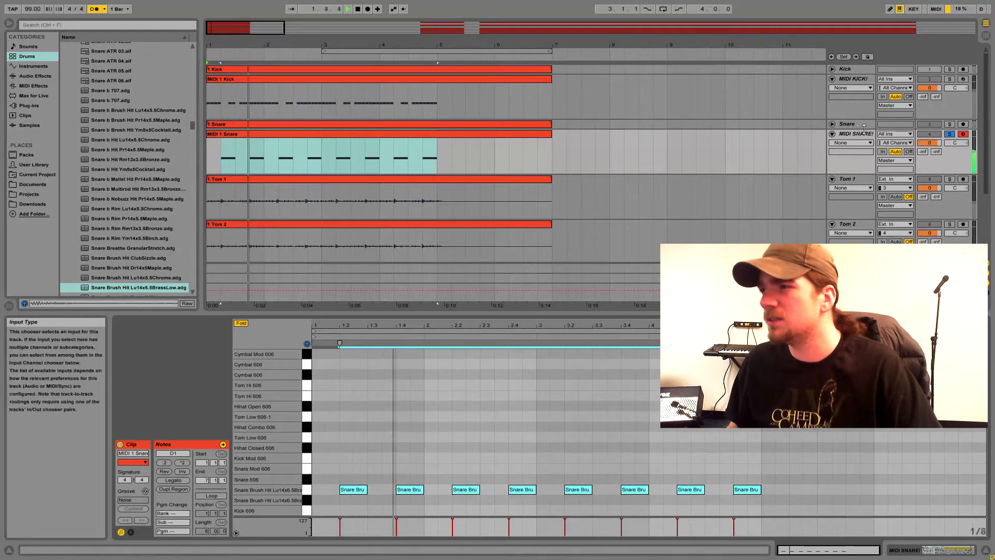
Set the triggered Snare Brush Hit pad's Tone to about 66 % and its Volume to 6.0 dB during playback.
key(shift+Tab)
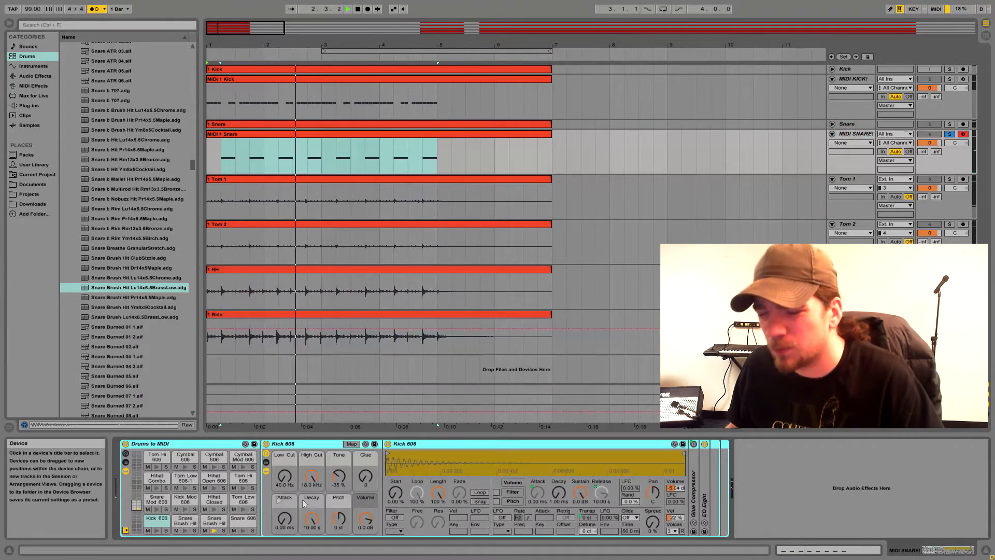
click(214, 521)
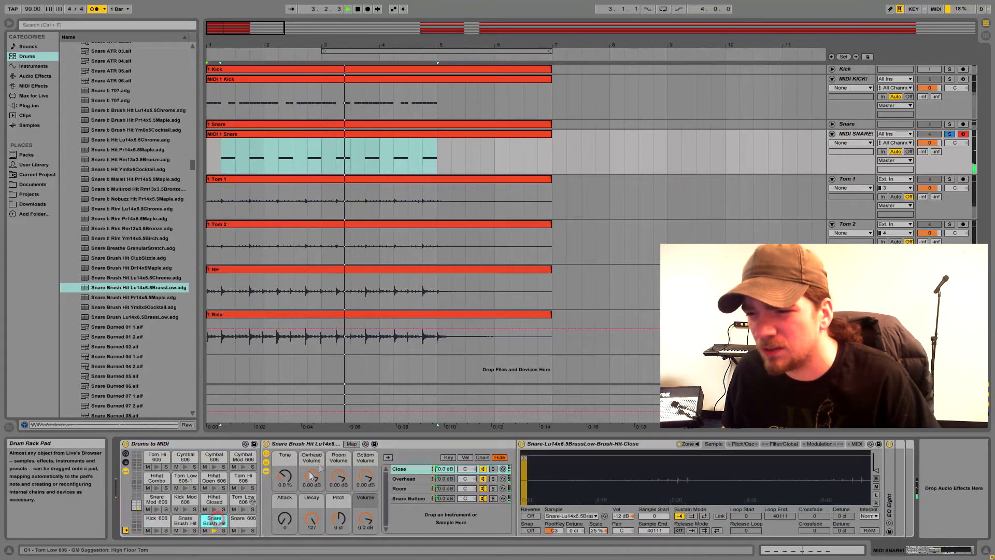
drag(284, 476, 284, 457)
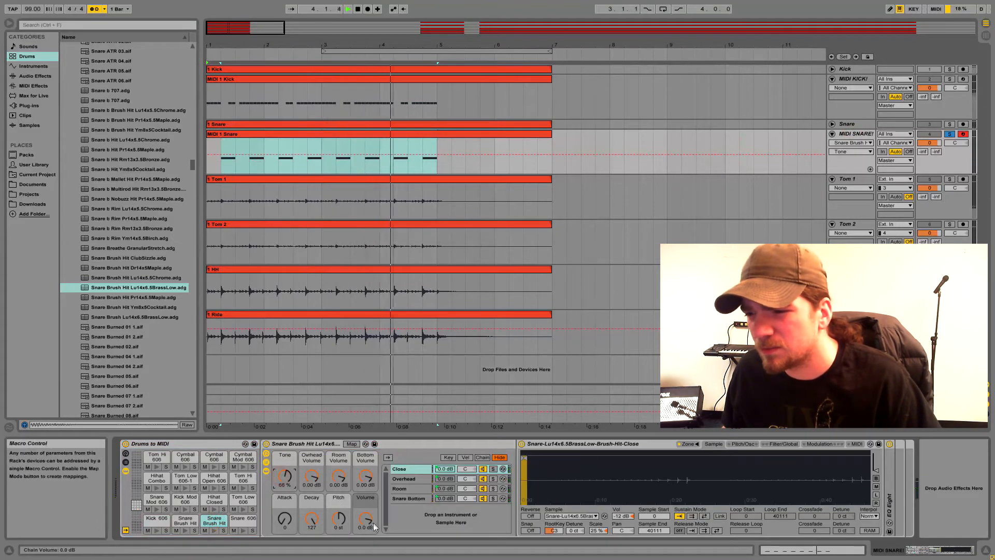
drag(374, 526, 374, 505)
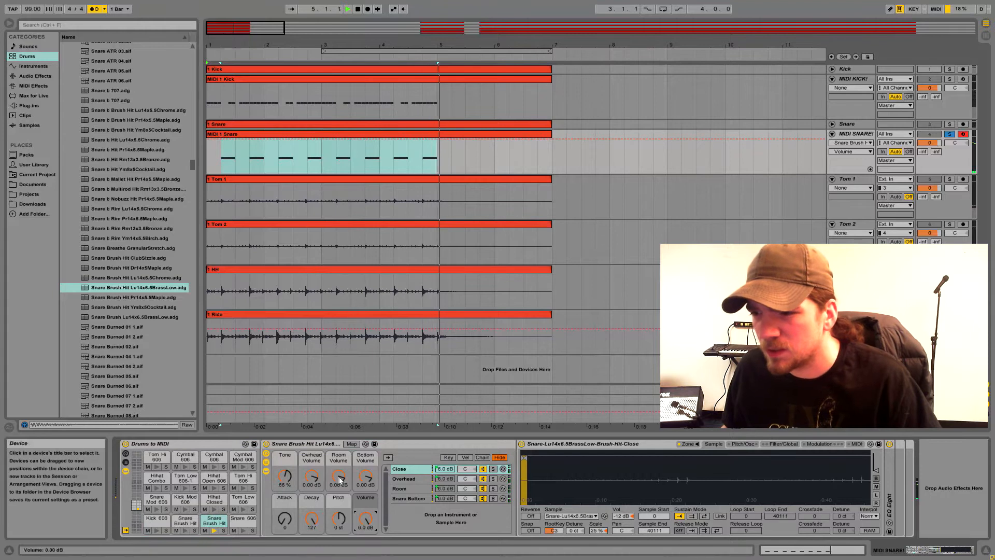
key(space)
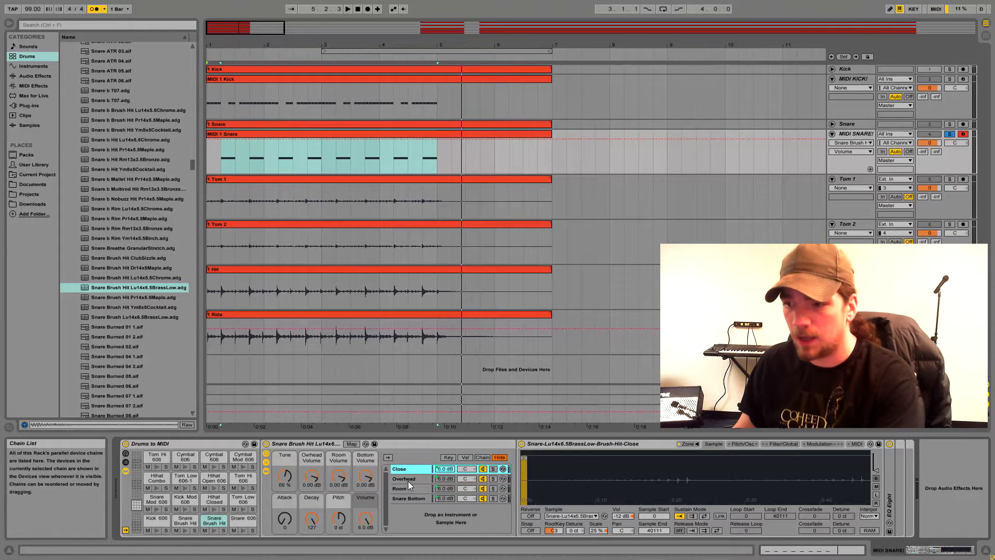
Inspect the Overhead, Room, Close and Snare Bottom chains of the snare rack.
click(408, 479)
click(405, 488)
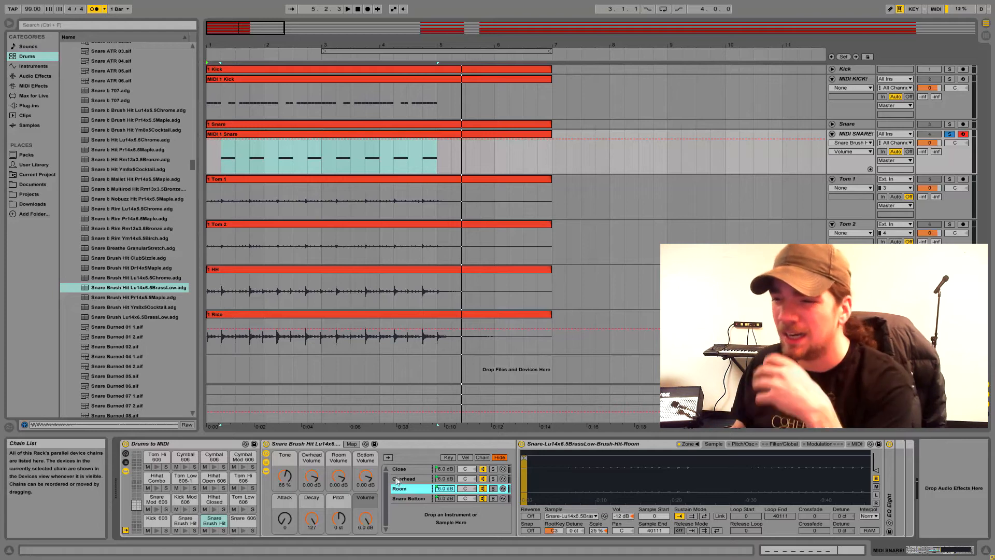
click(406, 469)
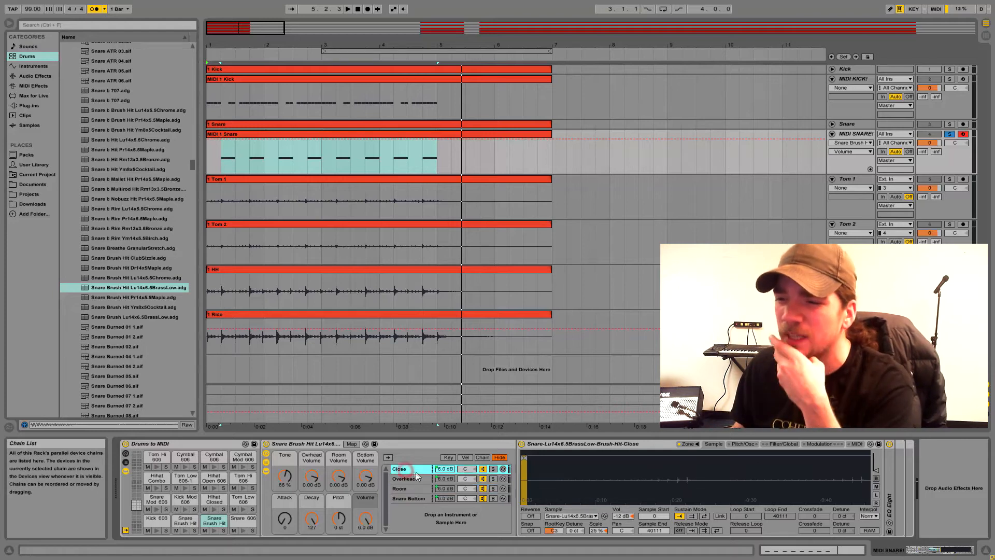
click(409, 500)
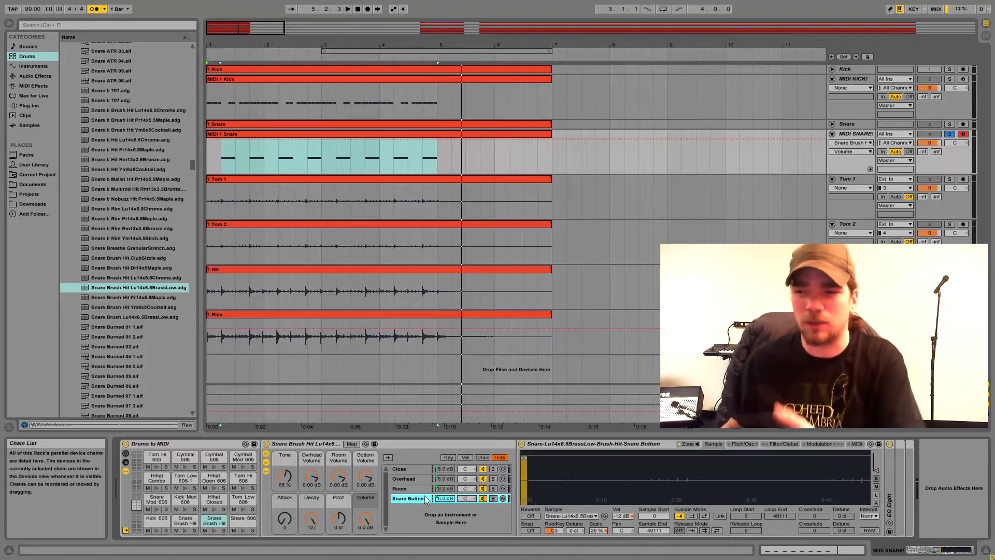
Raise the snare rack's Room Volume, set its Overhead Volume to 6.00 dB, and play back the snare.
drag(339, 475, 312, 451)
key(space)
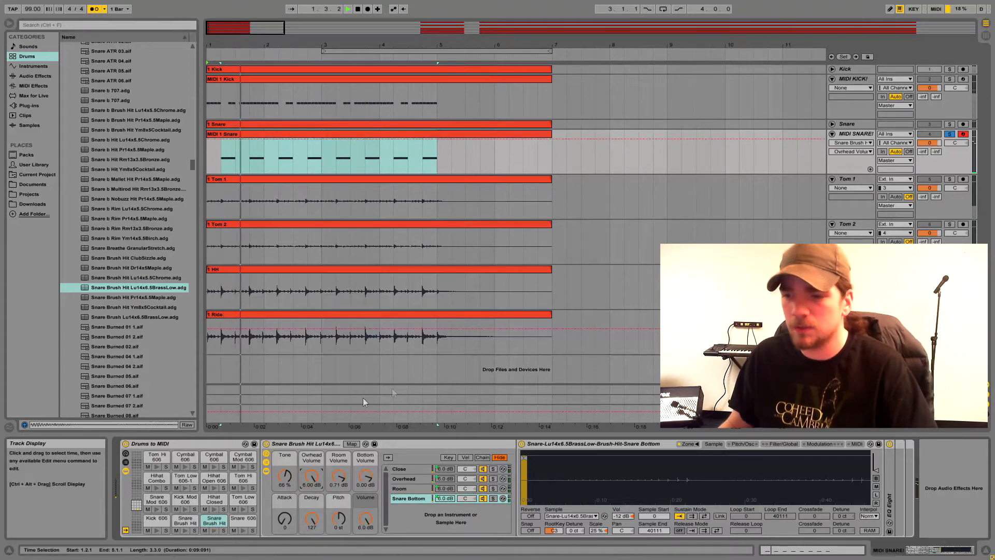
key(space)
Solo the MIDI KICK! track alongside MIDI SNARE! and play both parts together.
click(949, 79)
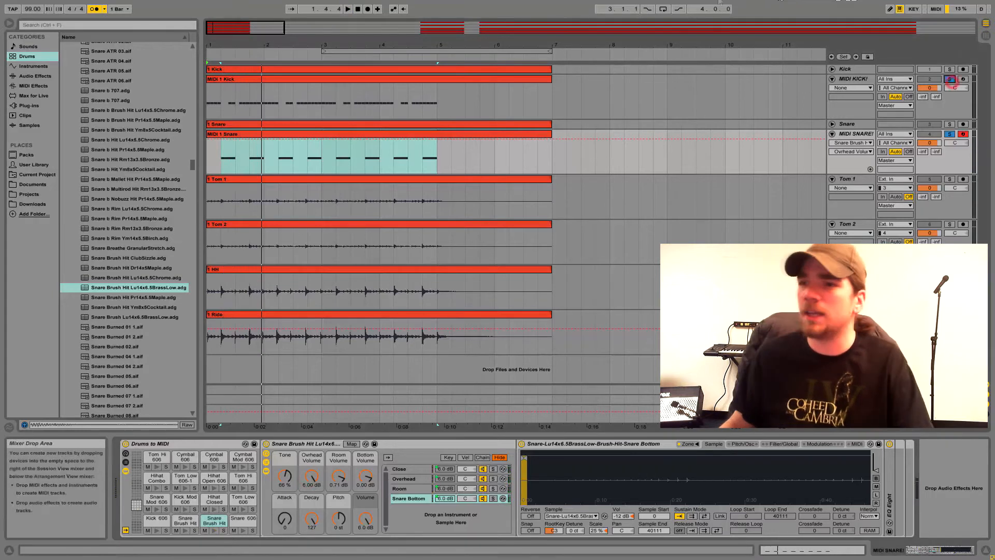
key(space)
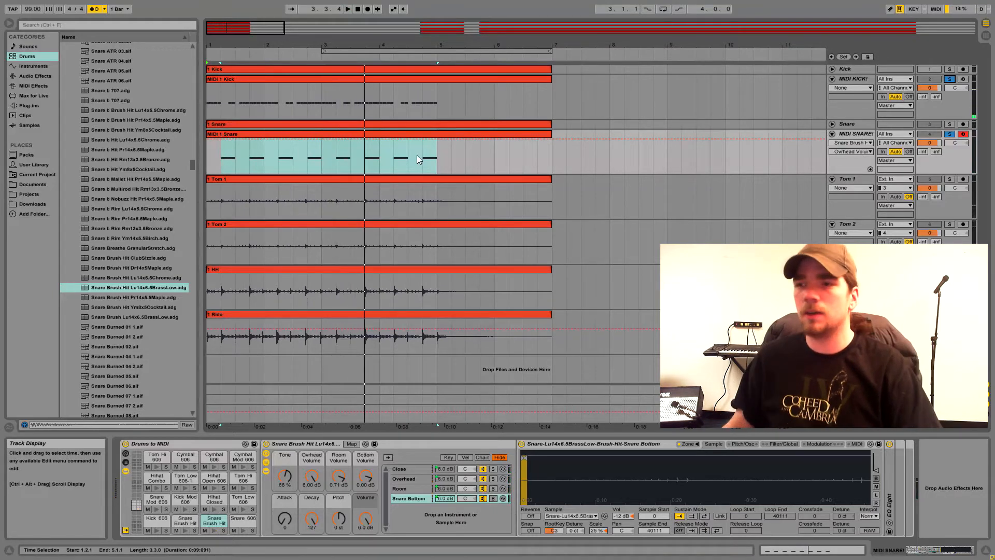
key(space)
key(space)
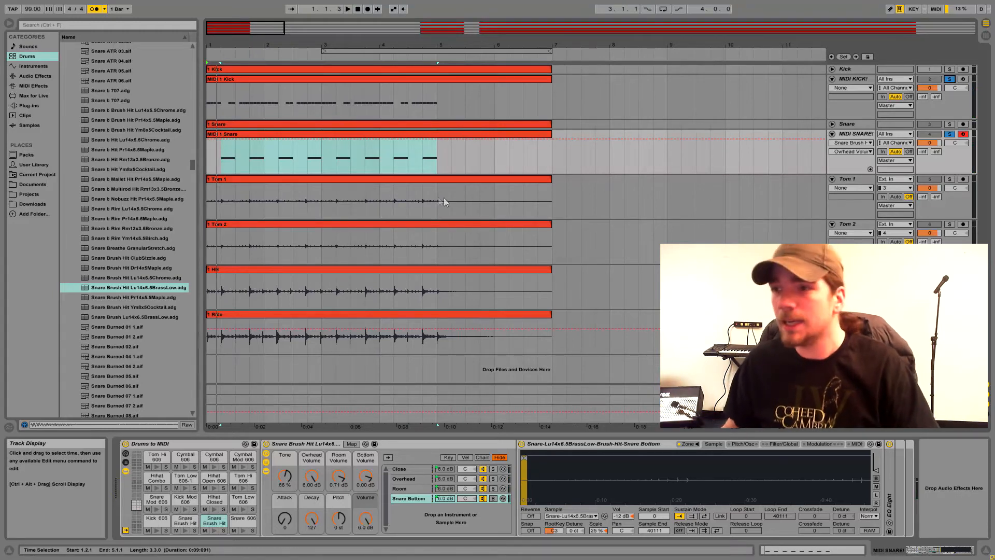
Delete the recorded clips on the Tom 1, Tom 2 and HH tracks.
click(438, 179)
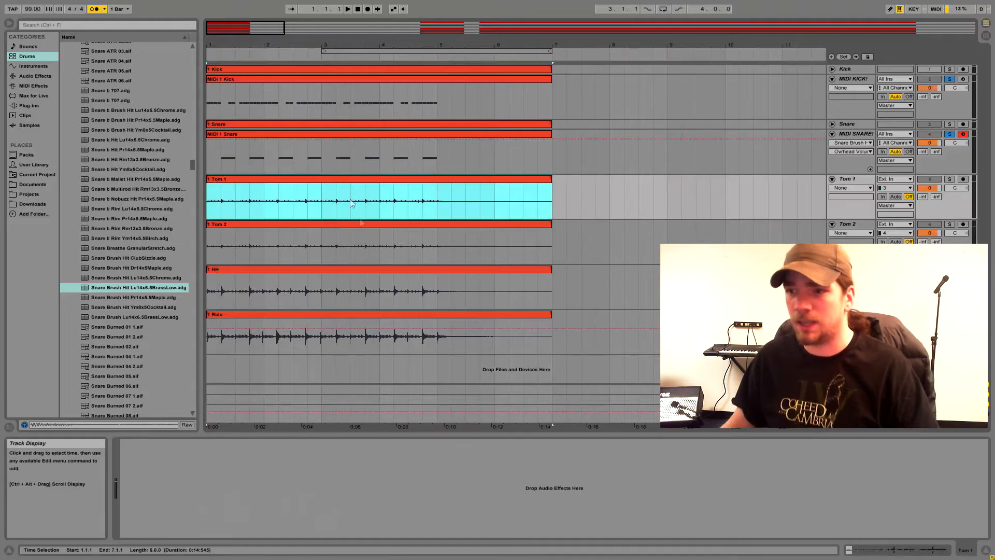
shift+click(346, 271)
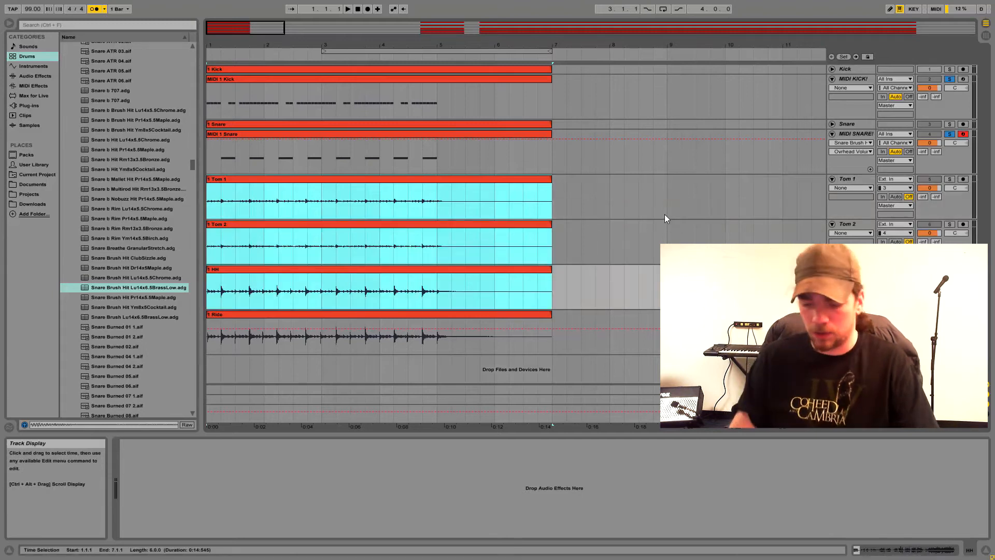
key(Delete)
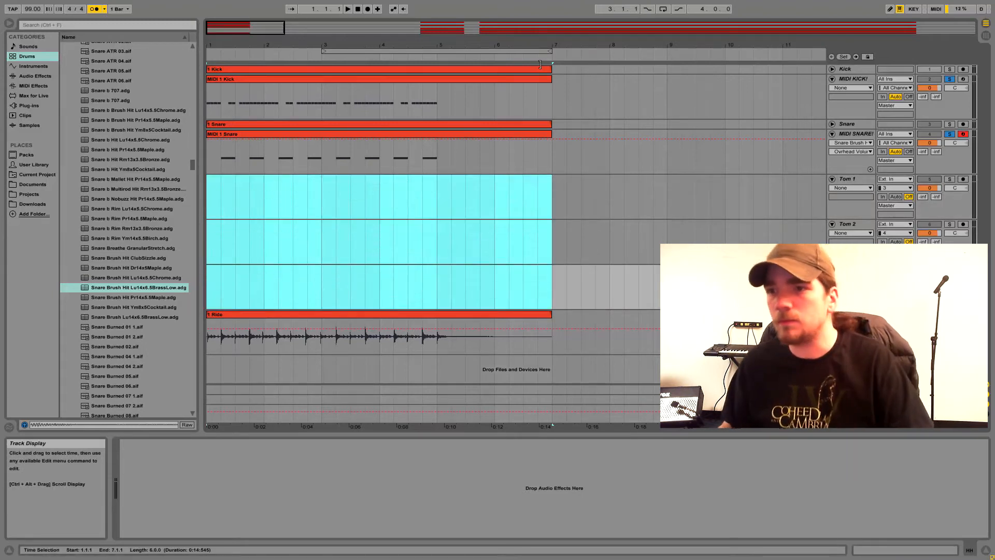
Clear the solos on the MIDI kick and snare tracks, select the Ride clip and play the arrangement.
click(948, 79)
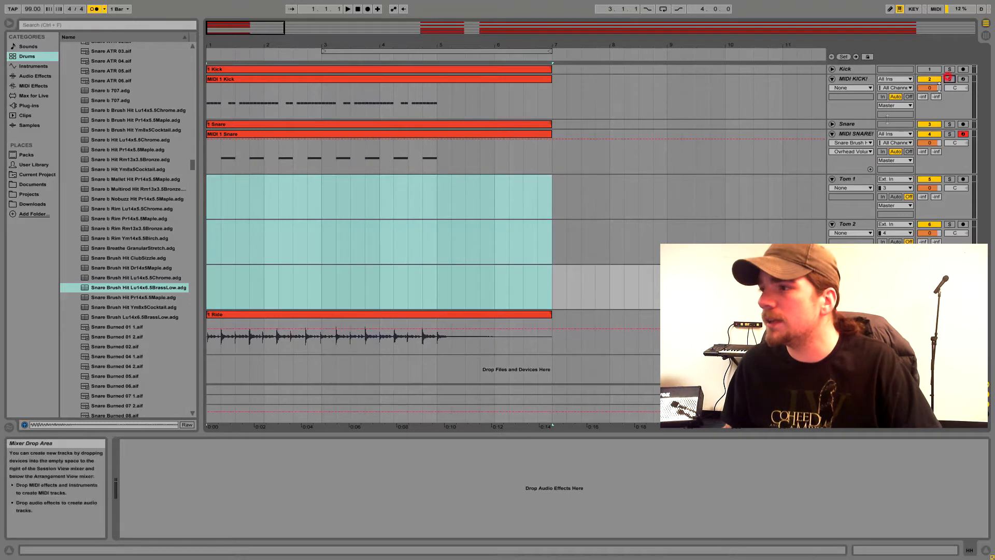
click(240, 314)
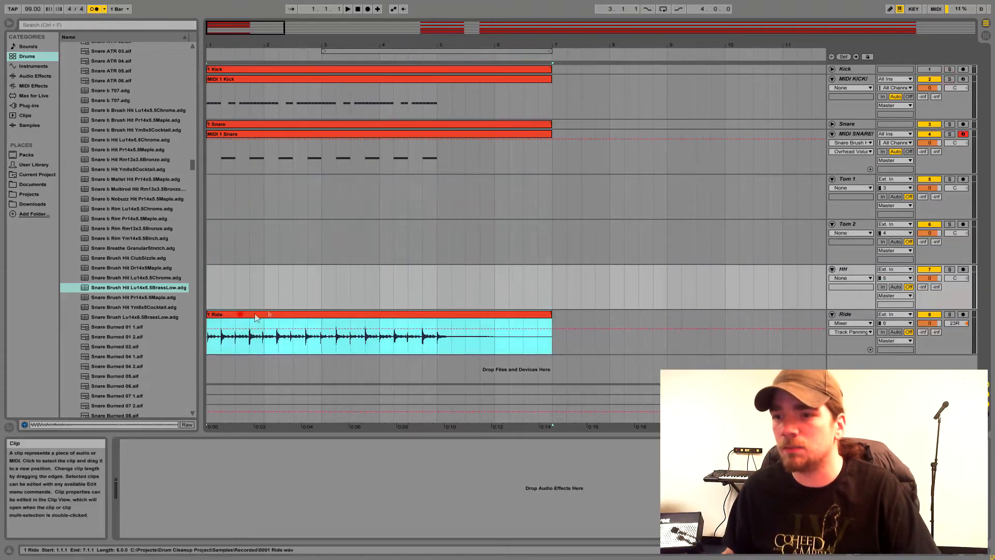
key(space)
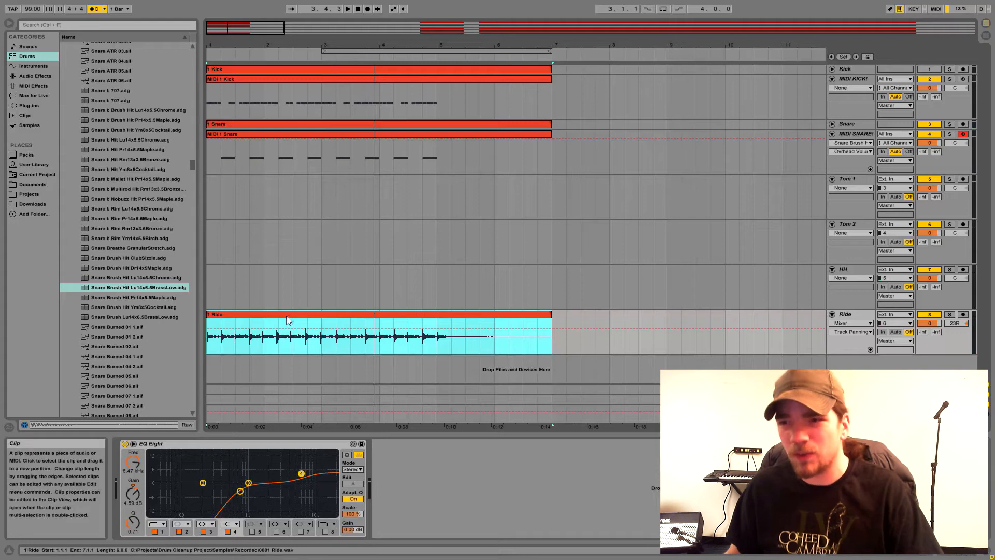
Solo the Ride track and listen to its recorded clip.
click(950, 314)
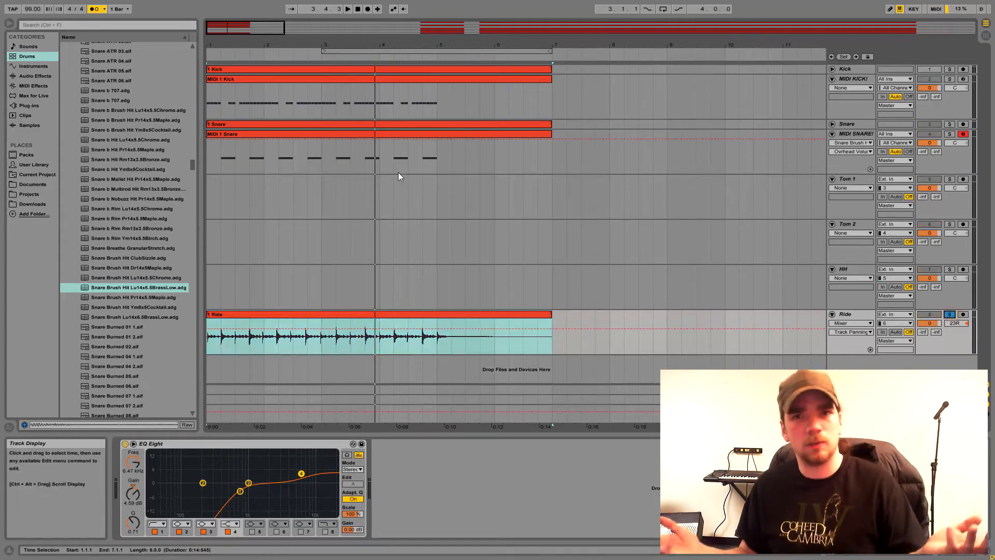
key(space)
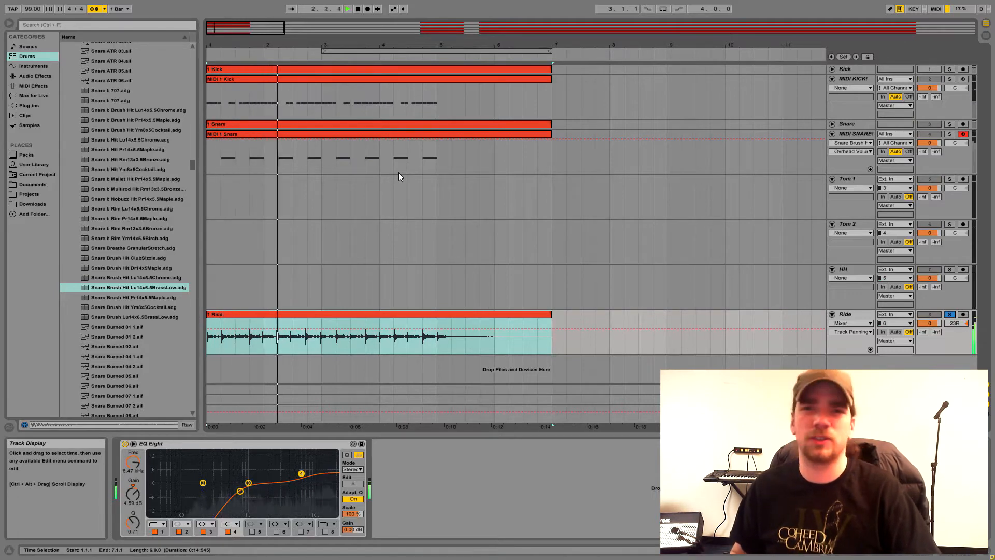
key(space)
key(space)
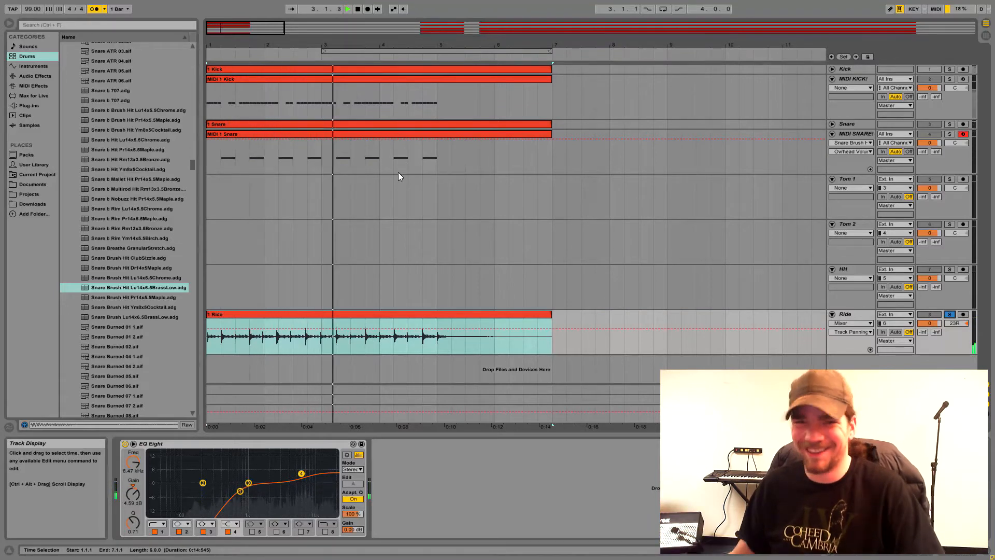
Stop playback and convert the recorded Ride clip's drums to a new MIDI track.
key(space)
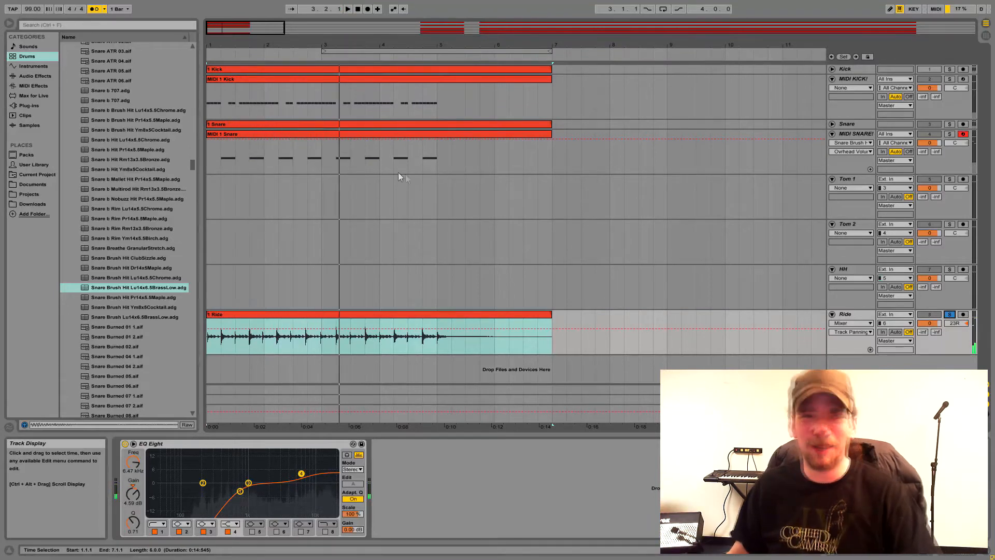
double_click(228, 318)
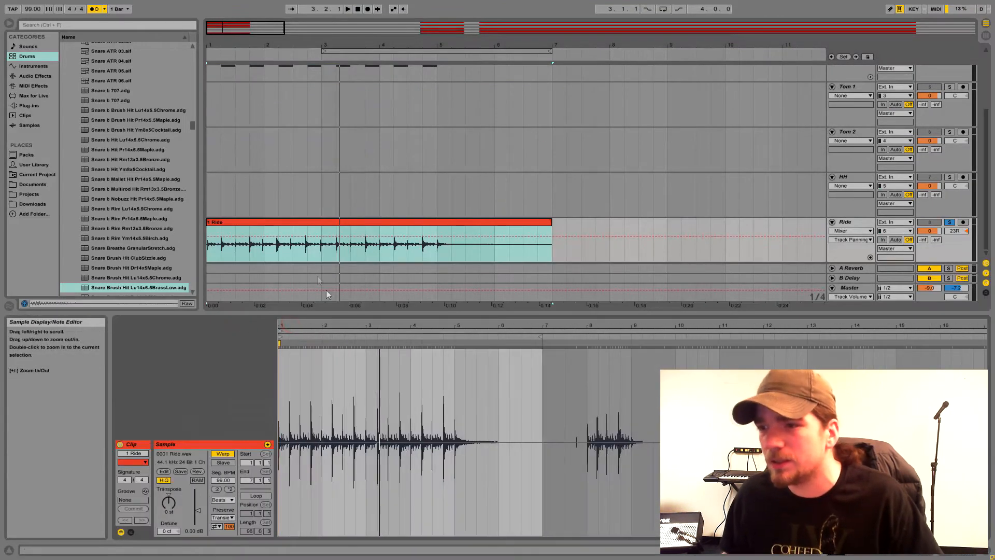
right_click(275, 225)
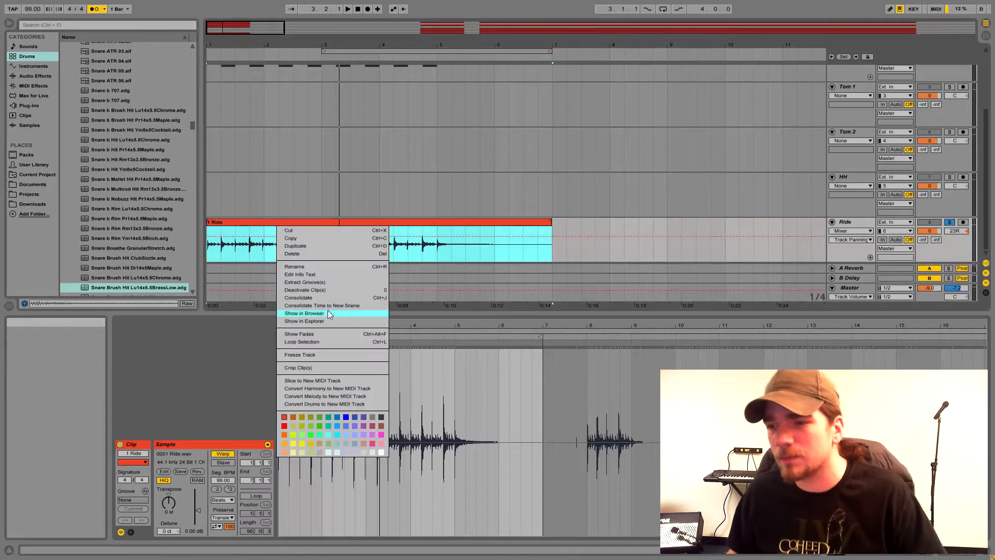
click(325, 404)
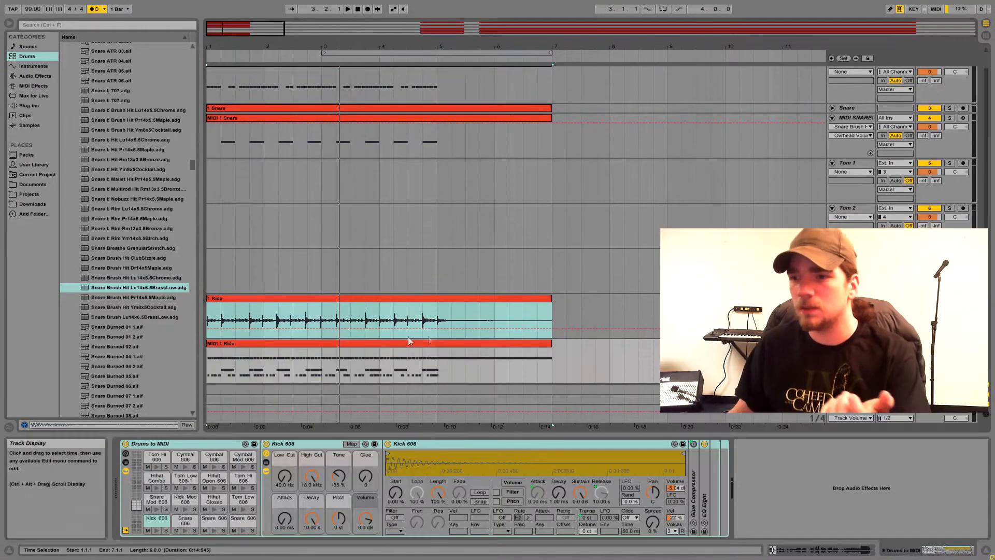
Open the new MIDI Ride clip and delete all its kick and snare notes.
double_click(368, 341)
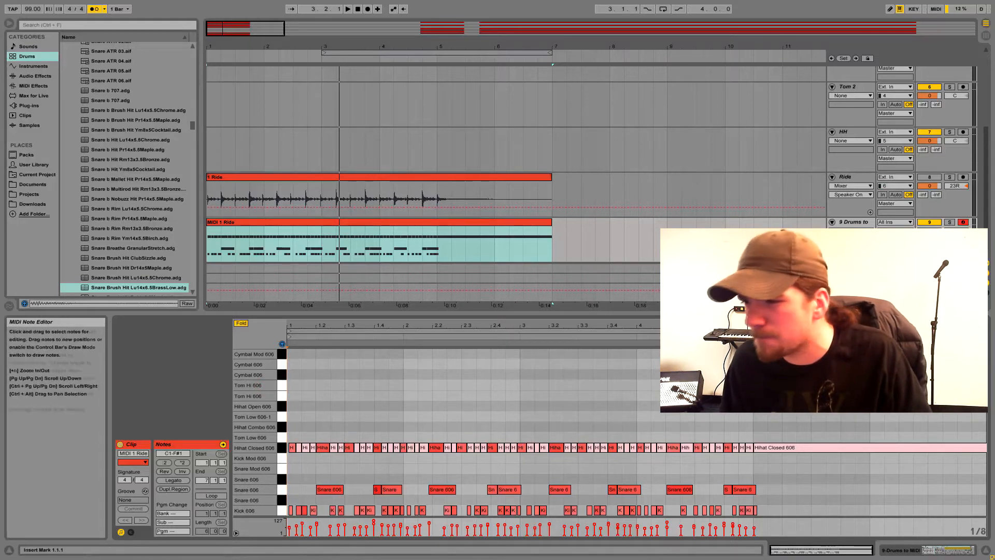
drag(776, 508, 278, 474)
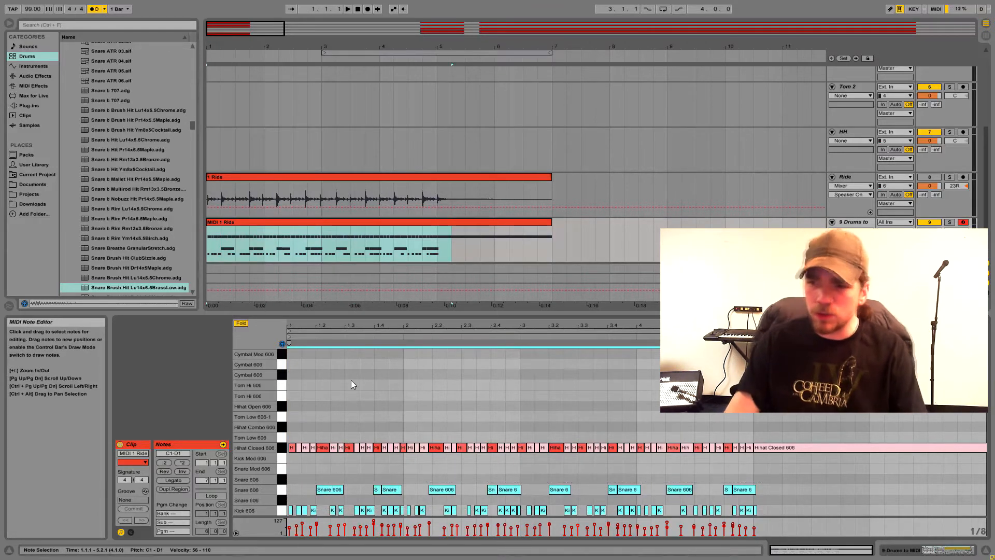
key(Delete)
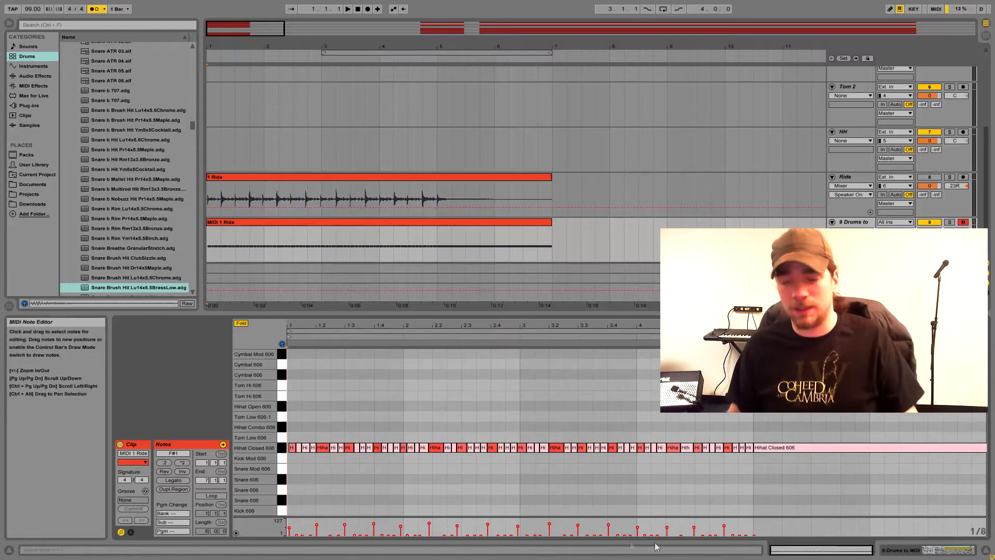
Enlarge the velocity lane and delete the very low-velocity Hihat Closed 606 notes from the MIDI Ride clip.
click(758, 517)
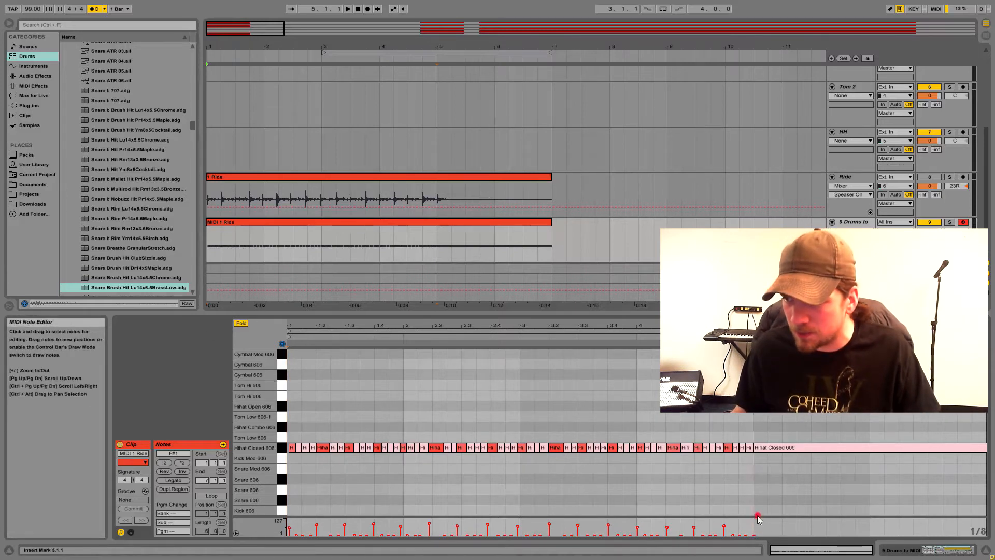
drag(759, 517, 757, 471)
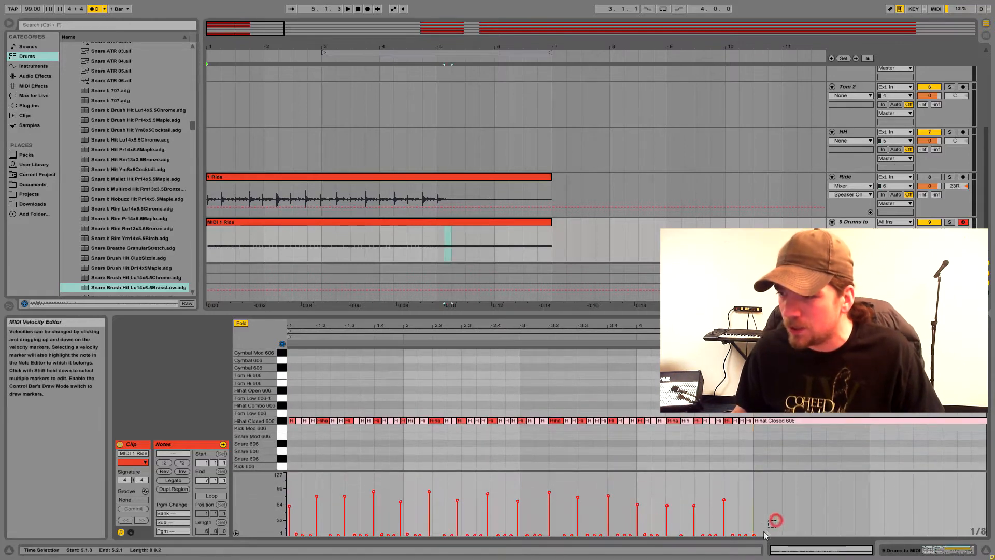
drag(765, 535, 277, 533)
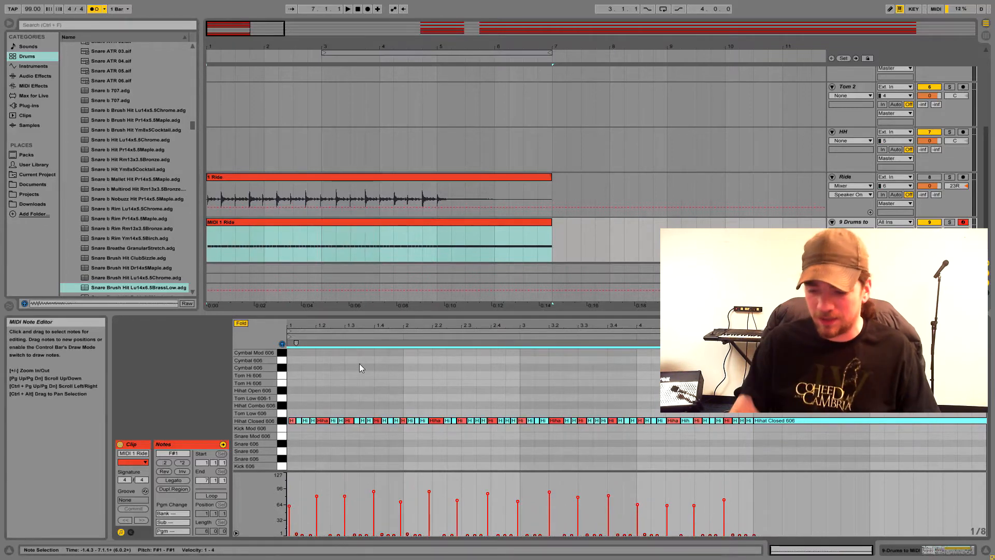
key(Delete)
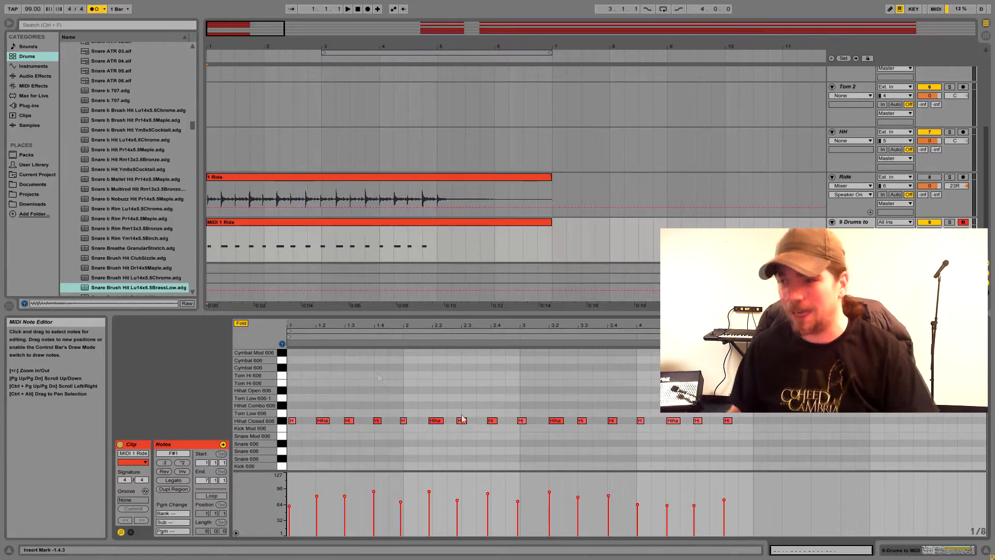
Quantize the starts and ends of all remaining hi-hat notes to 1/4 at 100% and raise their velocities together.
click(379, 394)
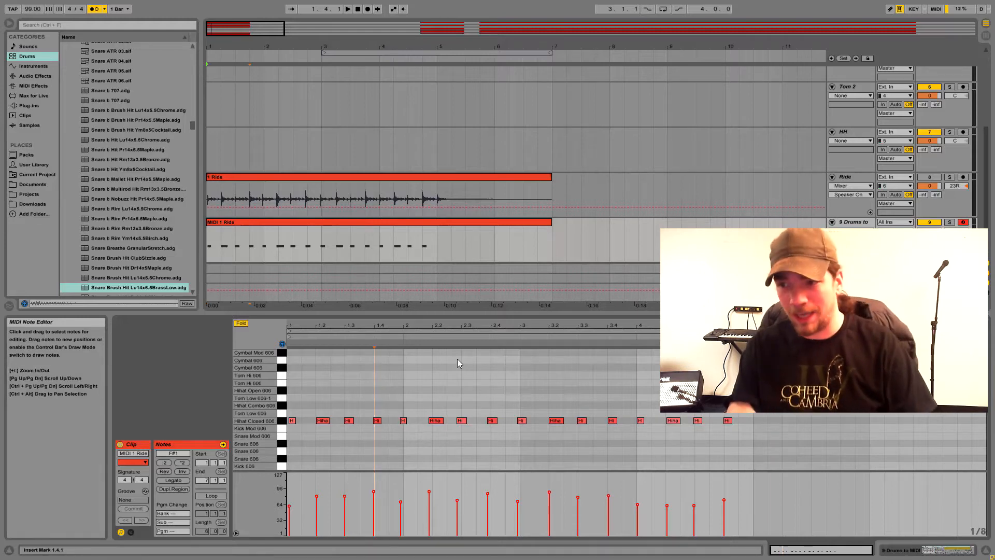
key(ctrl+a)
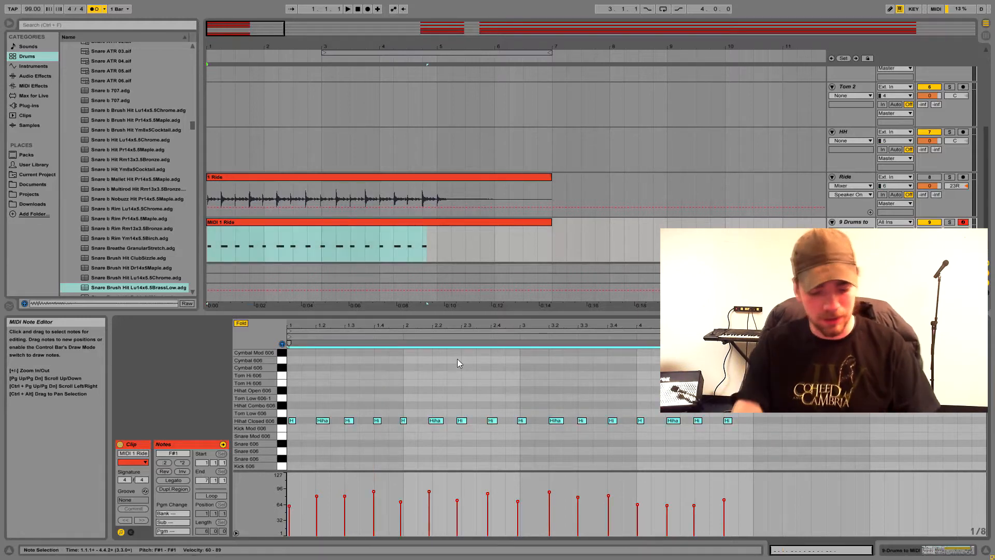
key(ctrl+shift+u)
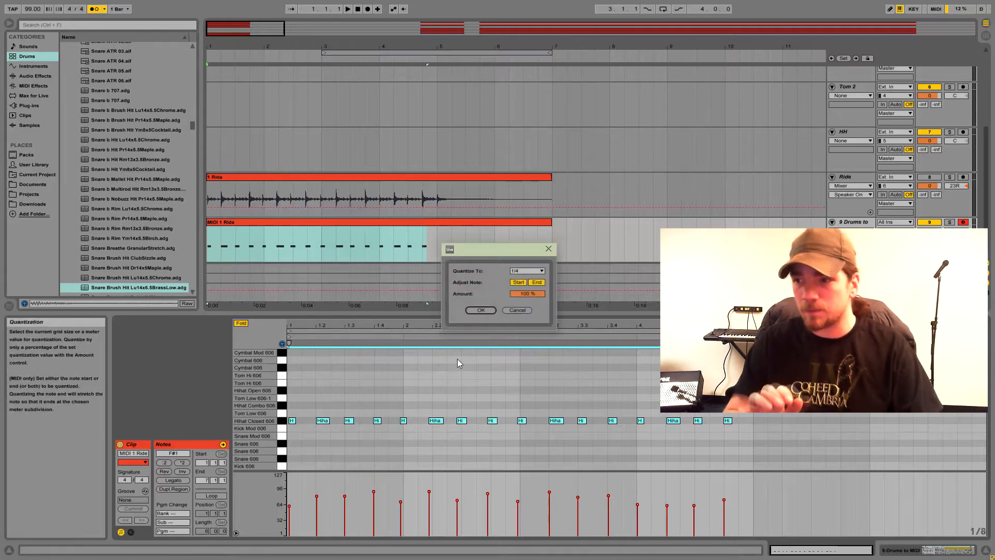
click(480, 310)
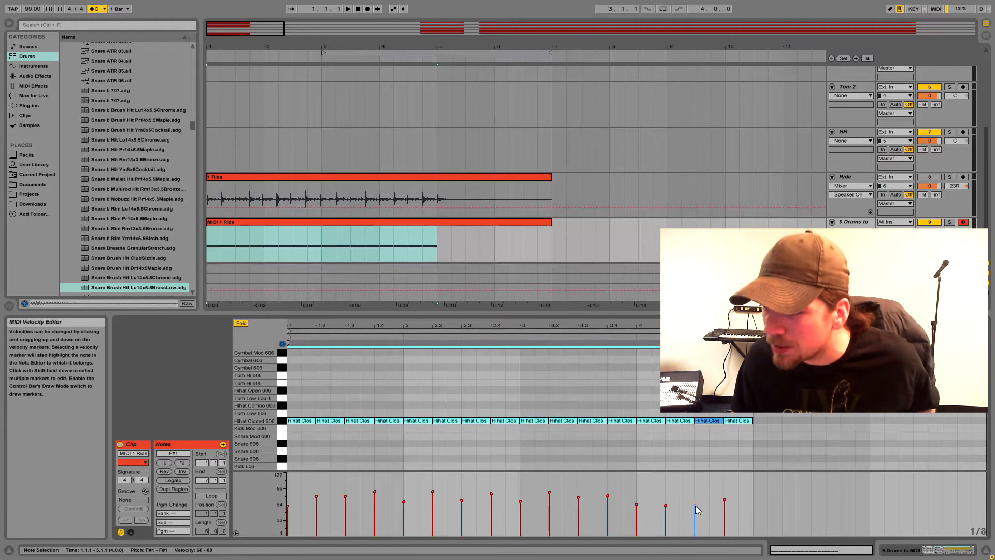
drag(696, 507, 695, 488)
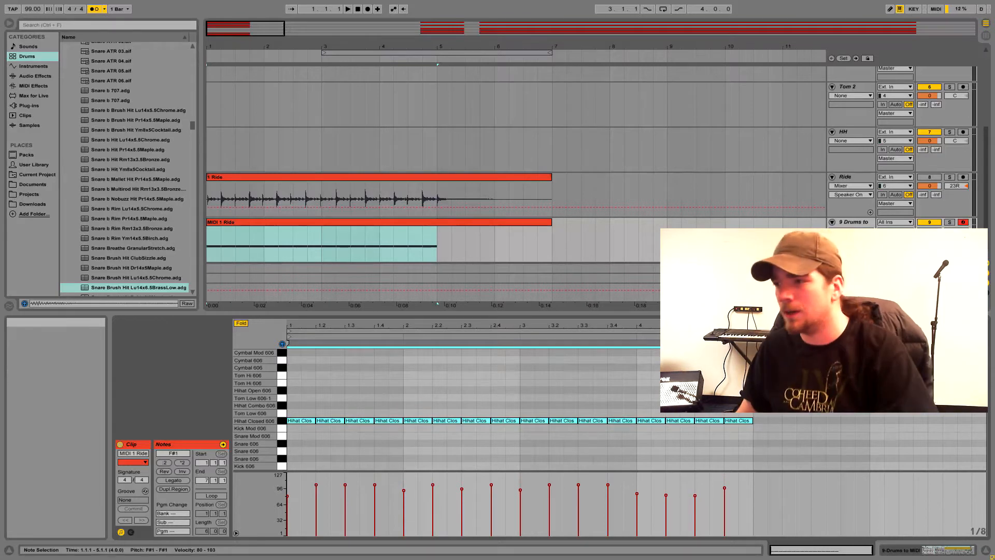
Show the Drums to MIDI rack, solo its track and briefly play the MIDI Ride clip.
double_click(851, 222)
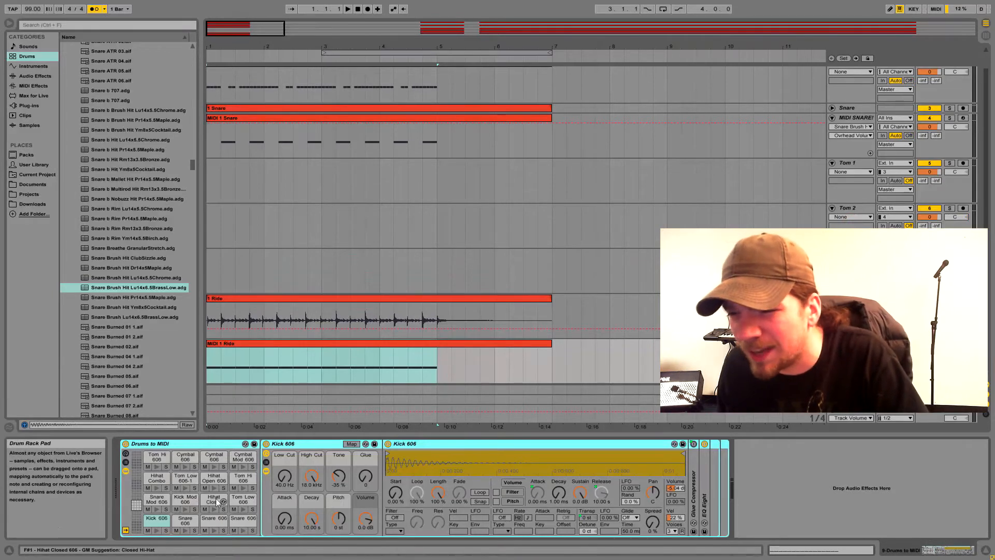
click(230, 345)
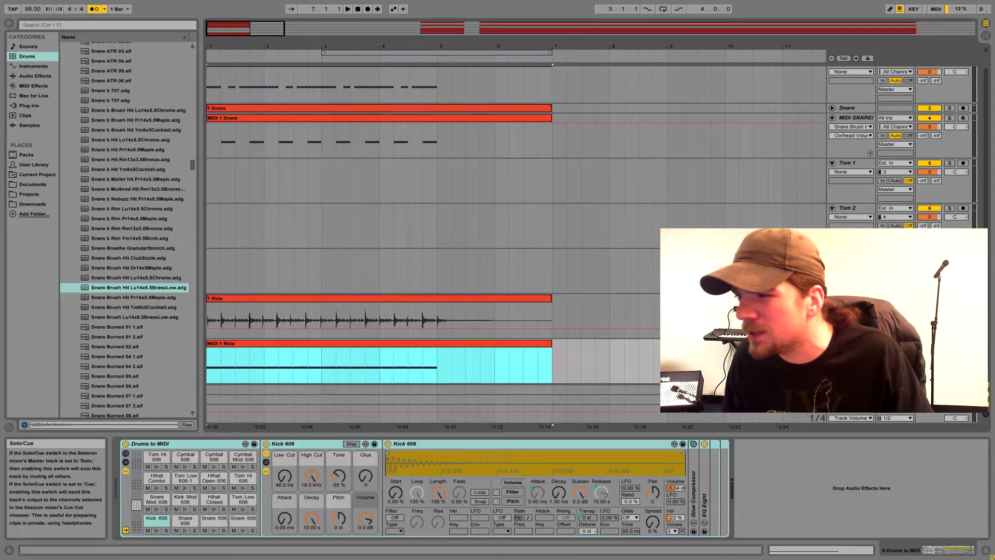
click(949, 343)
key(space)
key(space)
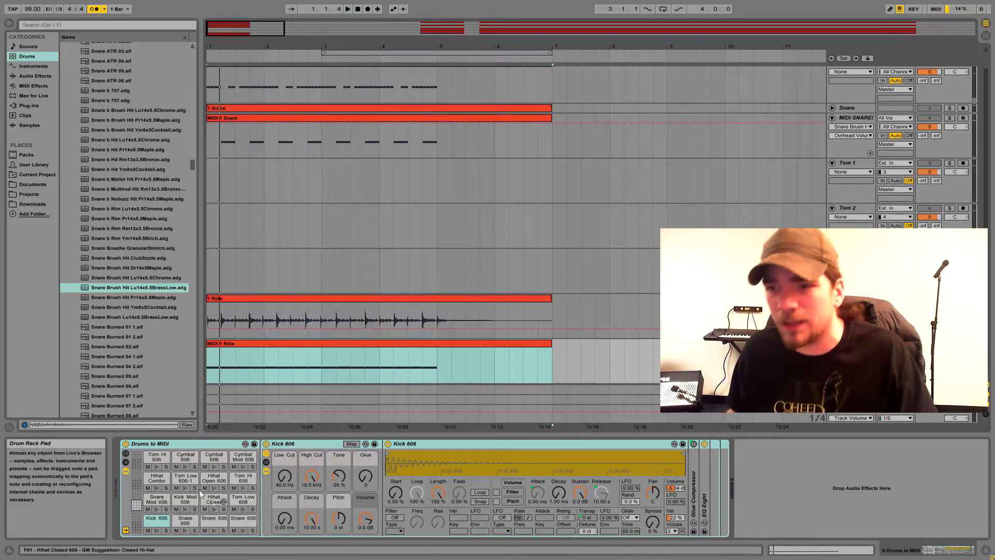
Find a Ride-AmbientLoudPunch-Stick-Mid-Medium sample among the Ride drum hits and load it onto the rack's closed hi-hat pad.
scroll(89, 225, up, 6)
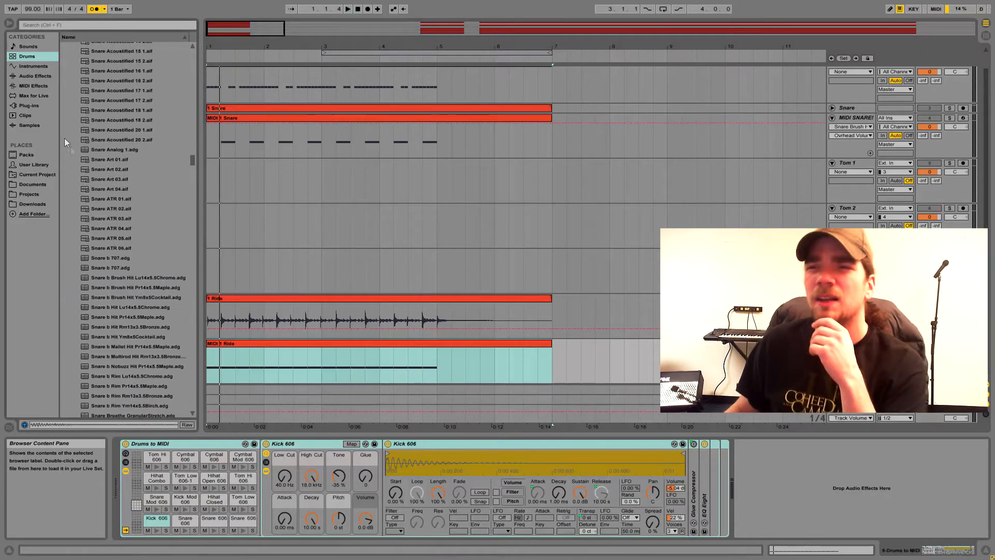
click(23, 53)
drag(194, 163, 195, 42)
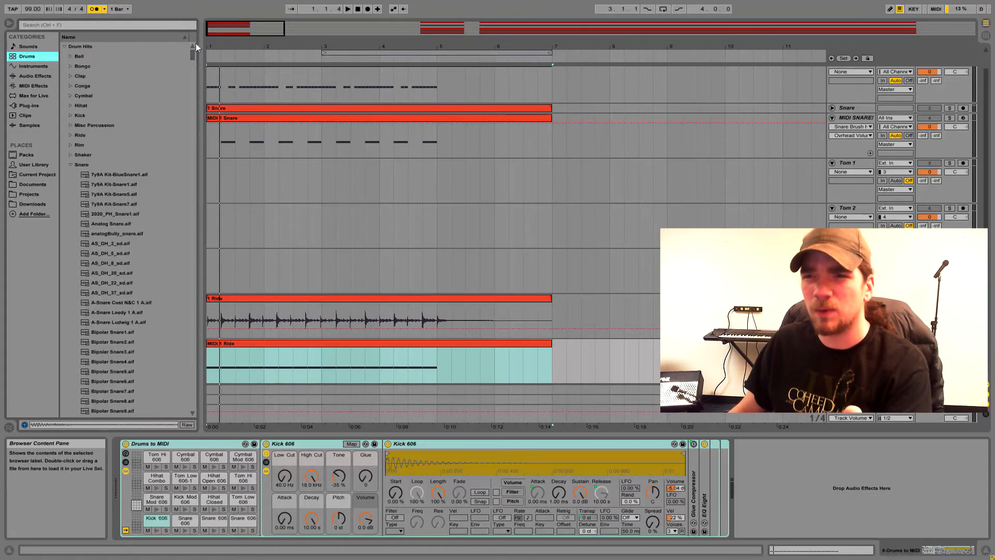
click(70, 165)
click(74, 136)
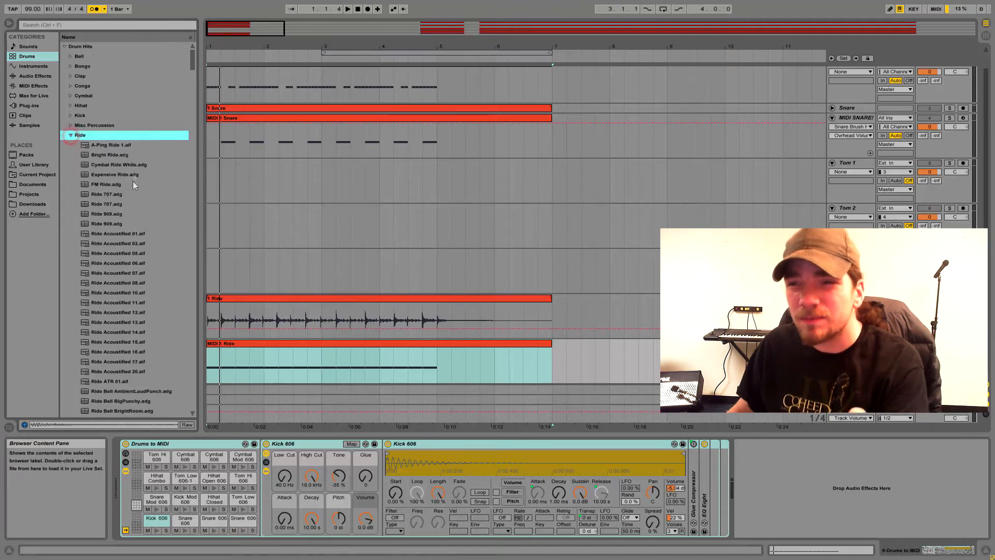
scroll(140, 311, down, 10)
click(124, 381)
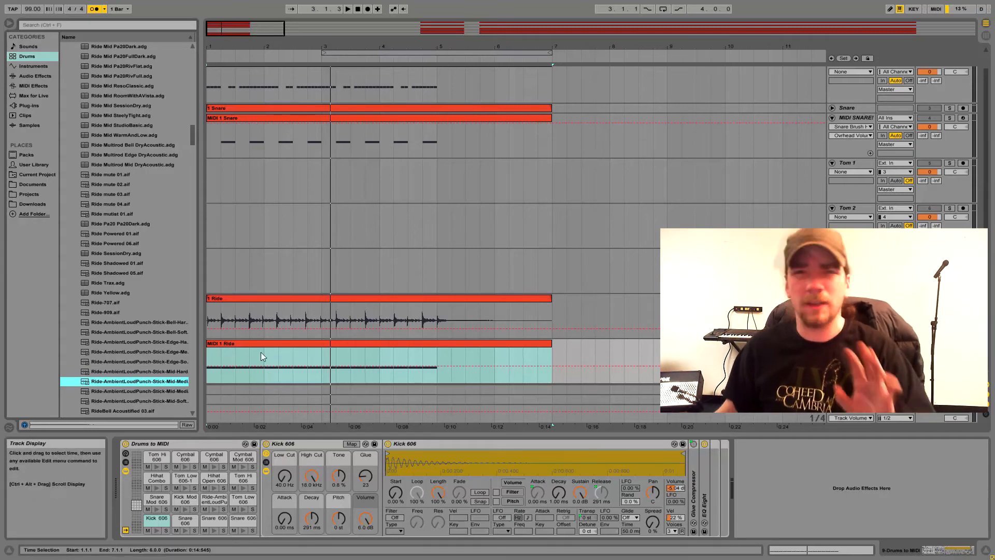
Replace the ride sample on the drum rack pad with Ride-BritishVintage-Stick-Mid-Soft.aif and audition the part.
scroll(114, 363, down, 12)
click(113, 391)
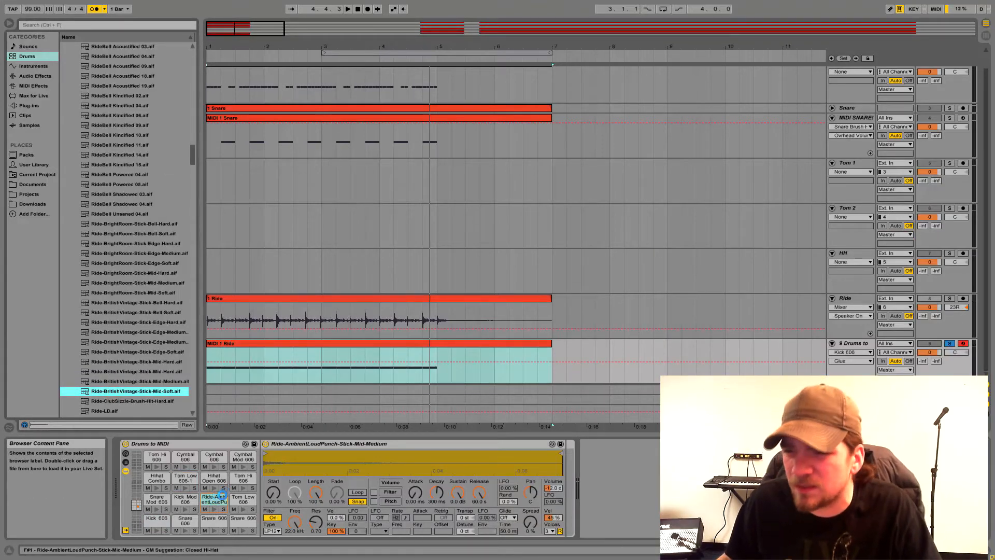
drag(217, 496, 217, 495)
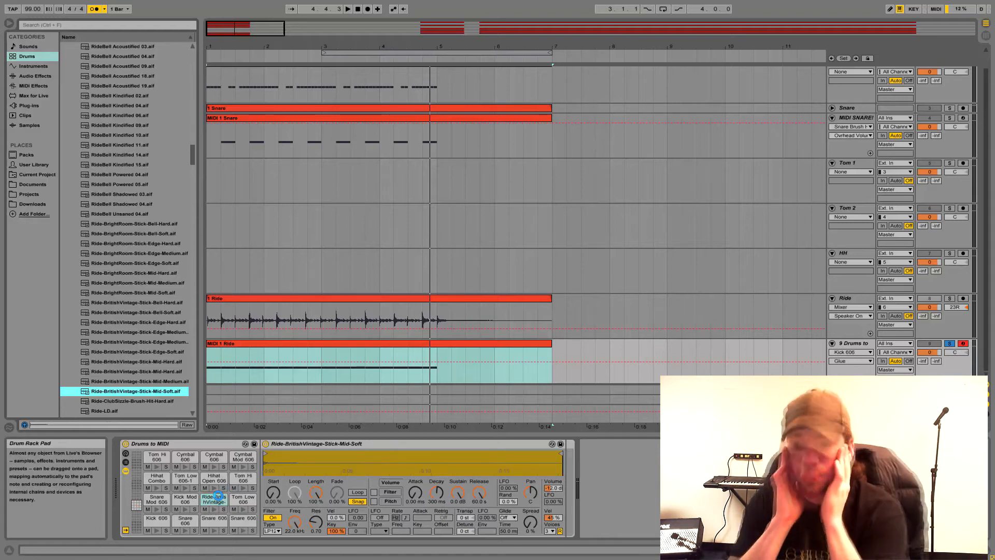
key(space)
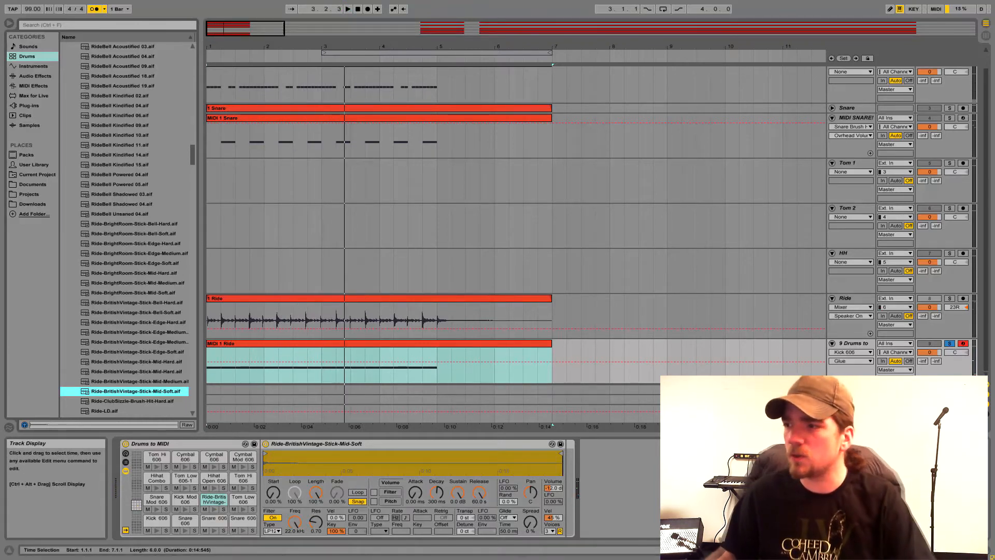
Solo the MIDI KICK! track and rename the Drums to MIDI track as MIDI RIDE!
scroll(459, 205, up, 1)
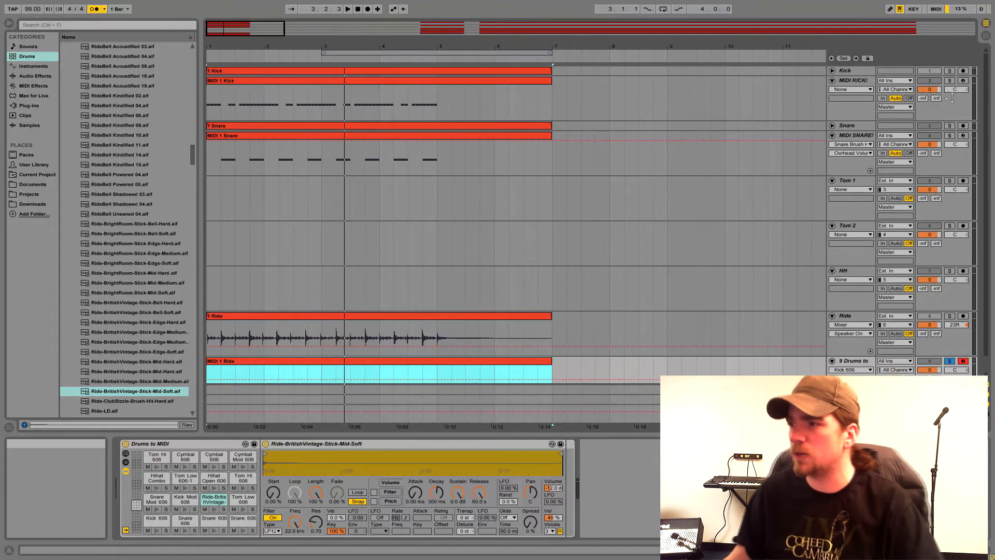
click(949, 80)
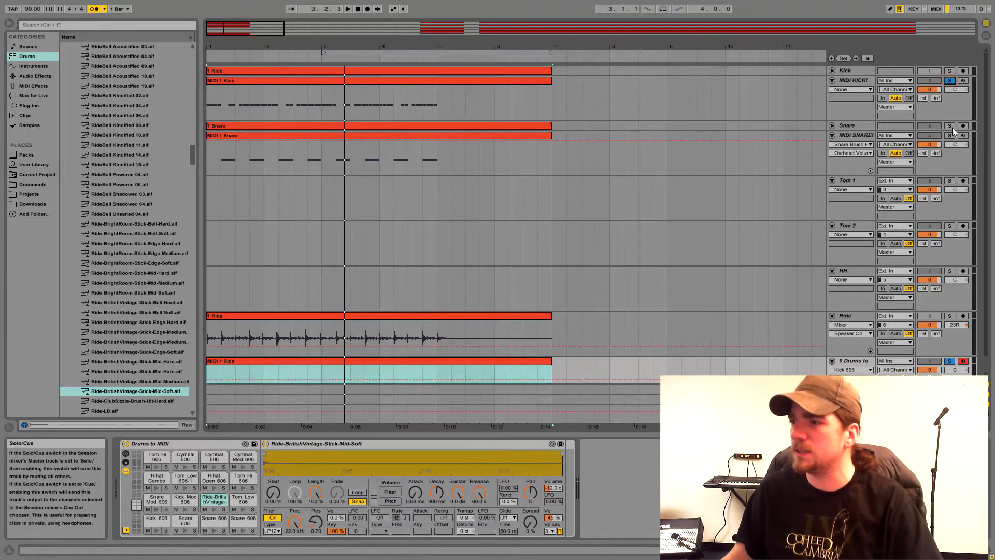
scroll(853, 346, down, 1)
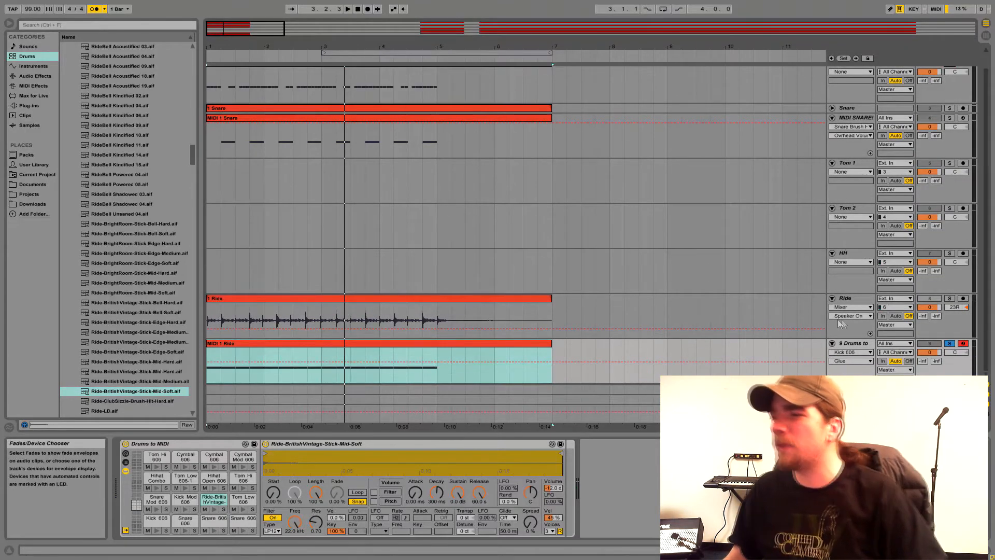
key(ctrl+r)
text(MI)
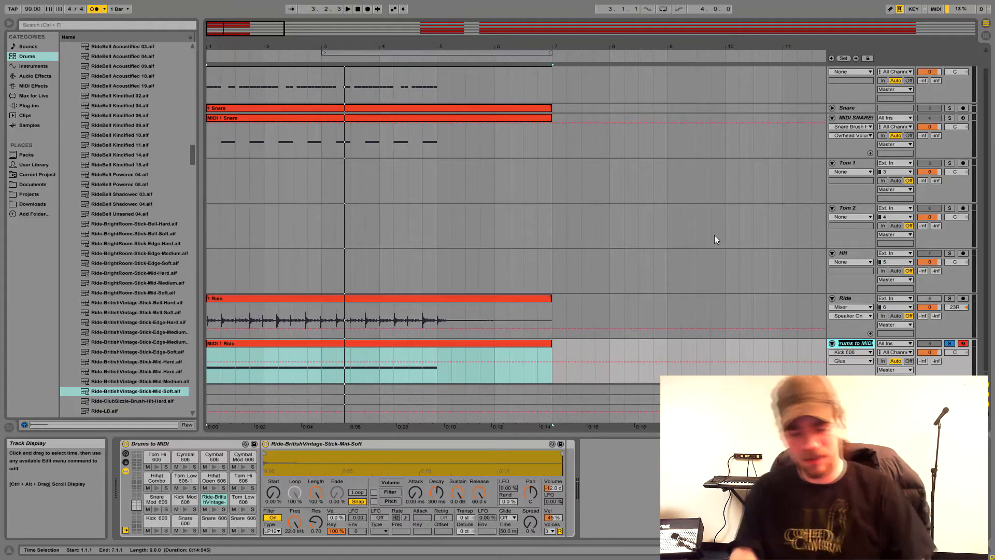
text(DI RIDE!)
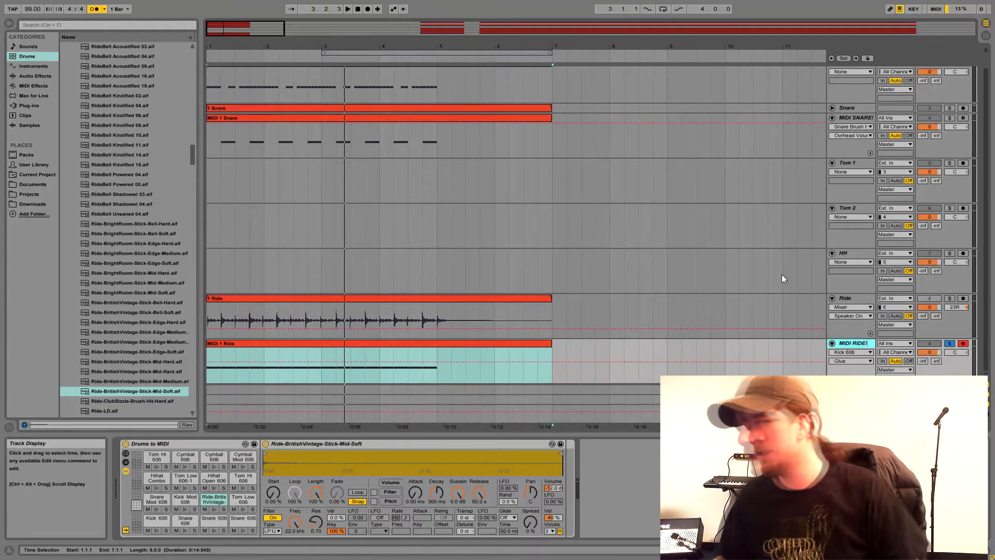
Add the MIDI SNARE! track to the solo and play the kick, snare and ride MIDI parts together.
scroll(931, 205, up, 1)
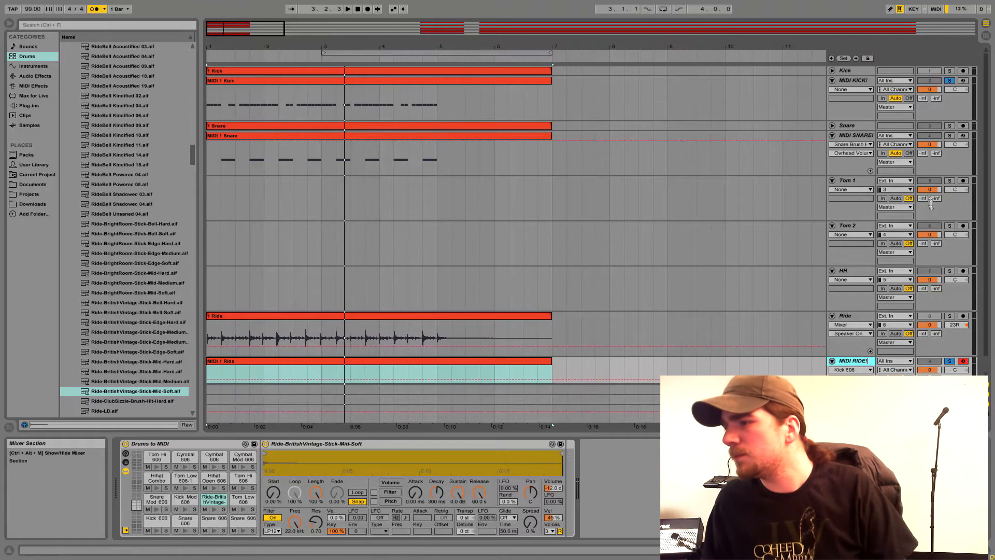
click(851, 316)
click(860, 363)
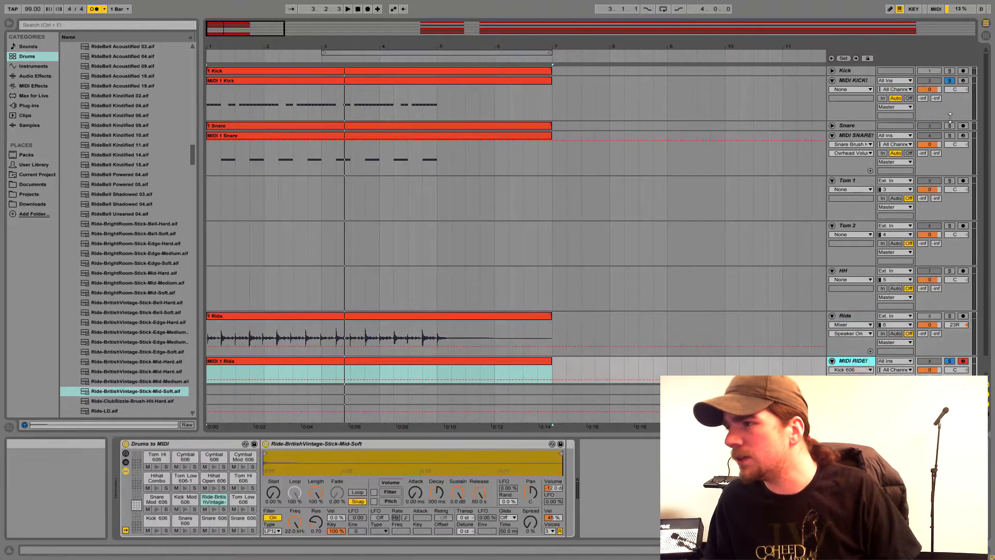
click(948, 136)
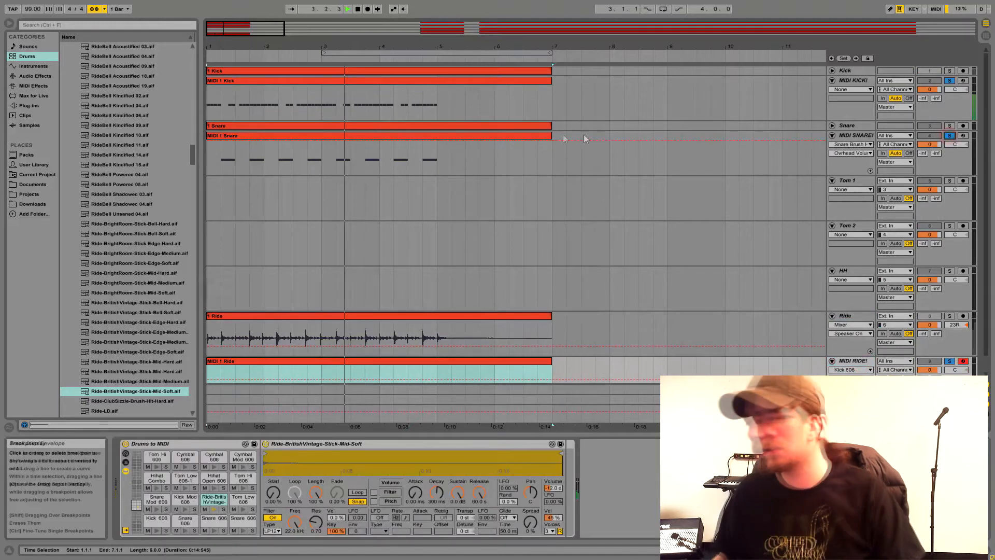
key(space)
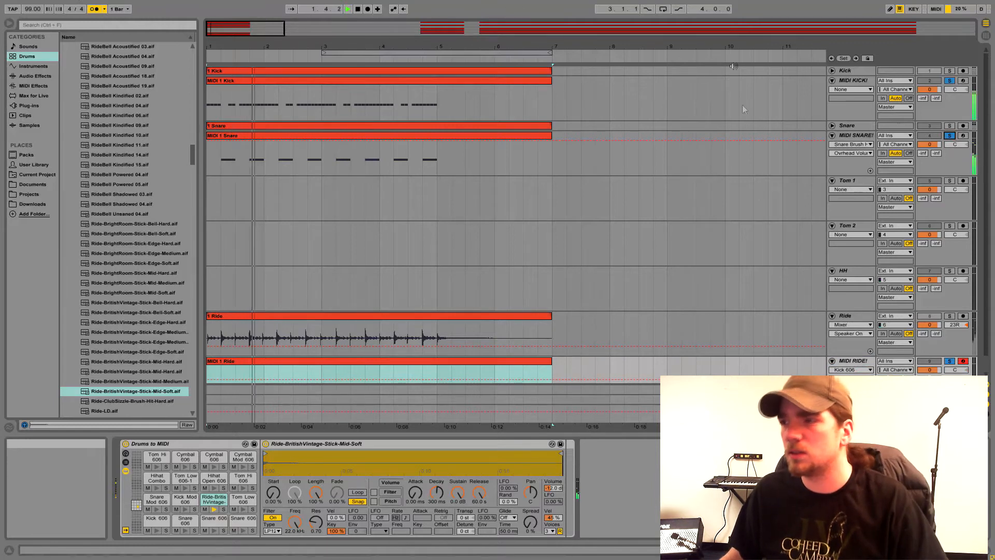
Pan the MIDI RIDE! track to 22R.
scroll(771, 262, down, 2)
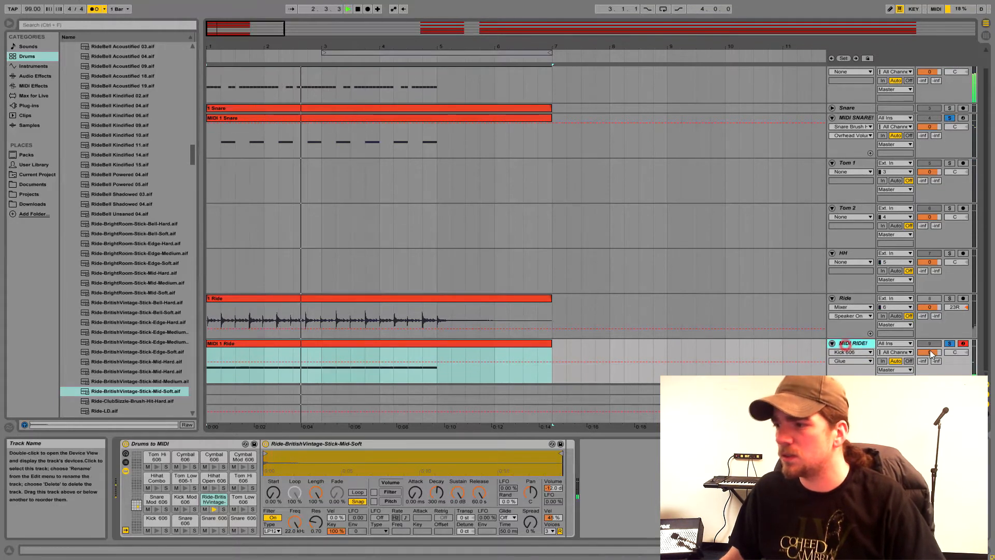
click(846, 343)
drag(957, 353, 957, 338)
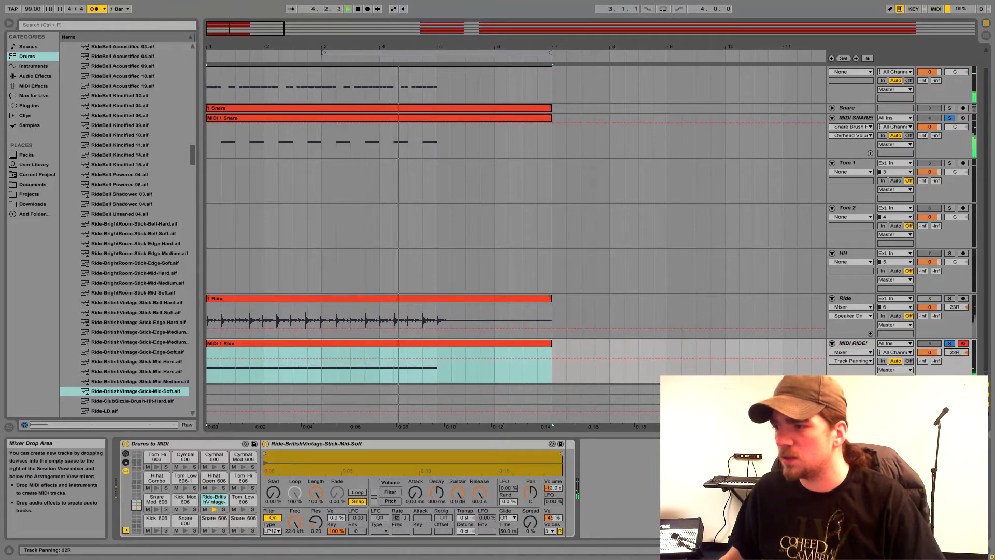
scroll(679, 247, up, 1)
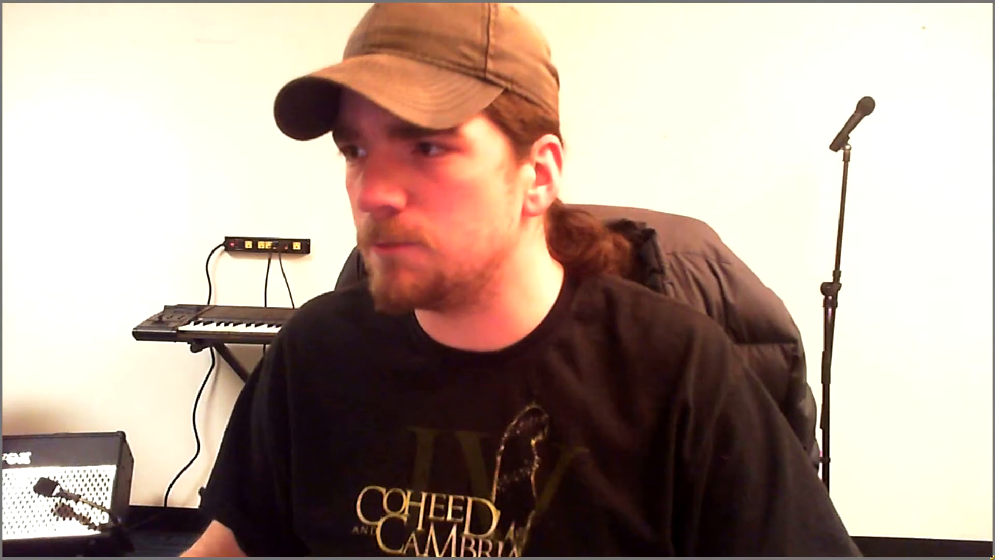
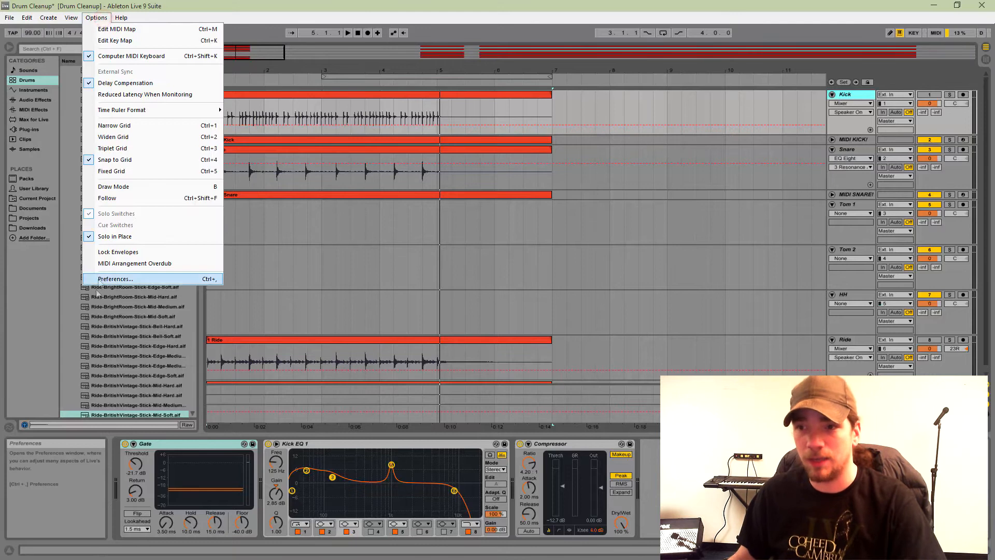
Set the default warp mode to Complex in the Record/Warp/Launch preferences and close the preferences.
click(110, 278)
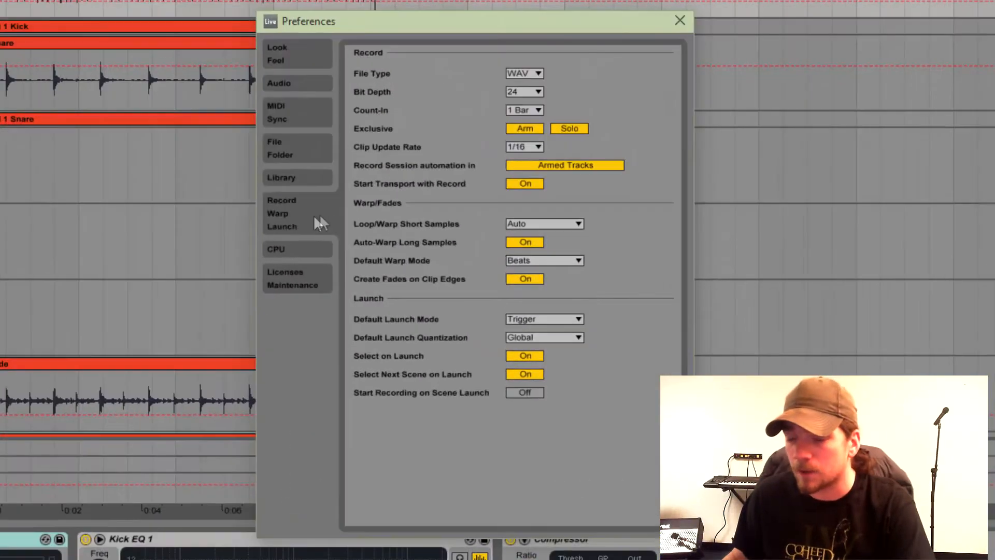
click(283, 218)
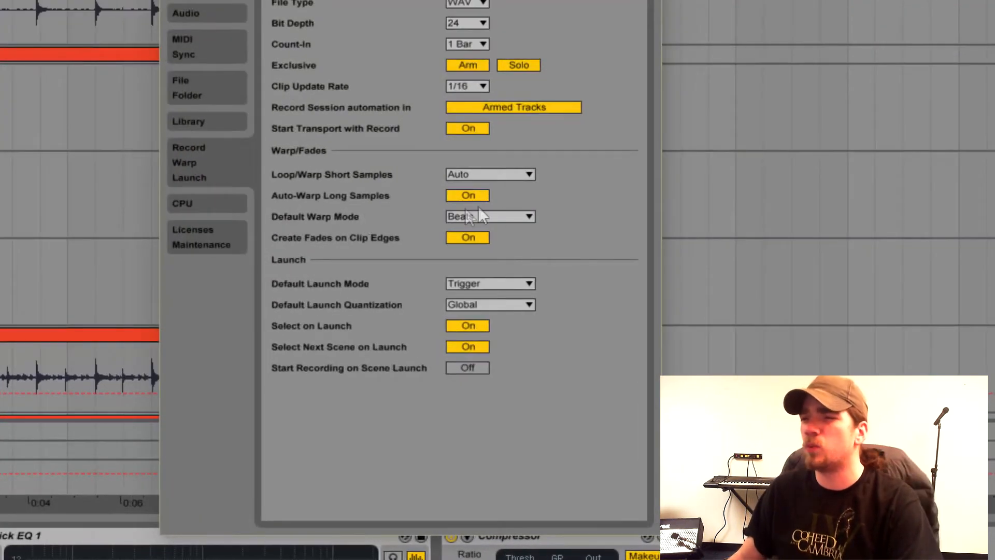
click(511, 214)
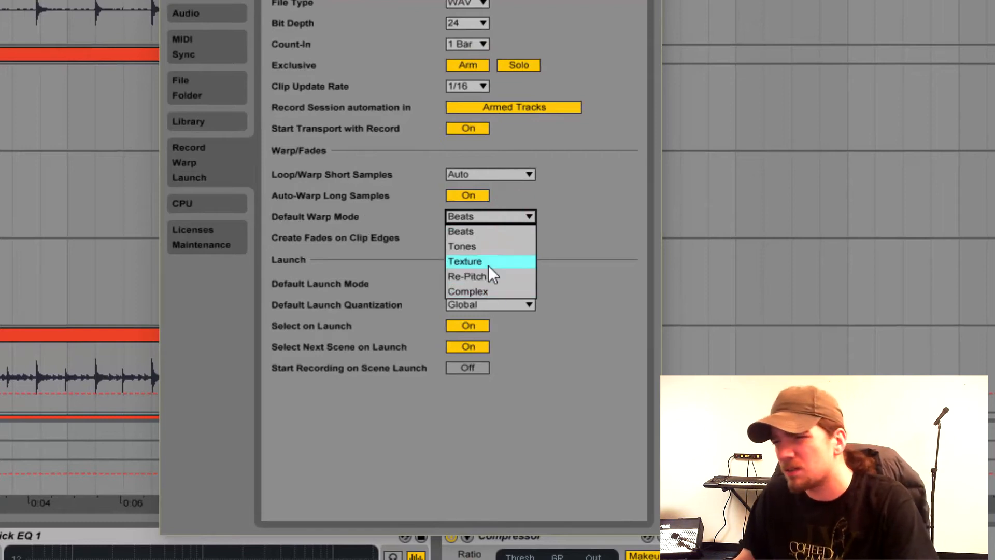
click(489, 289)
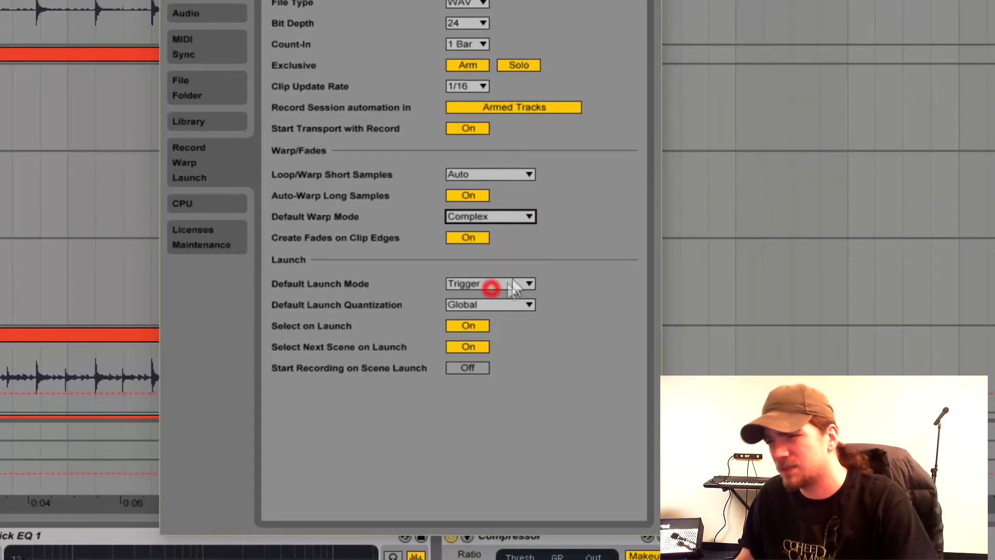
click(550, 224)
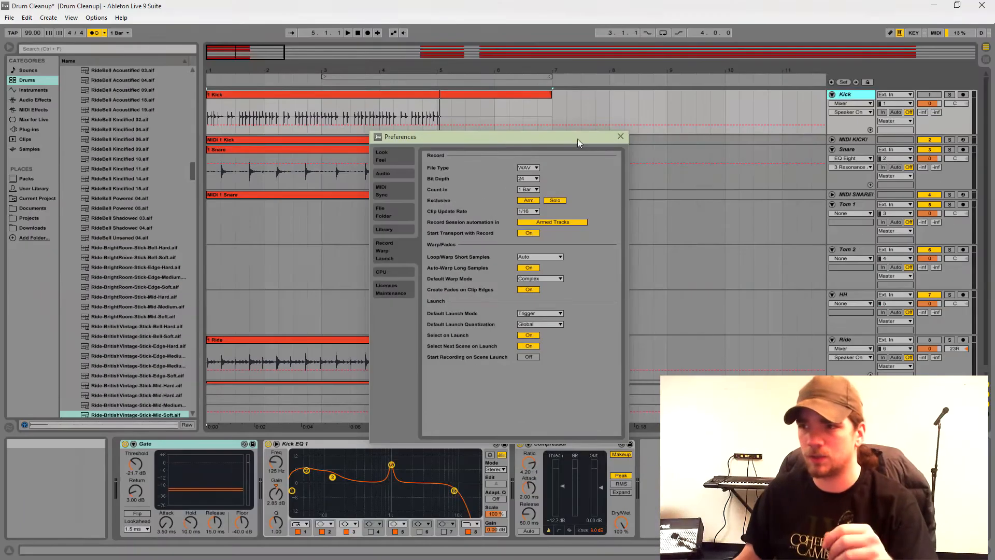
click(577, 138)
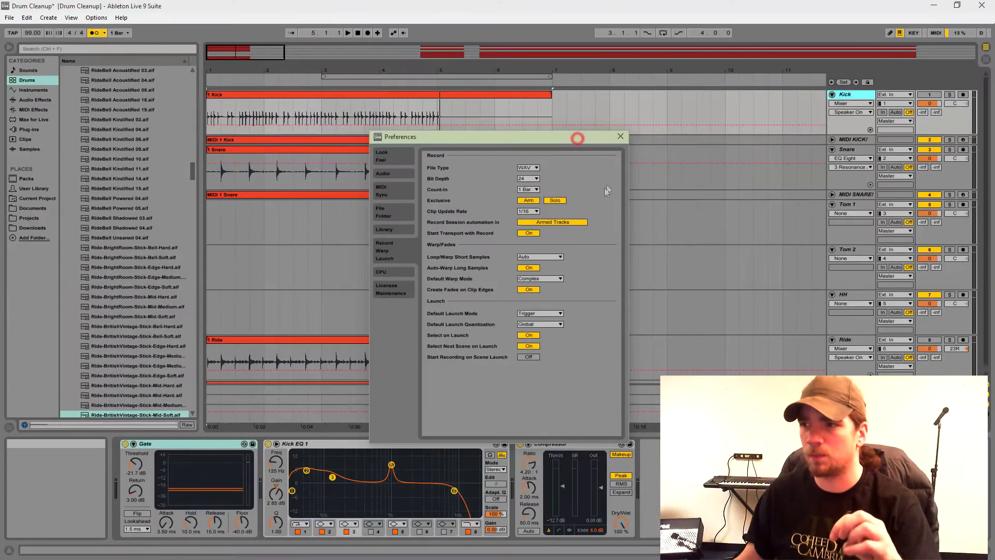
click(621, 137)
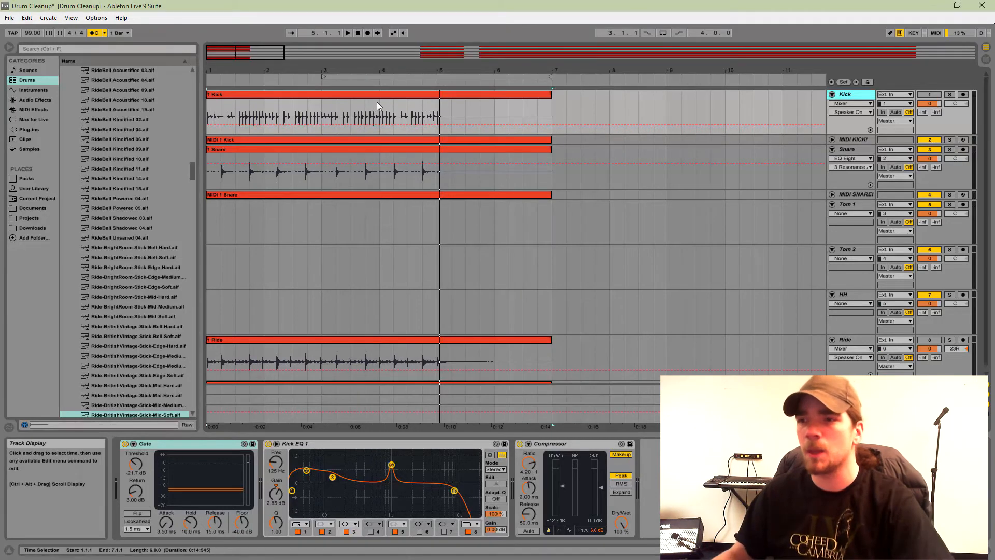
Activate and solo the original Kick audio track and play back its recorded clip.
click(303, 98)
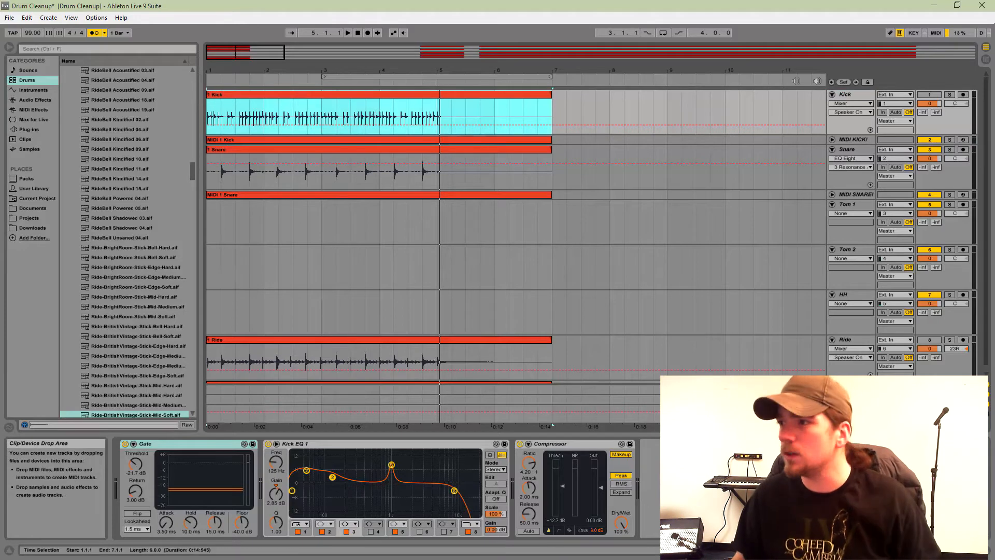
click(931, 95)
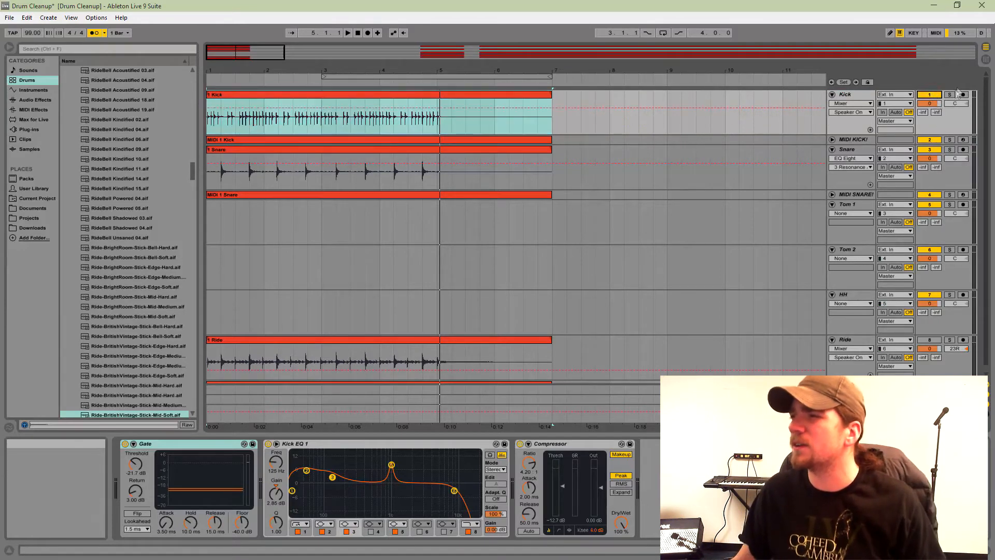
click(949, 94)
click(314, 98)
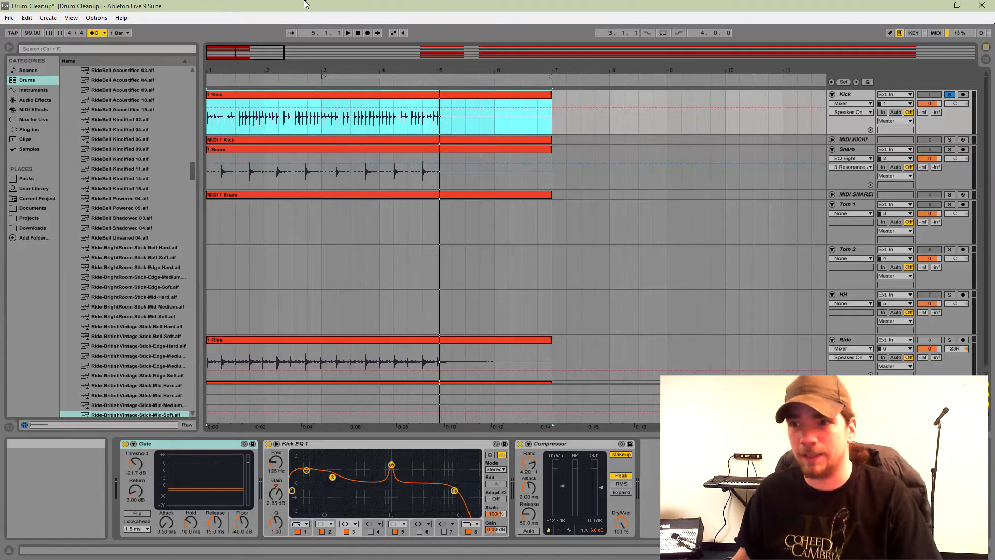
key(space)
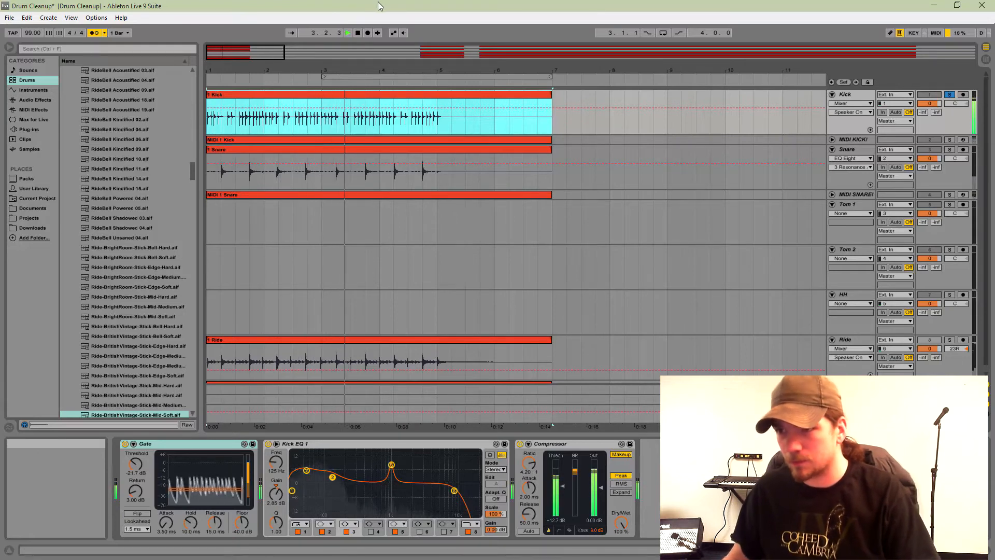
key(space)
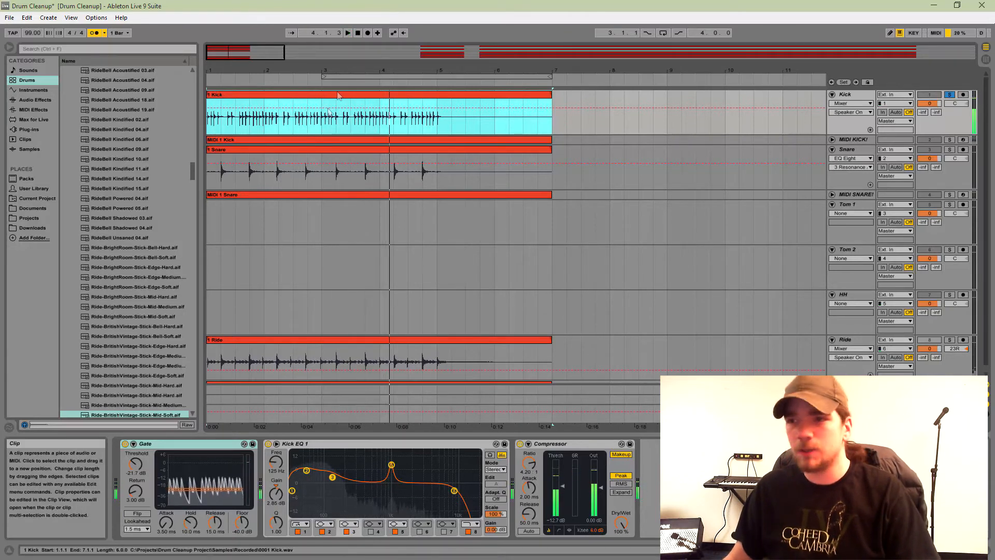
Open the 1 Kick clip in the sample editor, showing the first four bars of its waveform.
double_click(278, 95)
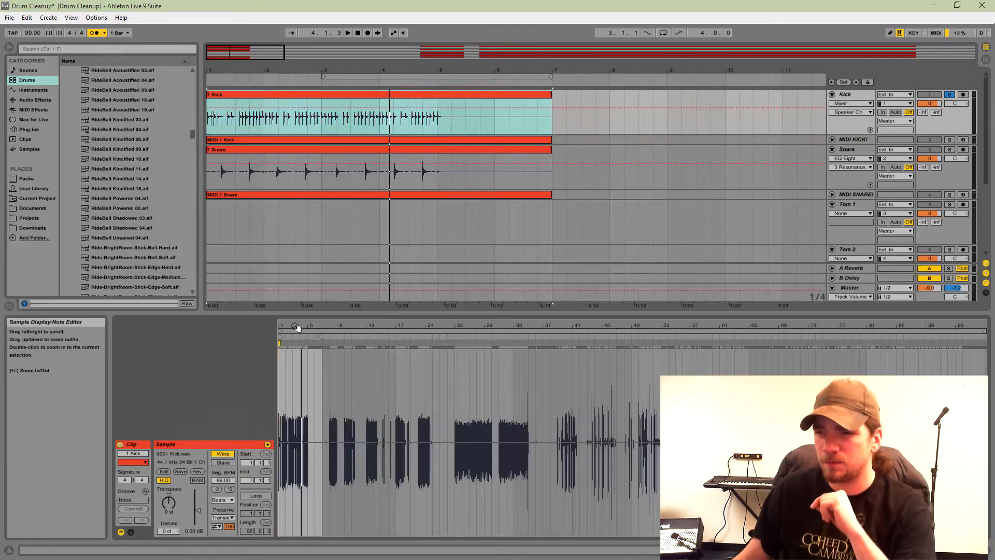
drag(295, 326, 542, 396)
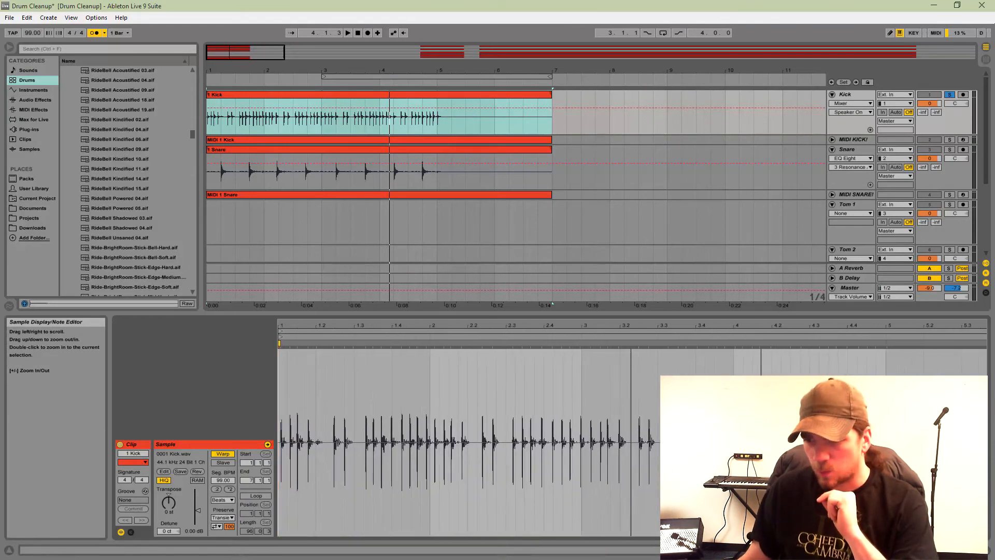
drag(631, 336, 637, 336)
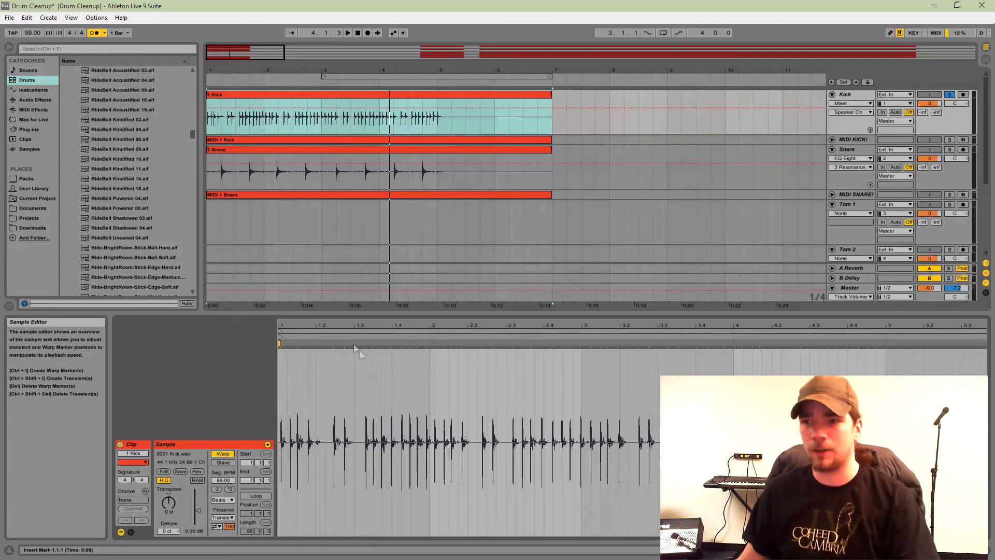
Try to shift a kick transient near 1.3 in the sample editor and undo the change.
drag(367, 345, 371, 343)
key(ctrl+z)
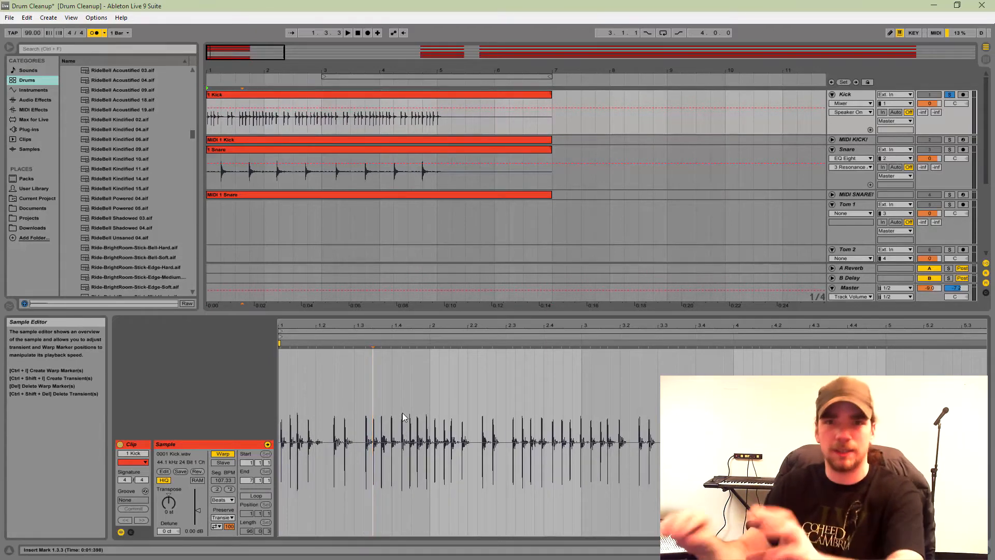
click(420, 392)
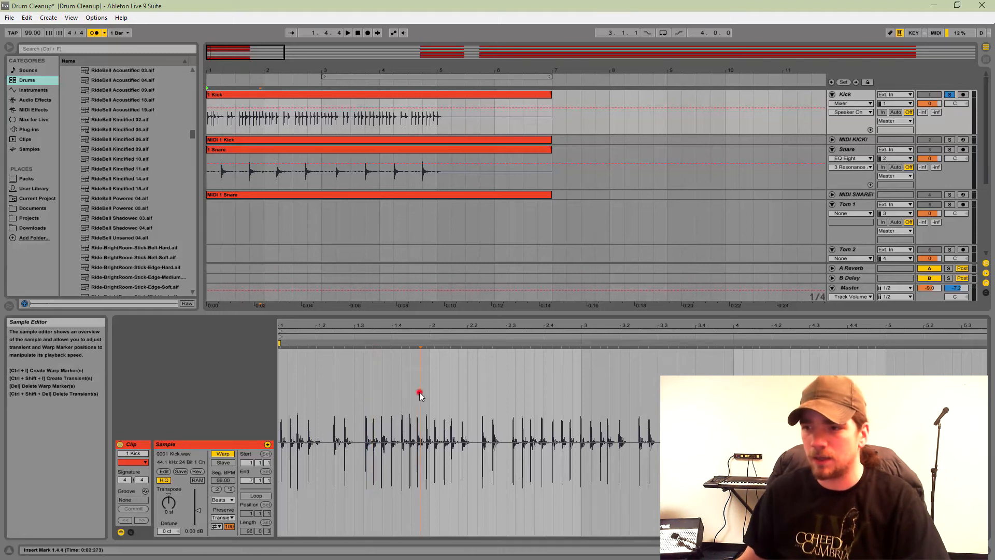
click(601, 392)
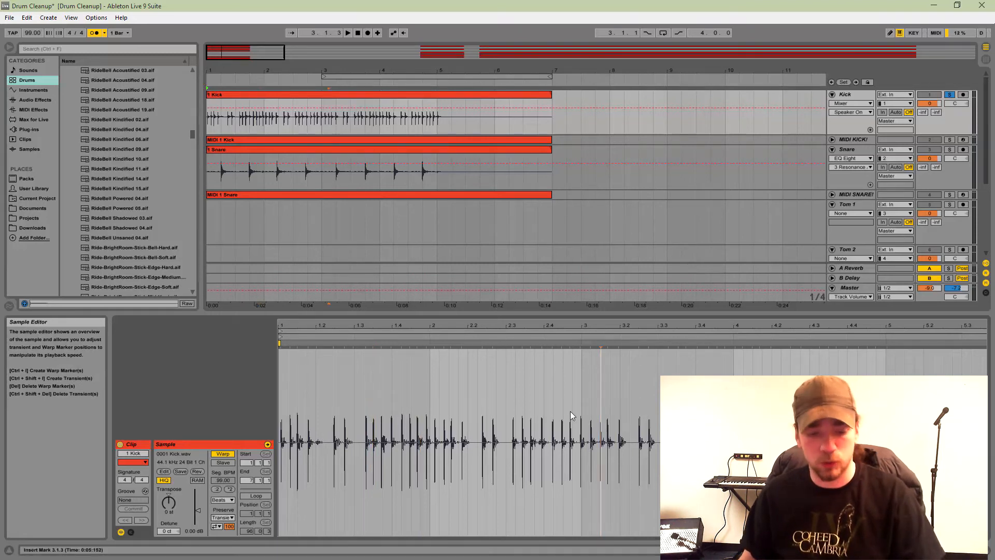
Insert warp markers at all transients of the 1 Kick clip and set its warp mode to Complex.
key(ctrl+a)
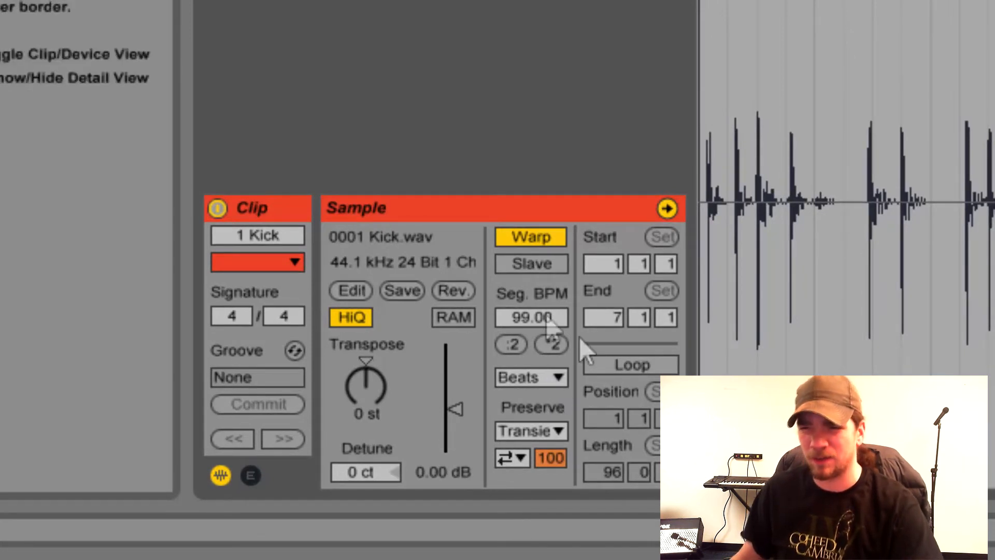
click(558, 379)
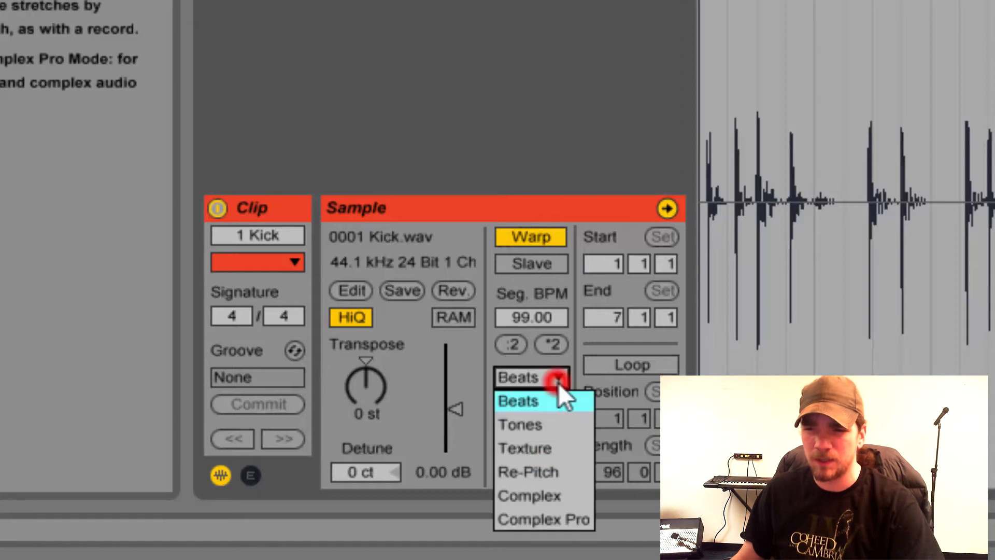
click(544, 502)
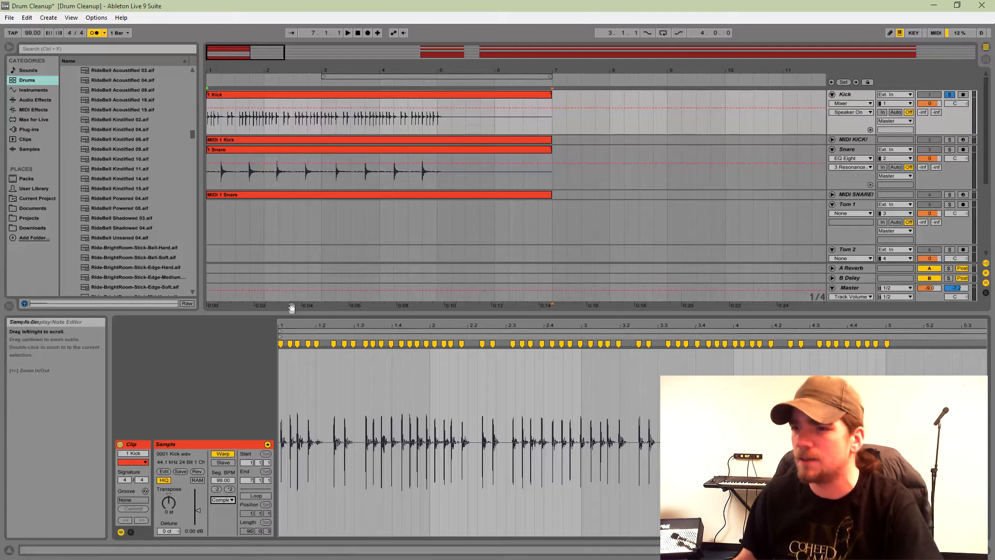
Align the first kick hit with the start of bar 1 by moving its warp marker.
mouse_move(292, 326)
mouse_down()
mouse_move(322, 346)
mouse_move(304, 345)
mouse_move(354, 345)
mouse_move(311, 344)
mouse_up()
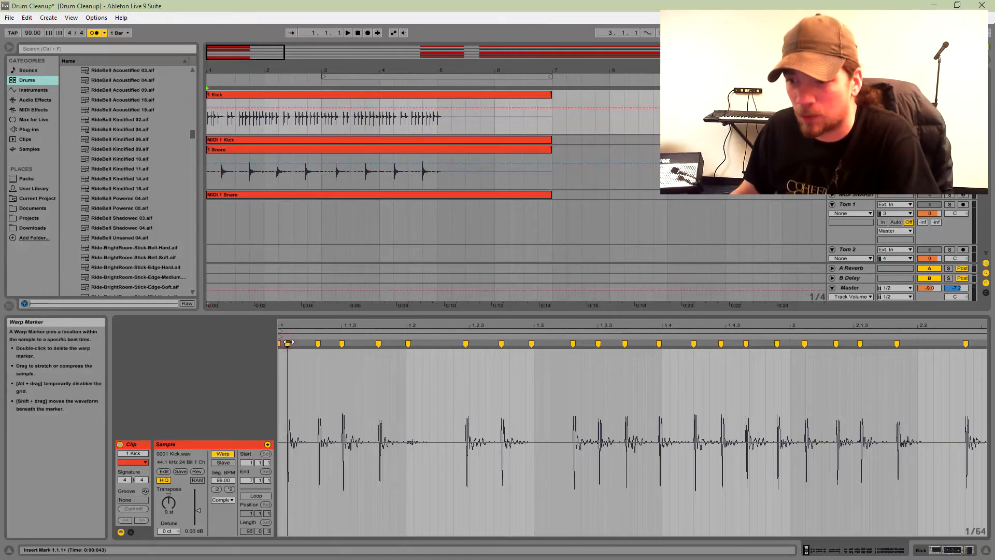
drag(279, 342, 275, 343)
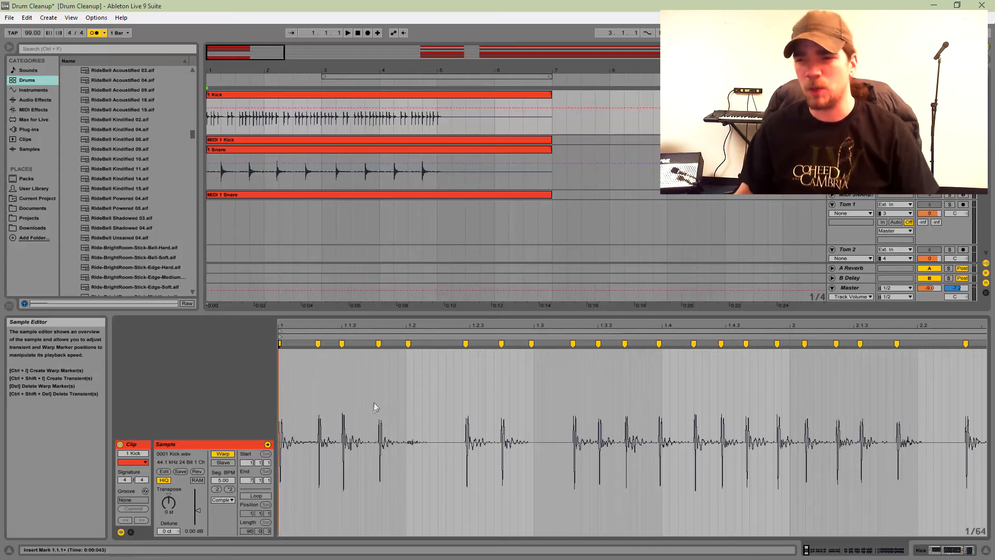
click(377, 420)
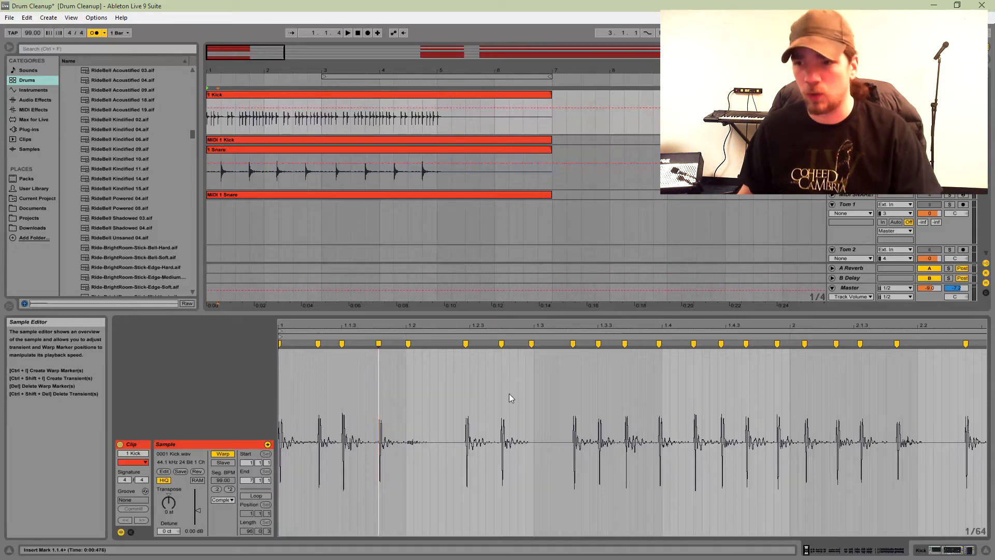
key(ctrl+a)
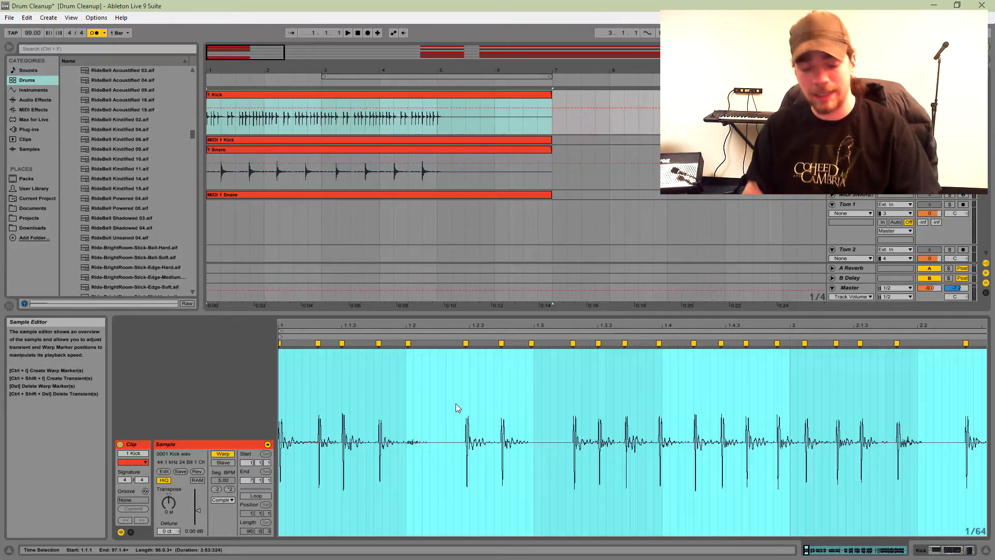
key(ctrl+shift+u)
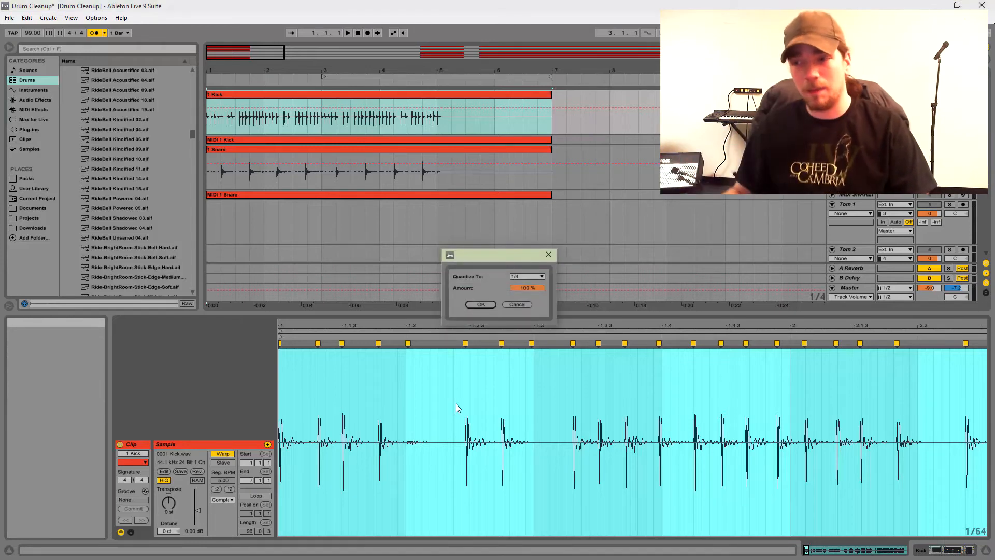
click(531, 280)
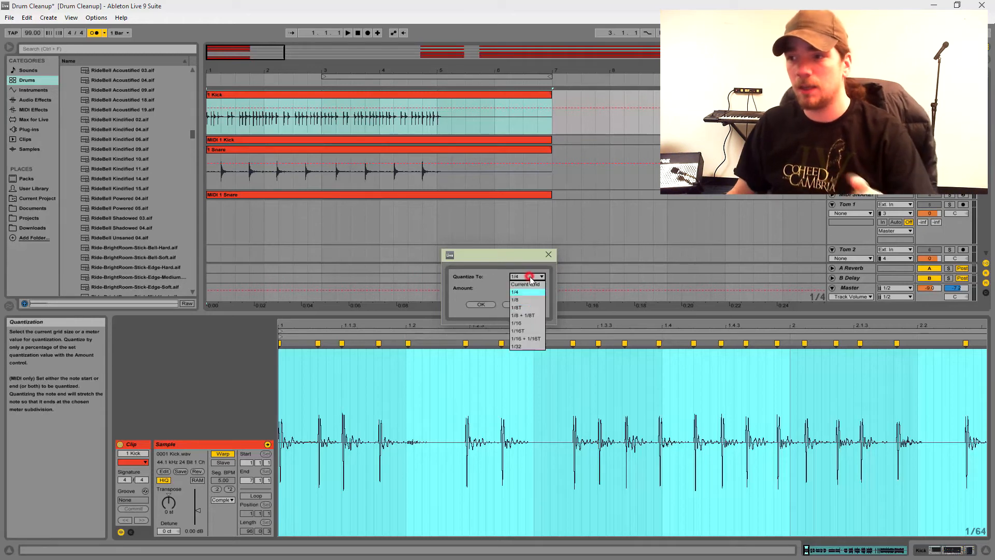
click(525, 324)
drag(524, 287, 524, 292)
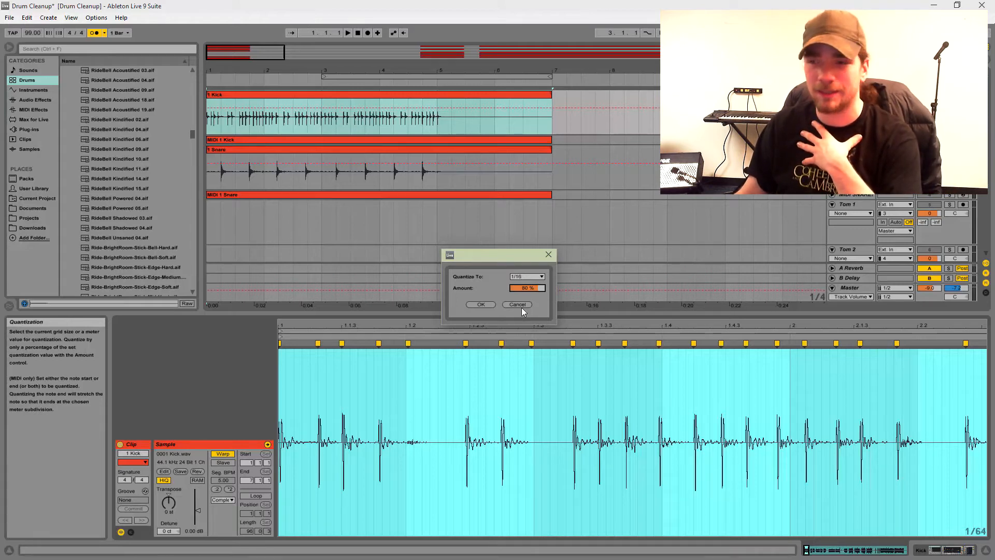
click(520, 305)
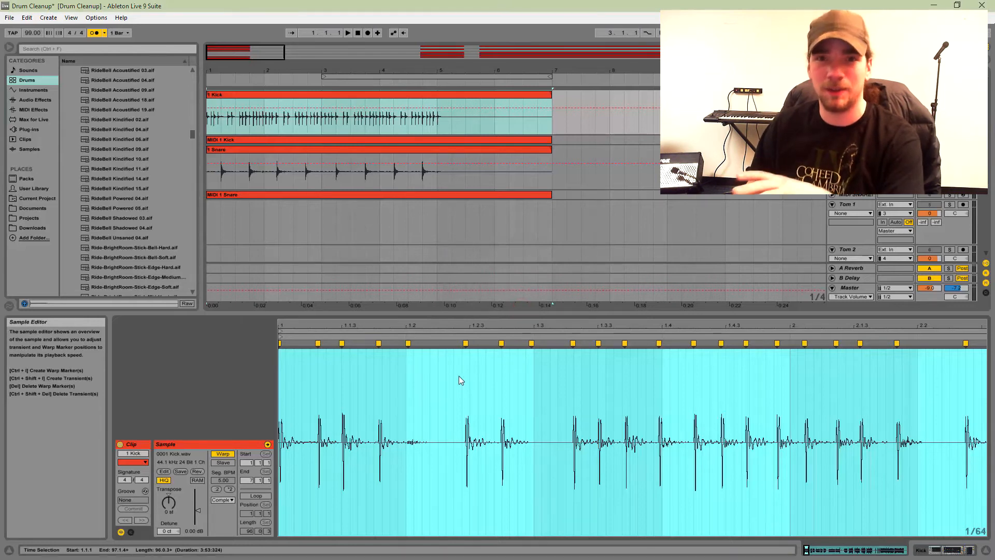
Set the sample editor of the 1 Kick clip to a fixed 1/16 grid.
click(433, 381)
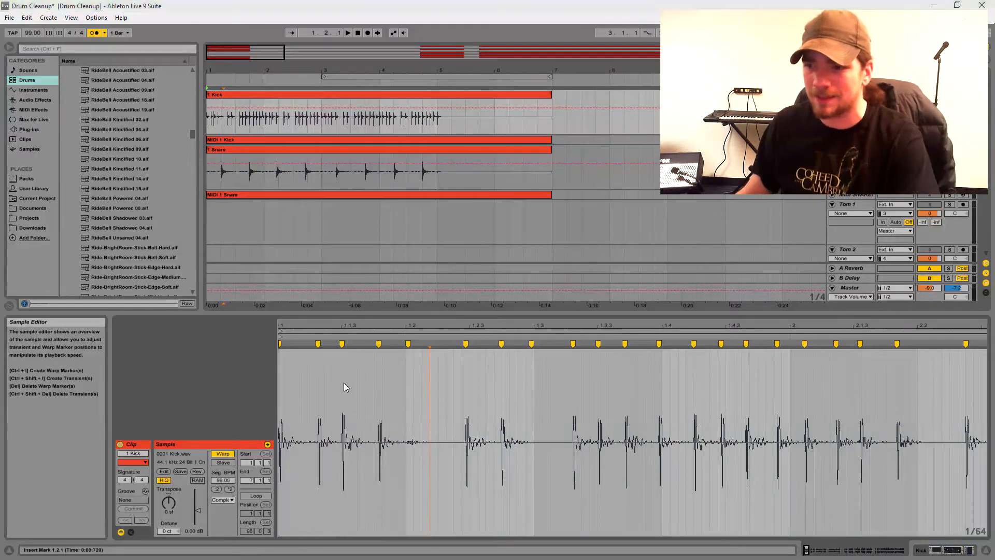
right_click(344, 383)
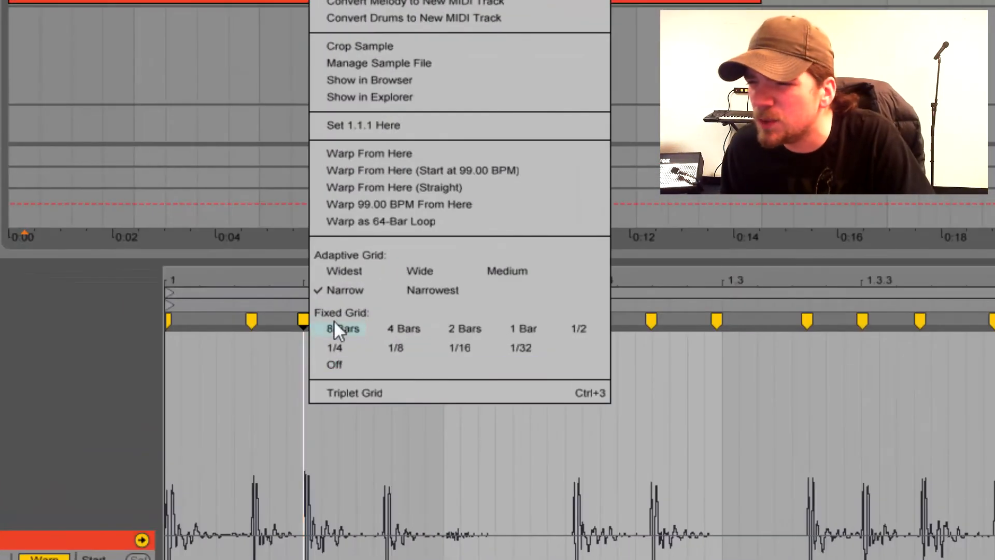
click(460, 348)
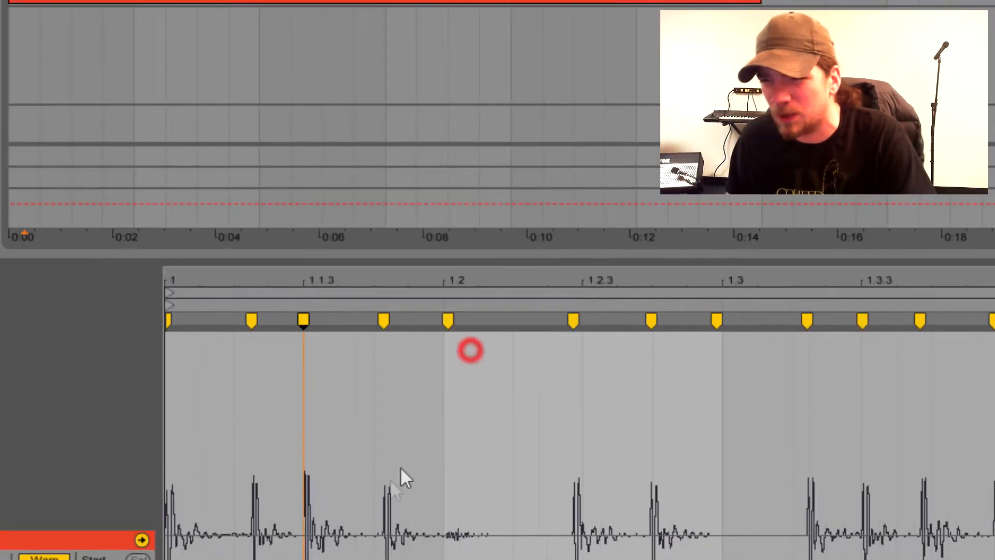
Snap the kick hits in the first two beats of bar 1 to the 1/16 grid by moving their warp markers.
drag(253, 320, 235, 320)
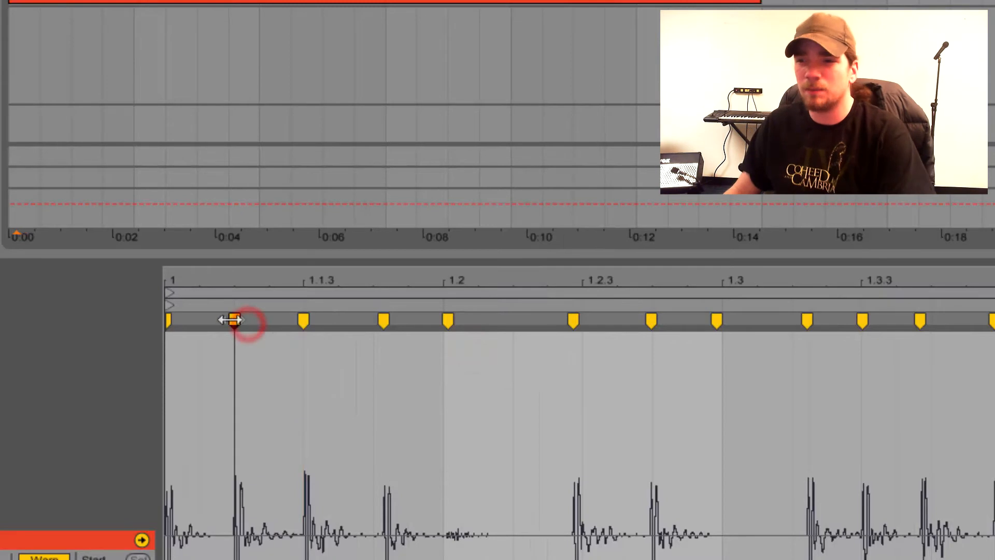
click(386, 320)
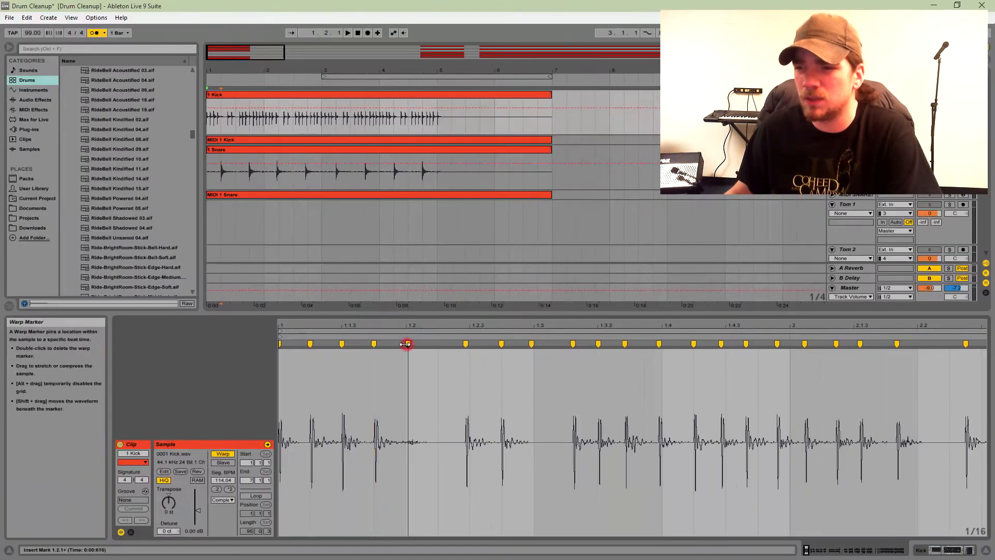
drag(465, 344, 470, 345)
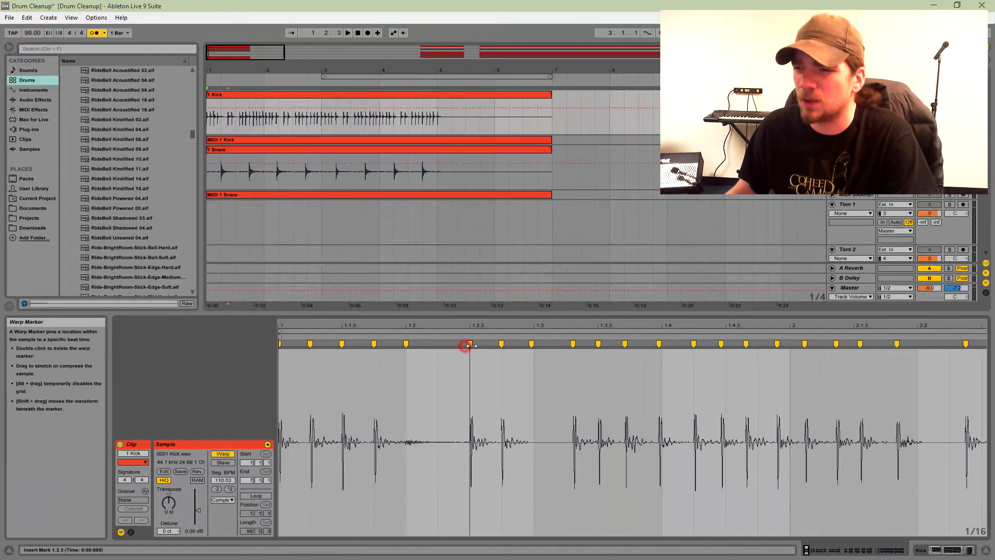
click(502, 343)
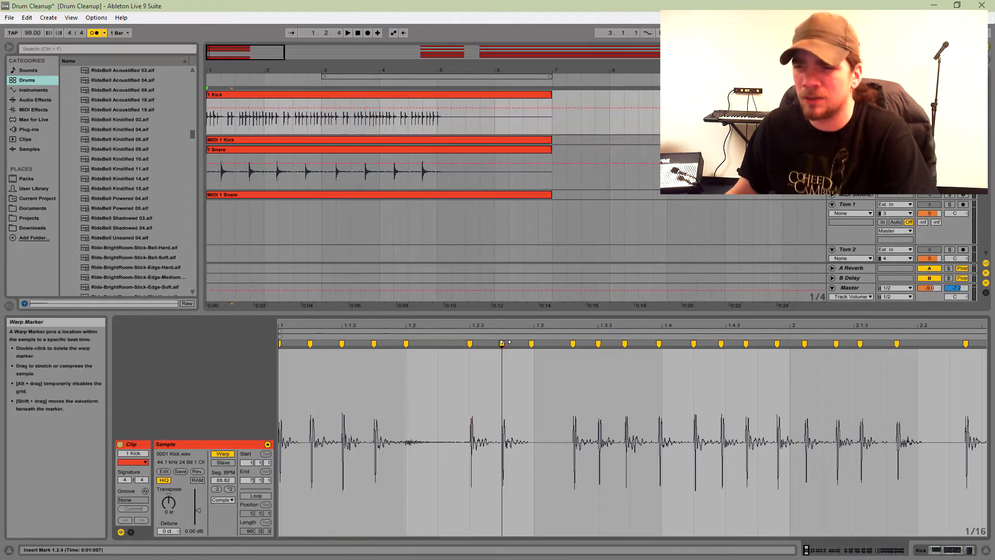
Align the kick warp markers from 1.3.2 through 2.2.1 with their nearest sixteenth-note grid lines.
click(573, 344)
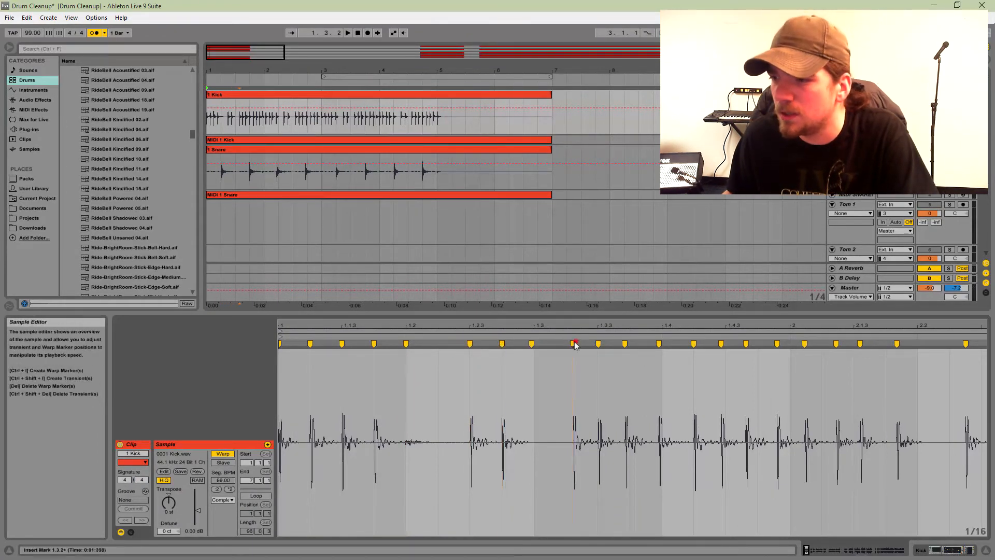
drag(576, 344, 564, 343)
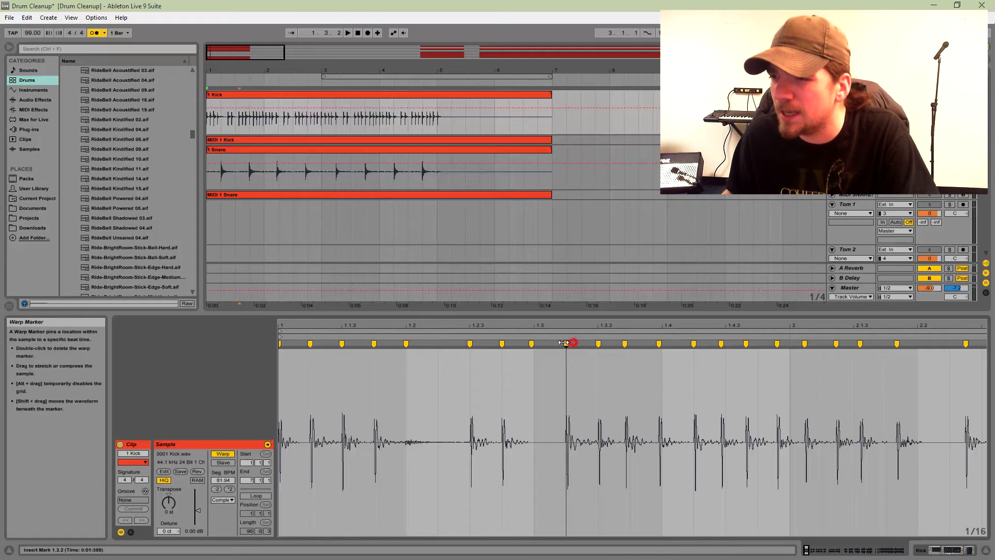
click(598, 344)
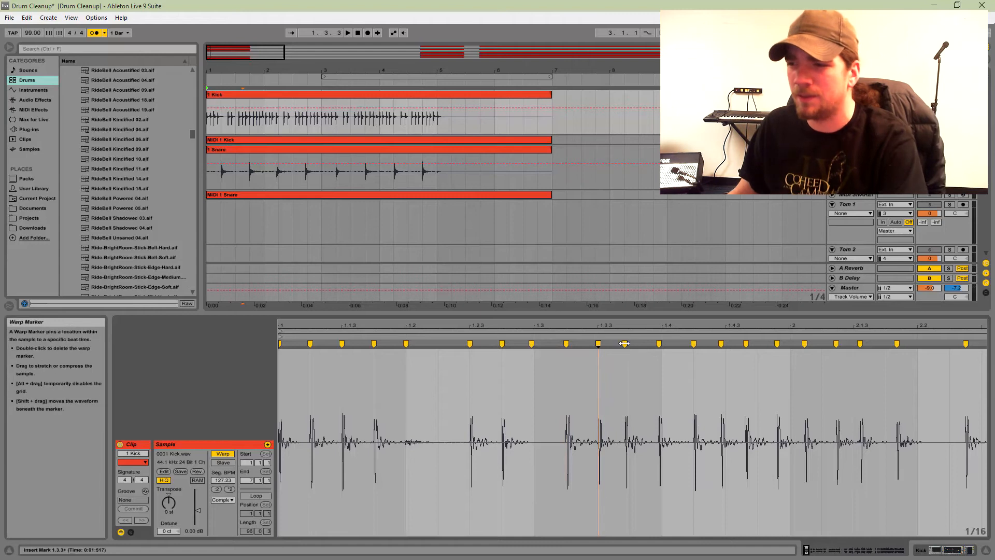
mouse_move(625, 343)
mouse_down()
mouse_move(751, 342)
mouse_move(547, 325)
mouse_move(322, 326)
mouse_move(328, 341)
mouse_move(393, 343)
mouse_up()
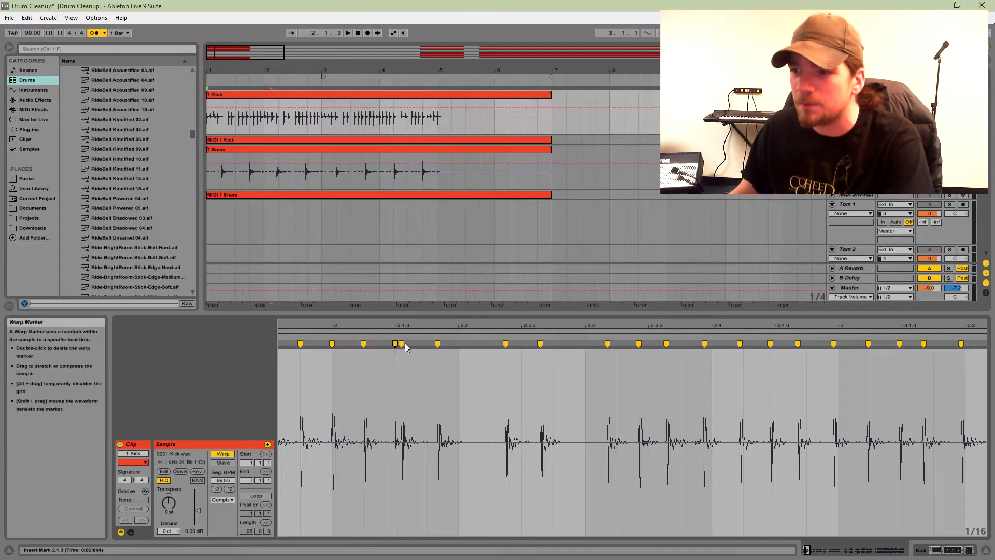
click(401, 343)
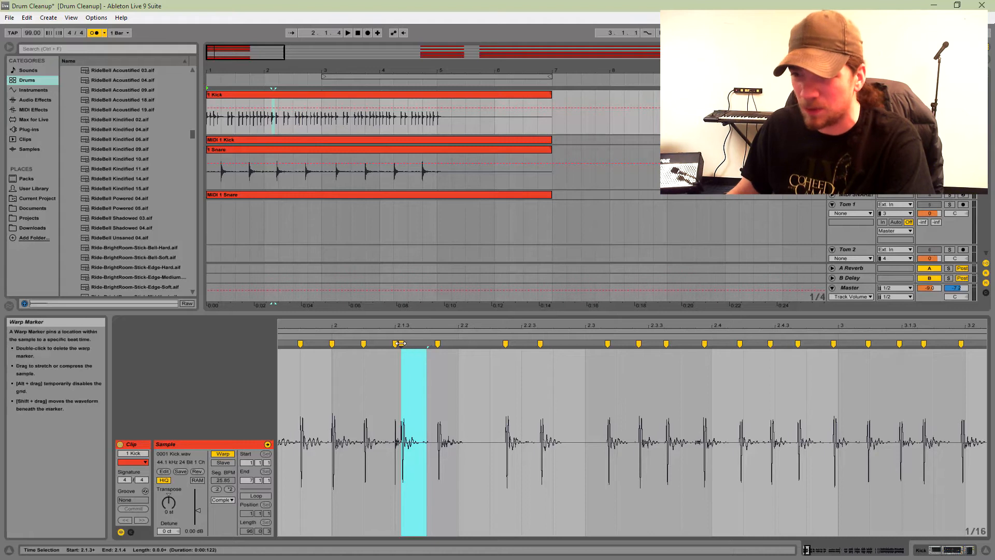
drag(401, 343, 458, 343)
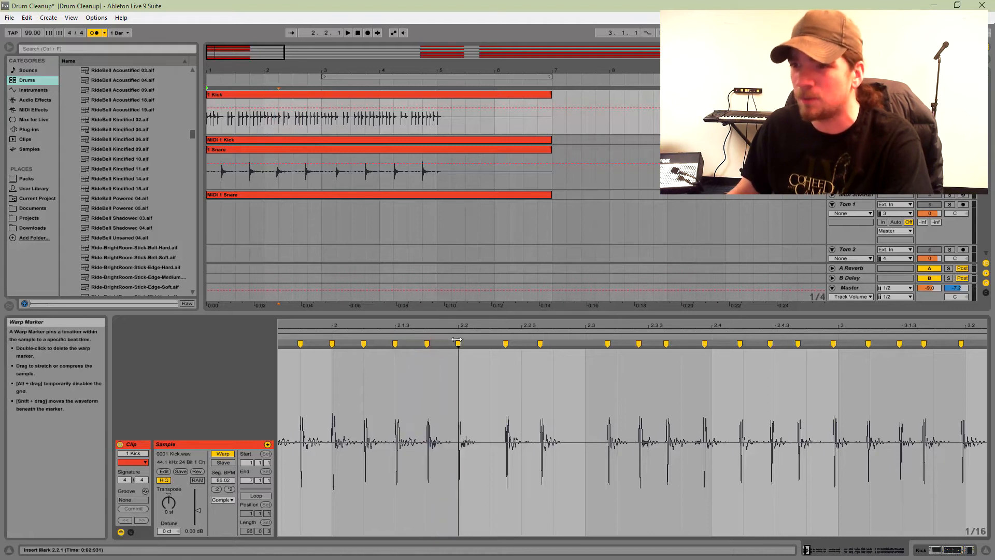
Play the arrangement from the start of the 1 Kick clip to check the timing of the warped hits.
click(292, 102)
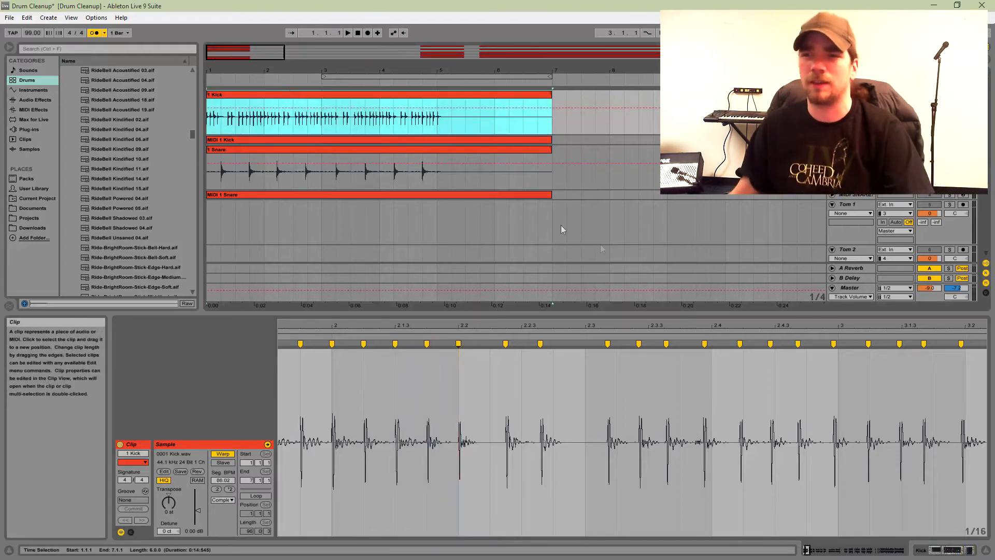
key(space)
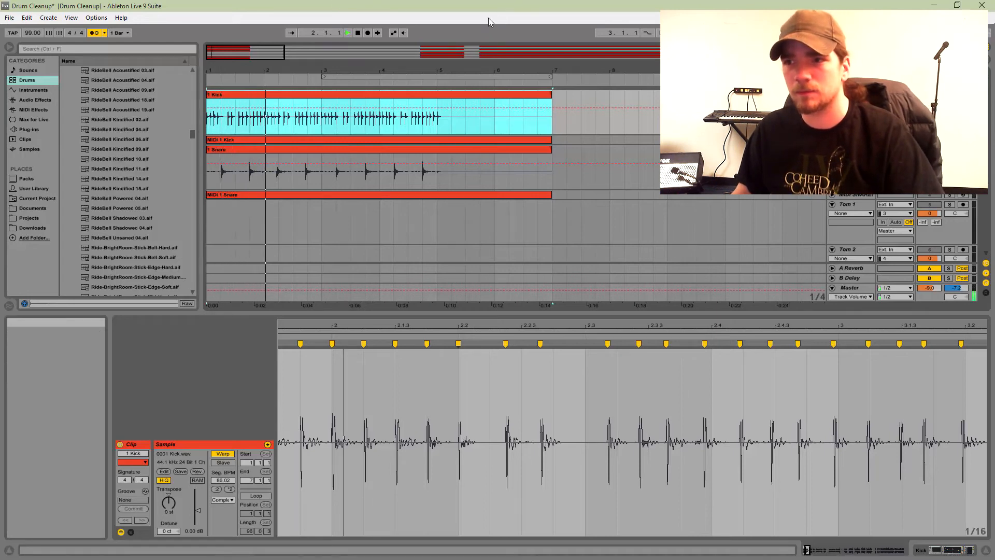
key(space)
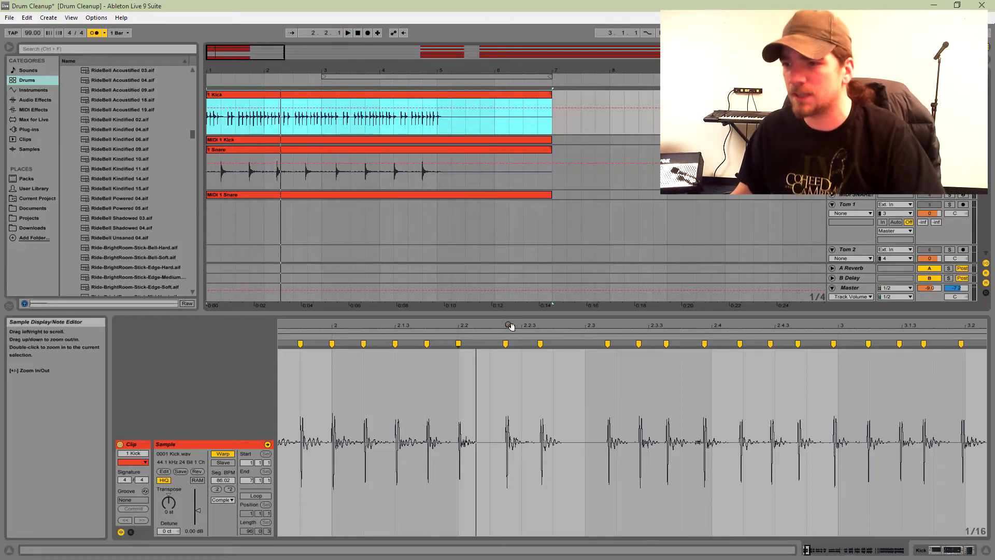
Align the kick warp markers from 2.2.3 through 3.4.3 with the 1/16 grid.
mouse_move(511, 326)
mouse_down()
mouse_move(509, 344)
mouse_move(815, 343)
mouse_up()
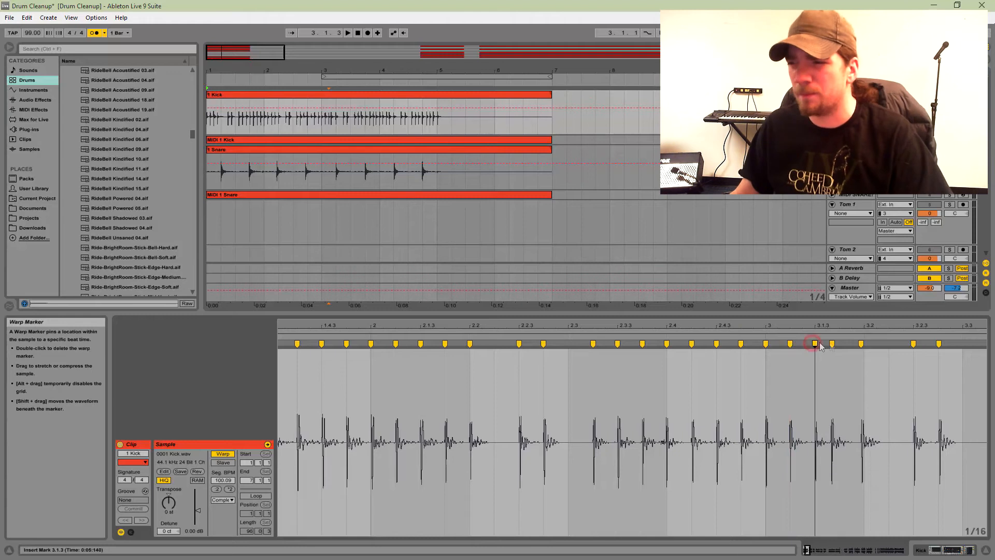
click(830, 338)
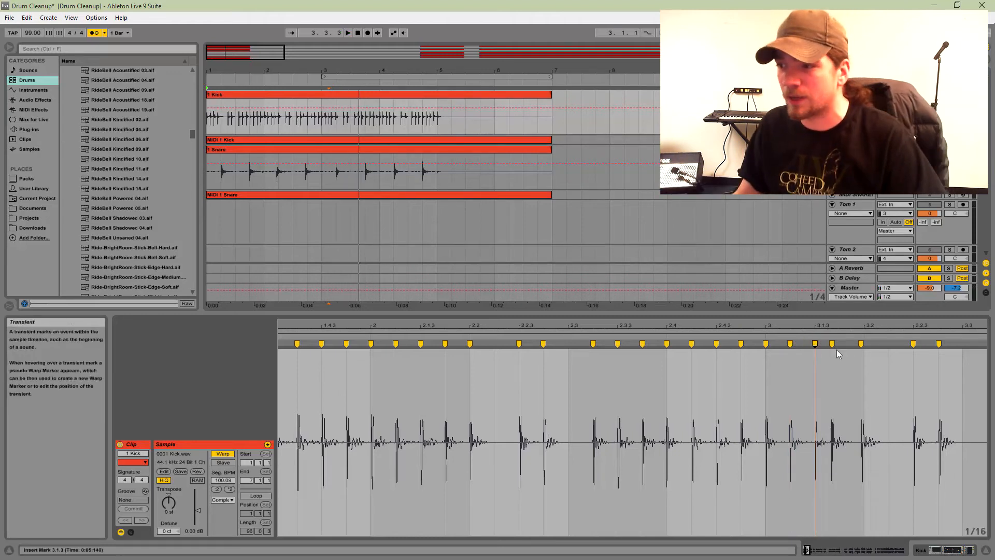
mouse_move(832, 343)
mouse_down()
mouse_move(768, 327)
mouse_move(495, 334)
mouse_move(495, 366)
mouse_move(527, 343)
mouse_up()
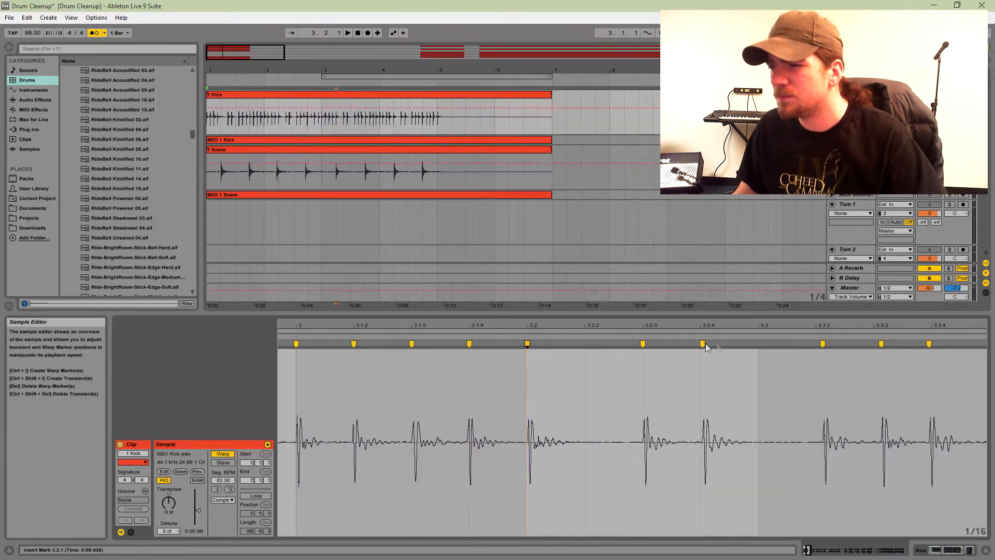
drag(823, 344, 816, 344)
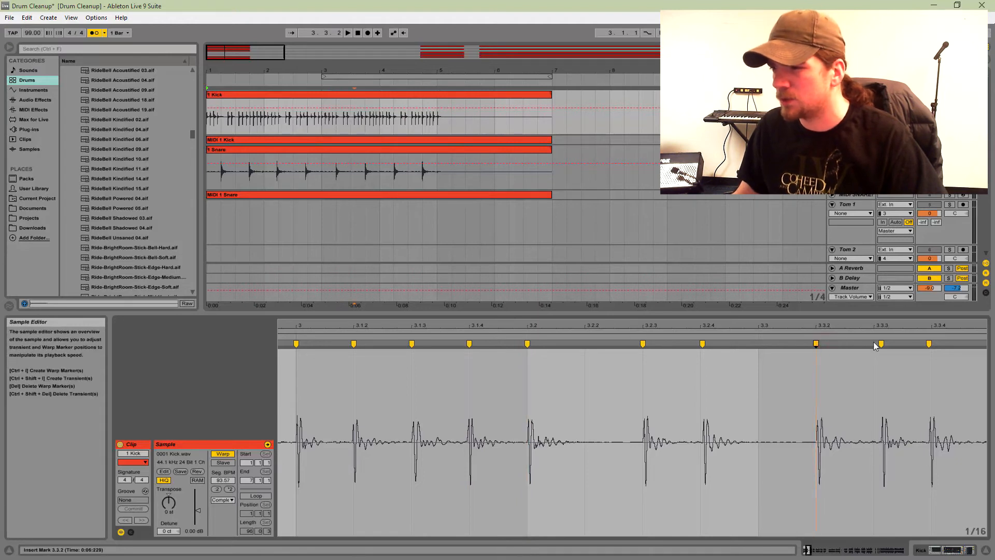
drag(881, 343, 873, 343)
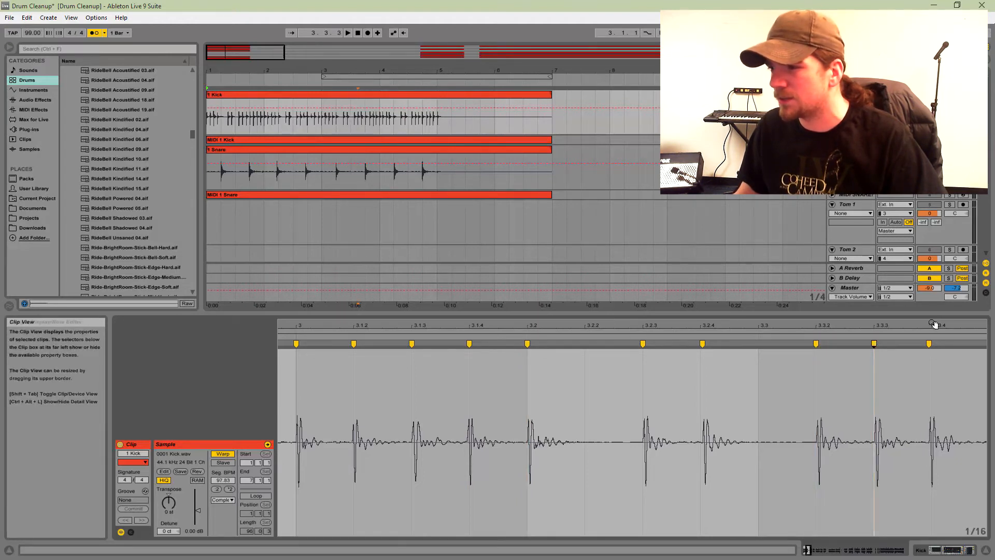
mouse_move(931, 331)
mouse_down()
mouse_move(931, 323)
mouse_move(467, 332)
mouse_move(477, 342)
mouse_move(387, 364)
mouse_up()
drag(441, 344, 497, 344)
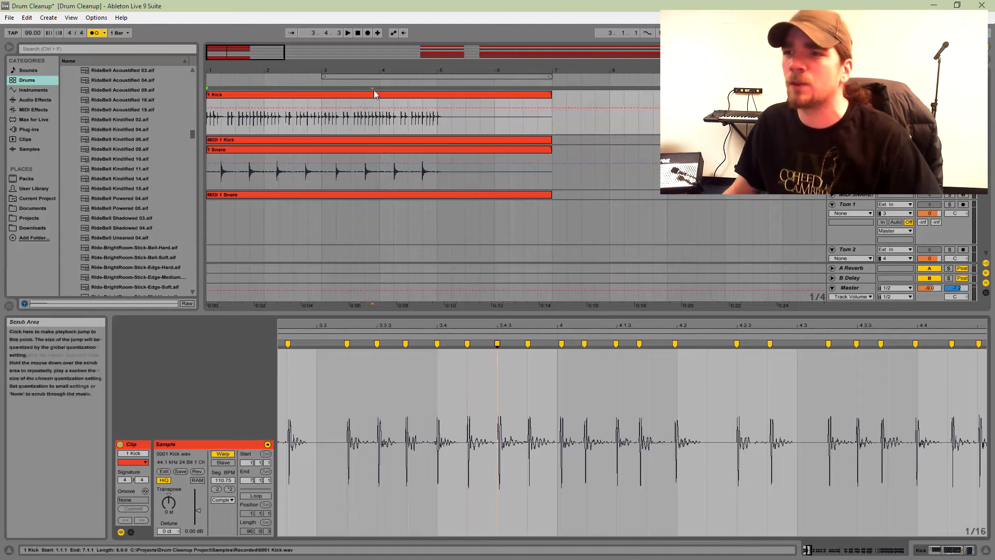
Play the arrangement from 3.2.1 to check the timing of the kick hits in bar 3.
click(340, 105)
key(space)
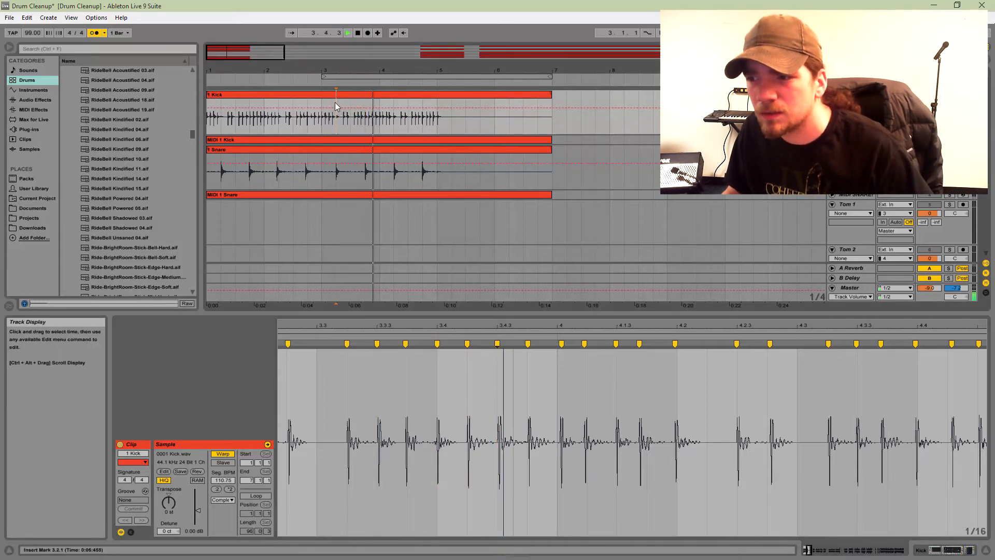
key(space)
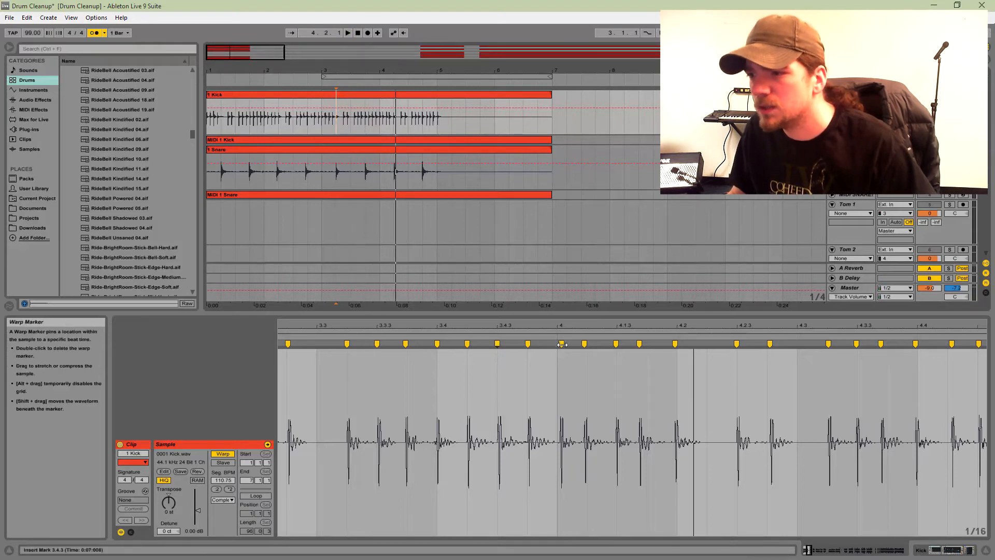
Align the kick warp markers from 4.1.1 through 5.1.1 with the 1/16 grid.
click(559, 344)
click(585, 344)
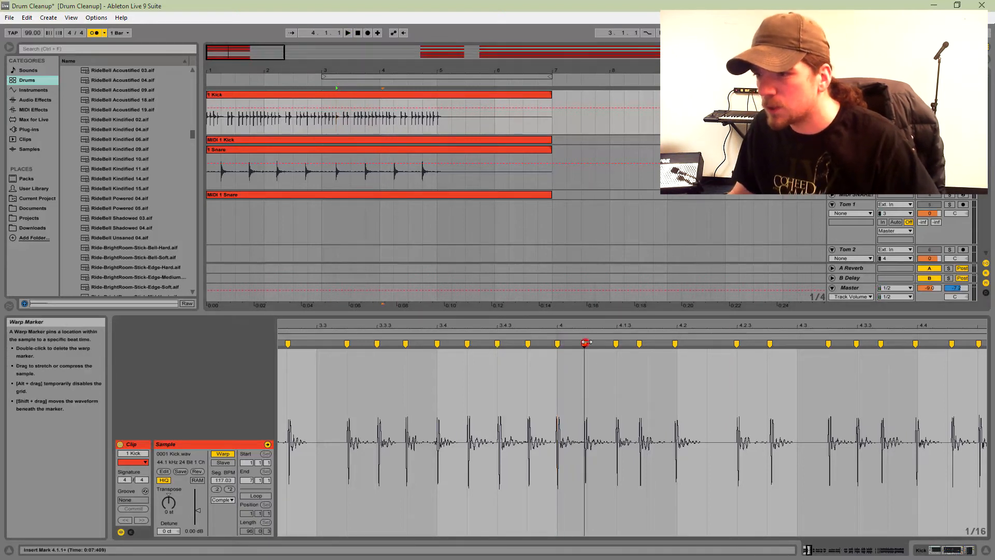
click(615, 343)
drag(639, 344, 677, 344)
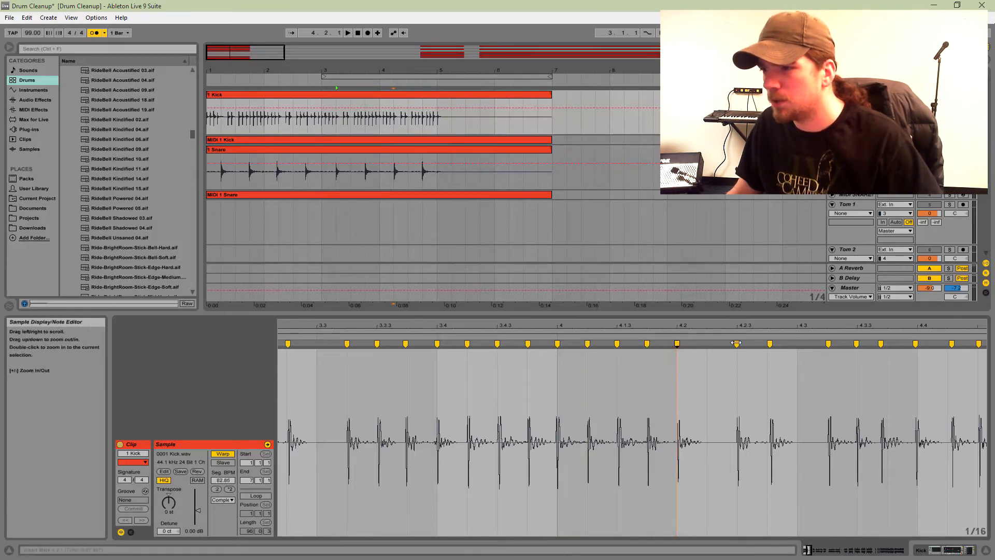
drag(770, 344, 767, 343)
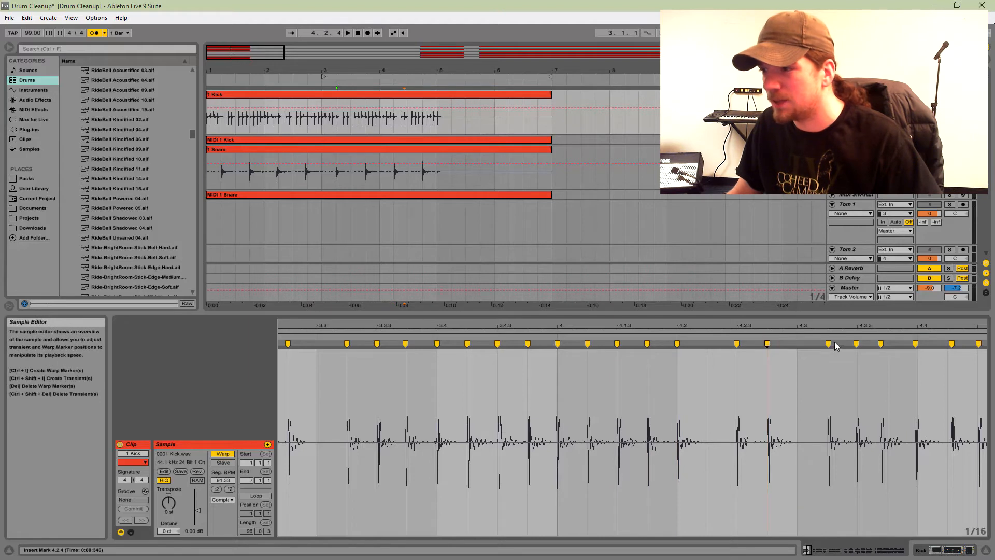
mouse_move(838, 319)
mouse_down()
mouse_move(518, 336)
mouse_move(699, 345)
mouse_up()
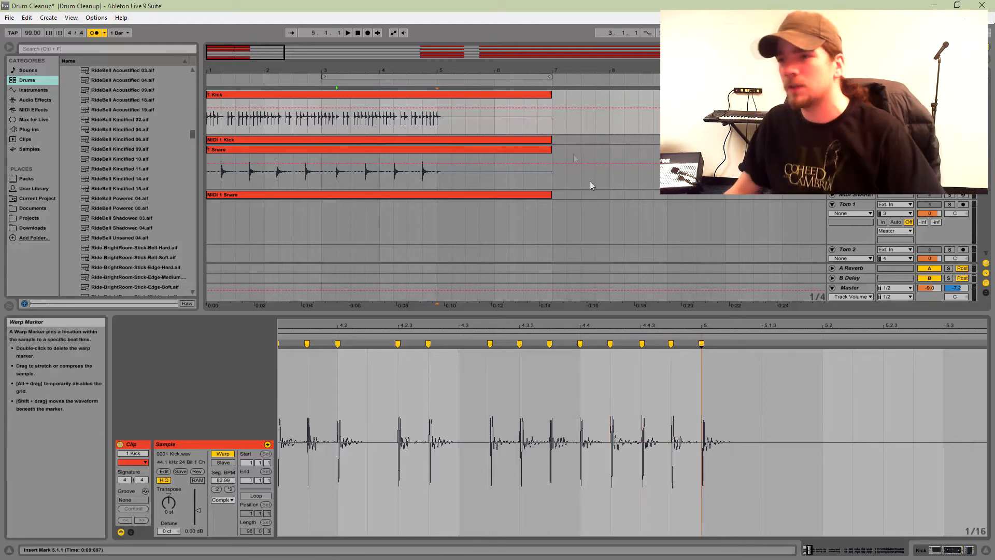
Play back from 4.3.1 and again from the start of the 1 Kick clip to check the warped performance.
click(405, 101)
key(space)
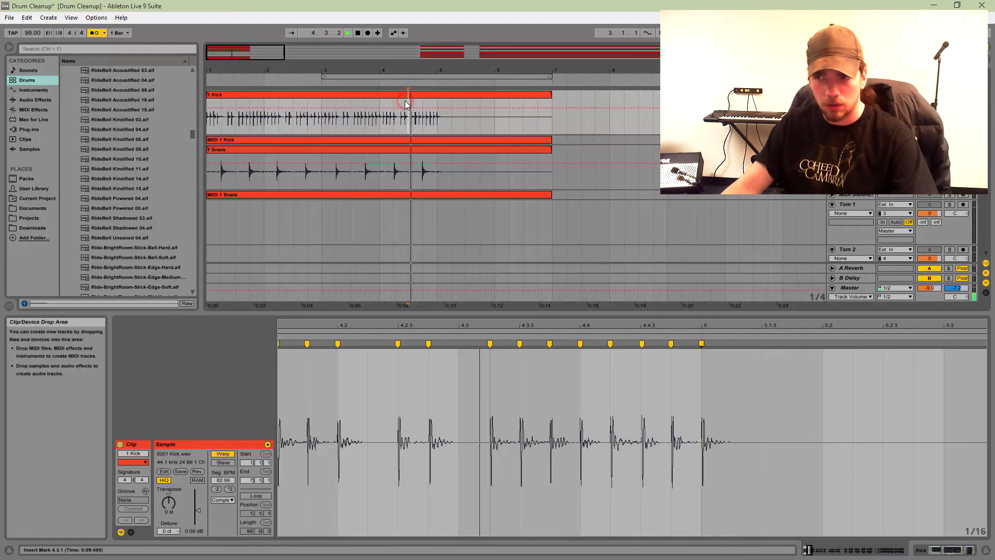
key(space)
click(388, 94)
key(space)
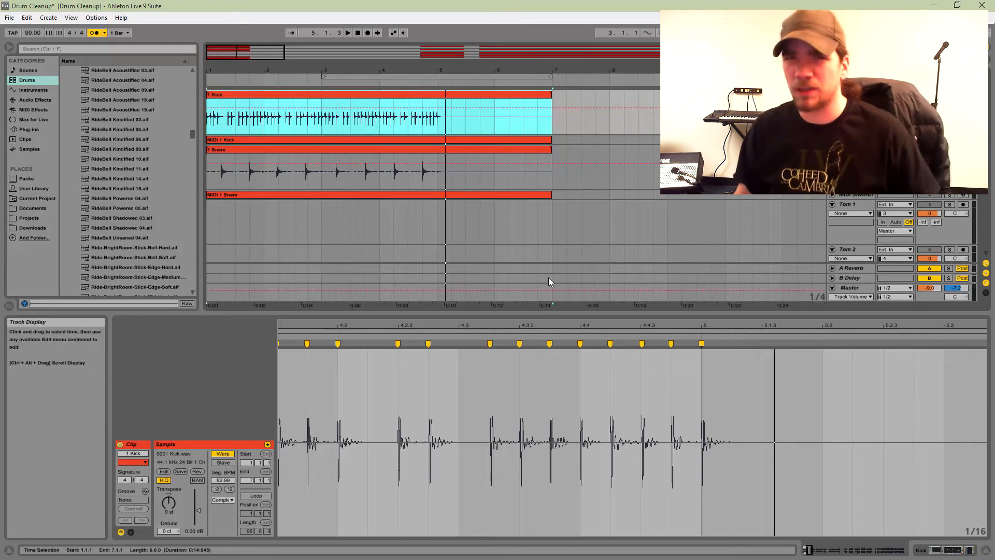
Open the 1 Snare clip in the sample editor, showing the first four bars of its waveform.
click(330, 150)
key(space)
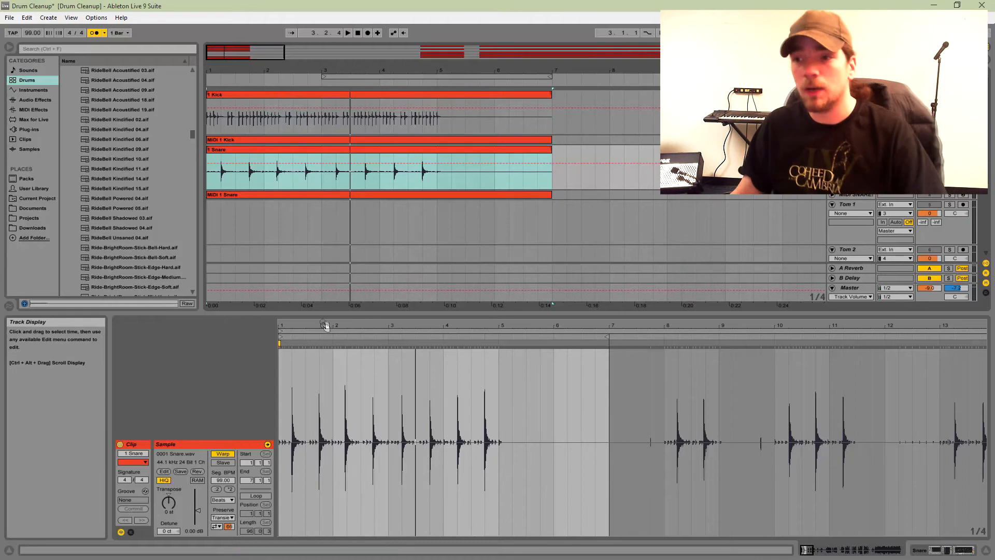
drag(319, 323, 318, 352)
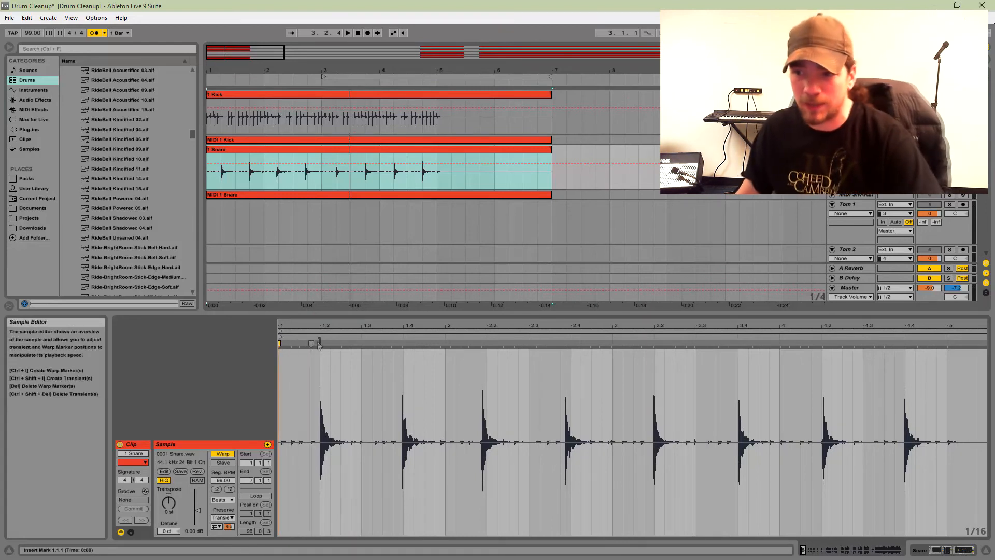
click(364, 400)
key(ctrl+a)
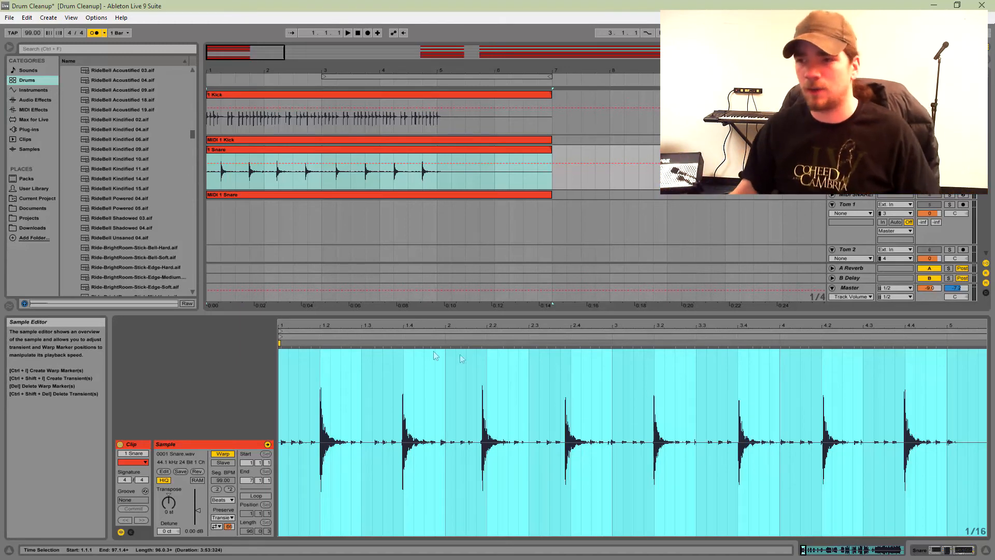
click(413, 395)
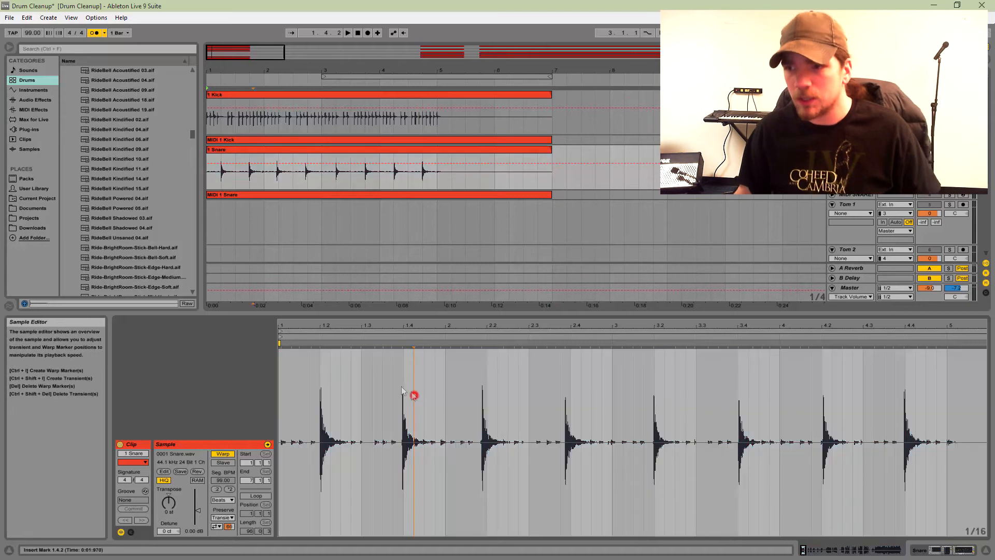
Add a warp marker at each of the eight snare hit transients in the first four bars of the 1 Snare clip.
double_click(321, 342)
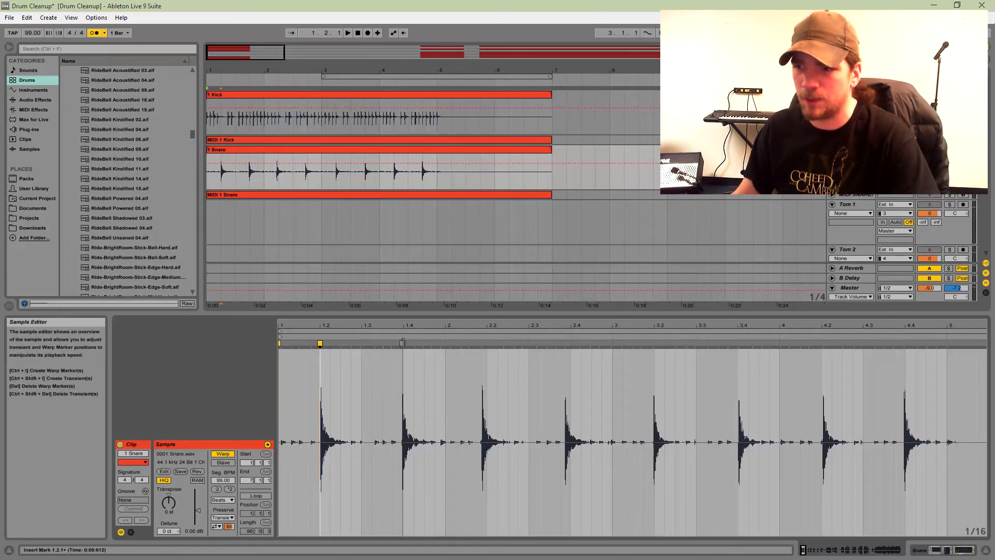
double_click(403, 342)
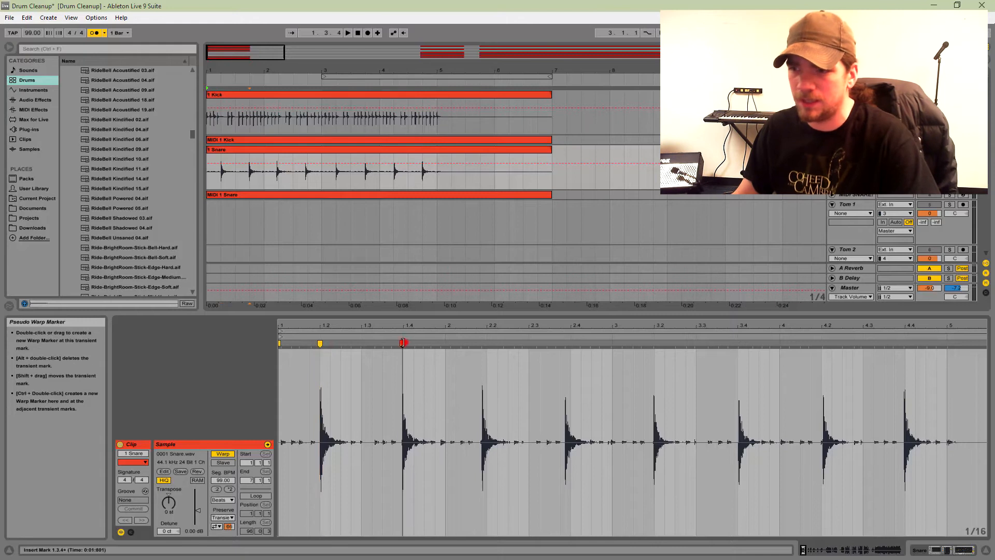
double_click(481, 343)
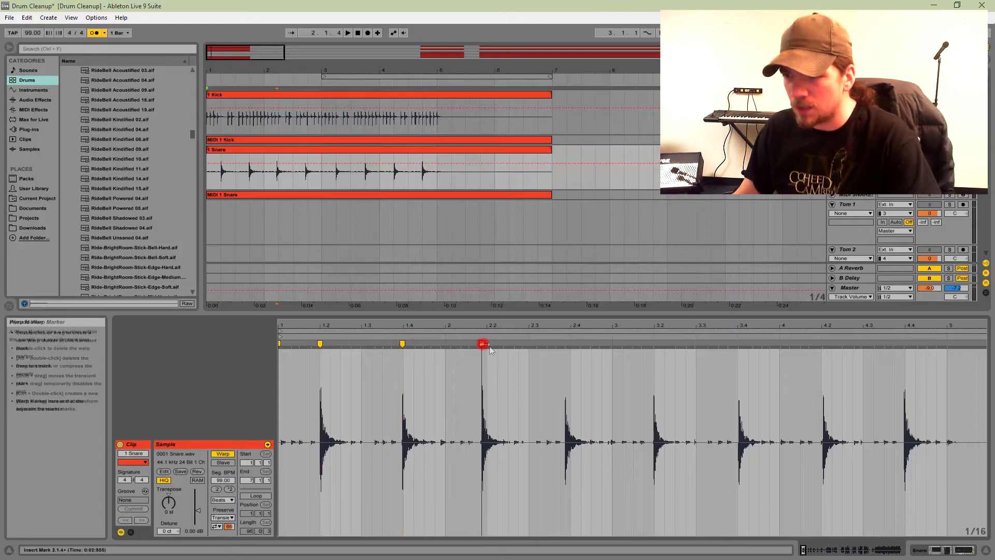
double_click(565, 343)
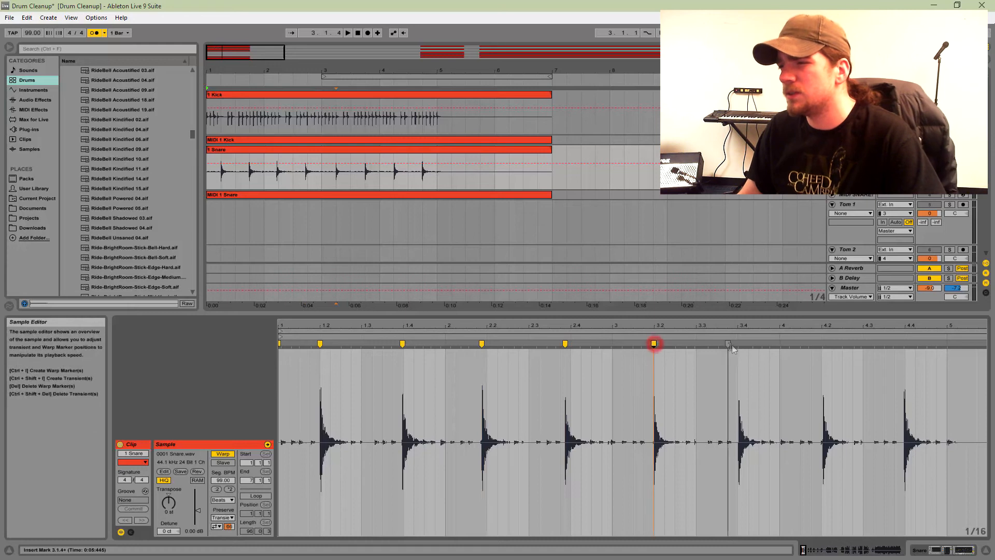
double_click(654, 343)
double_click(738, 343)
double_click(822, 343)
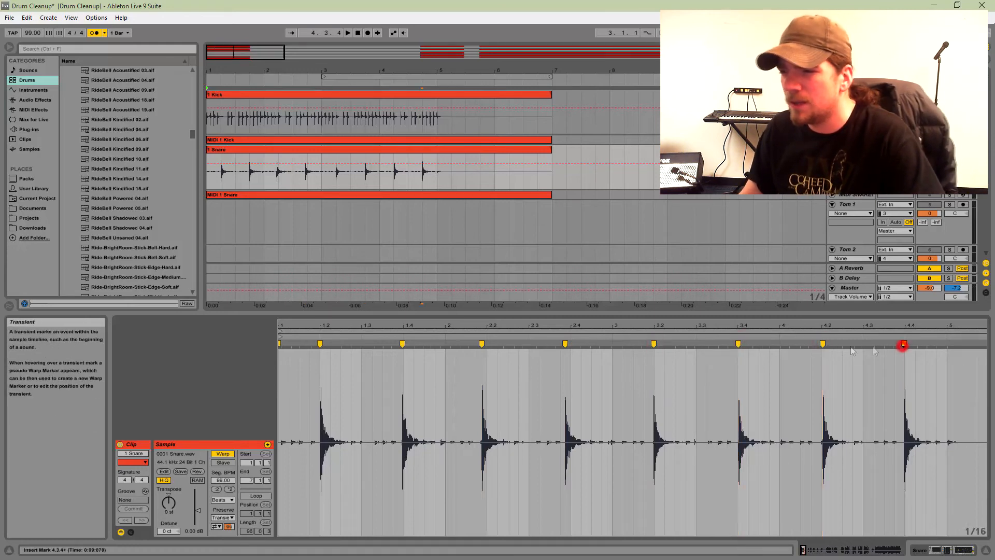
double_click(903, 344)
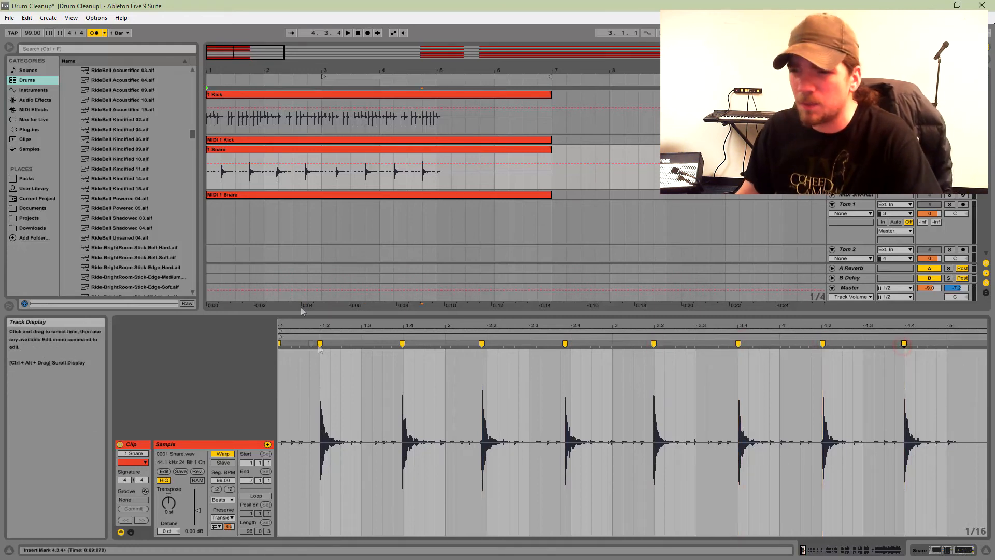
Align the eight snare warp markers with beats 2 and 4 of each bar, from 1.2.1 through 4.4.1.
click(319, 344)
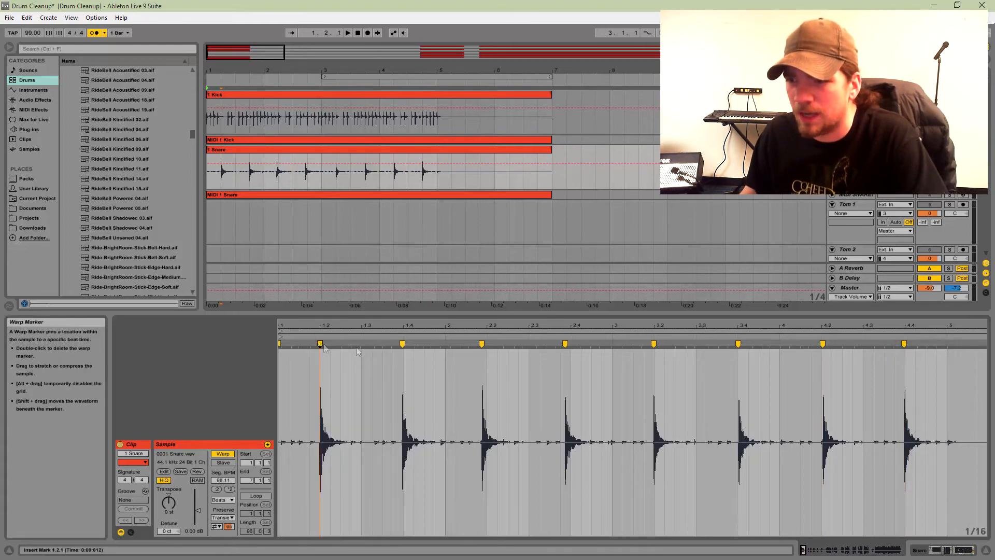
click(402, 344)
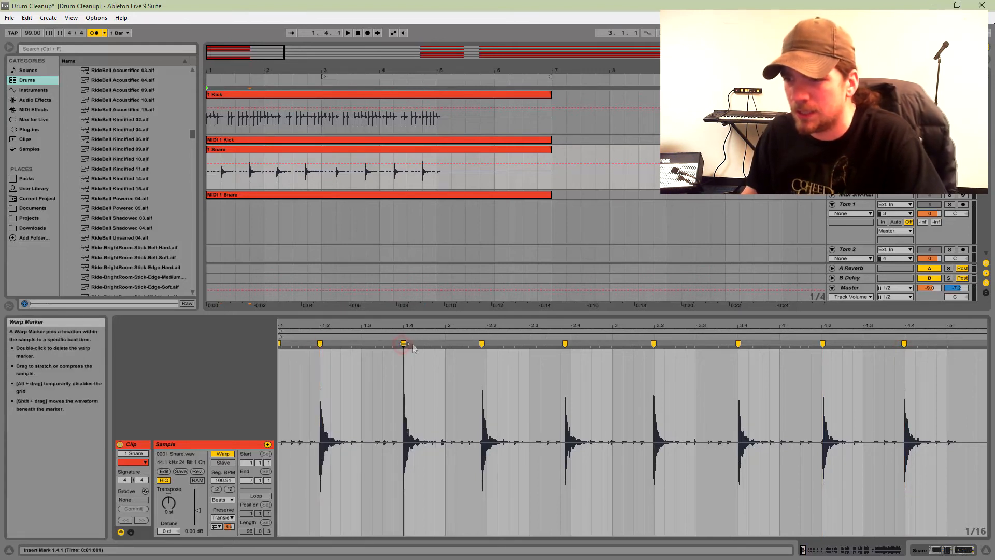
drag(481, 344, 486, 344)
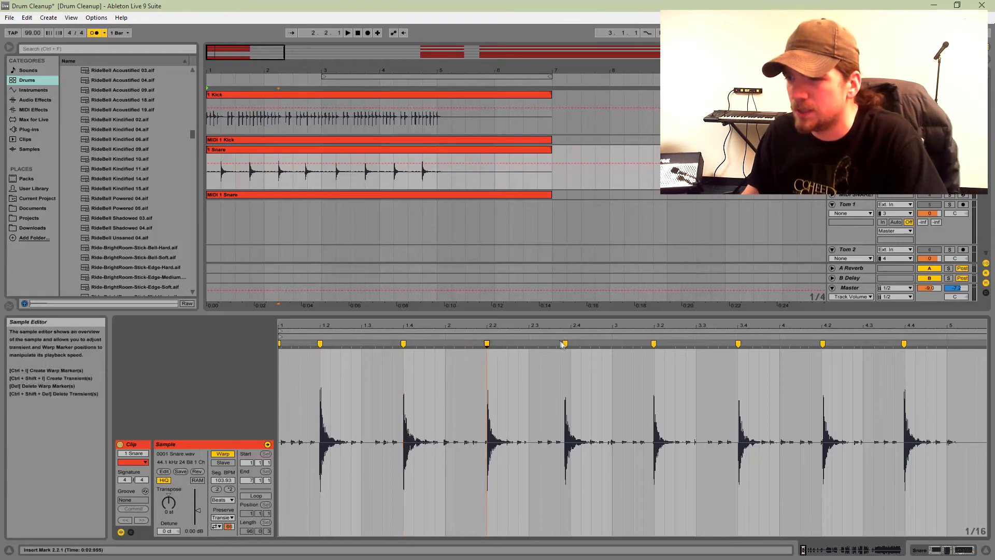
drag(565, 344, 570, 344)
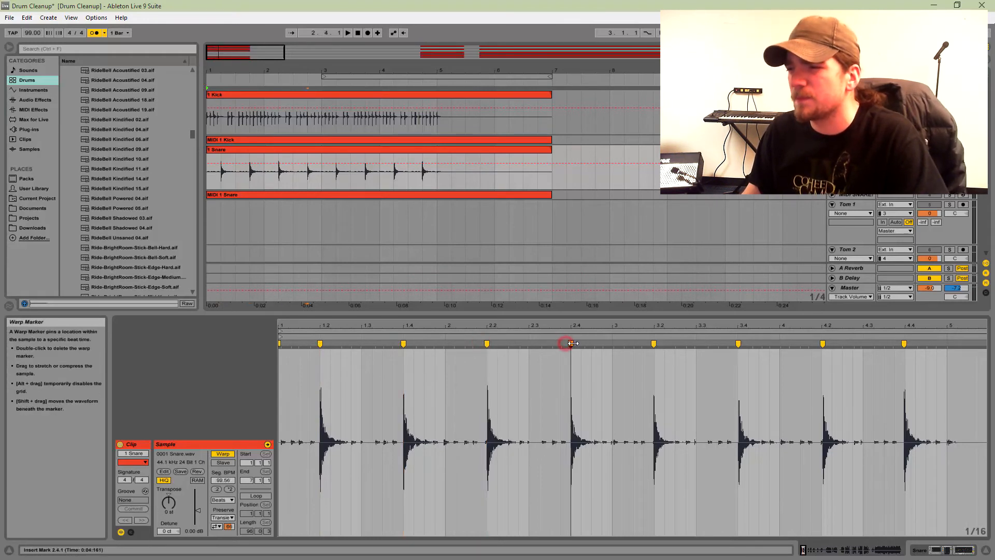
click(654, 343)
drag(653, 343, 655, 343)
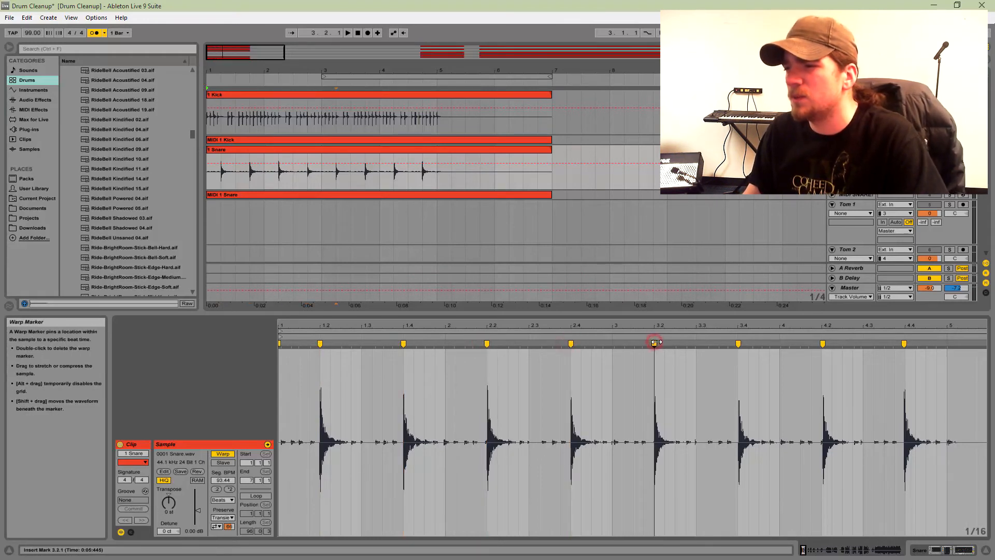
click(737, 343)
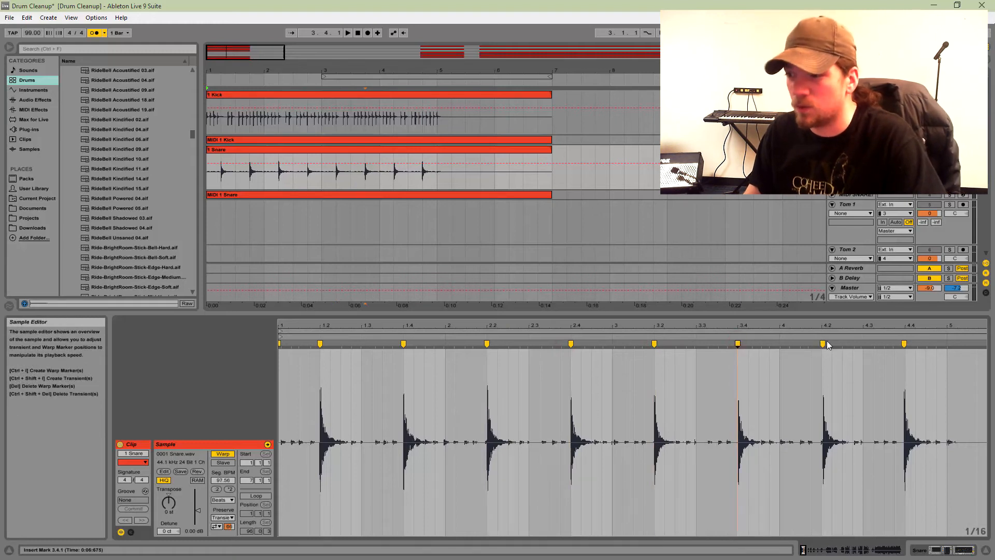
drag(827, 344, 825, 344)
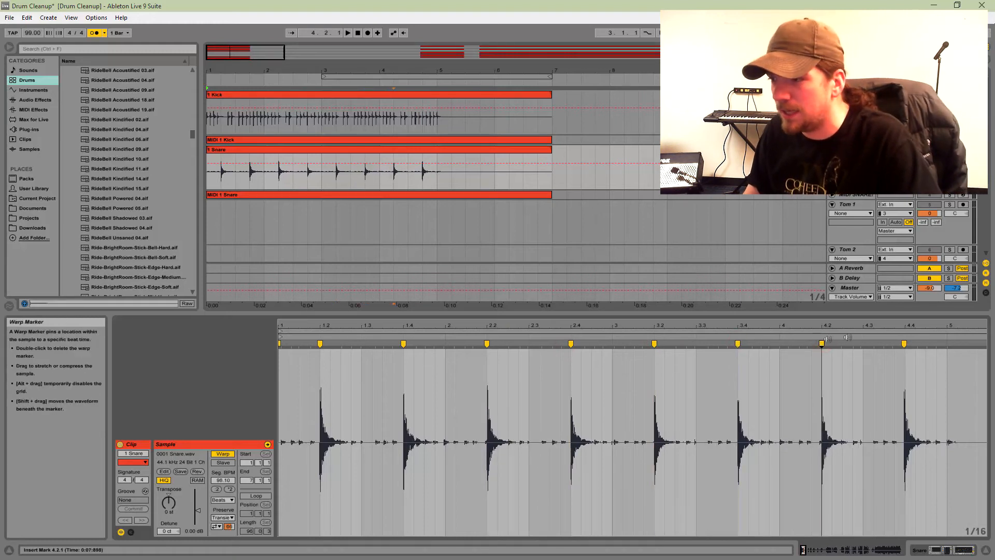
click(904, 343)
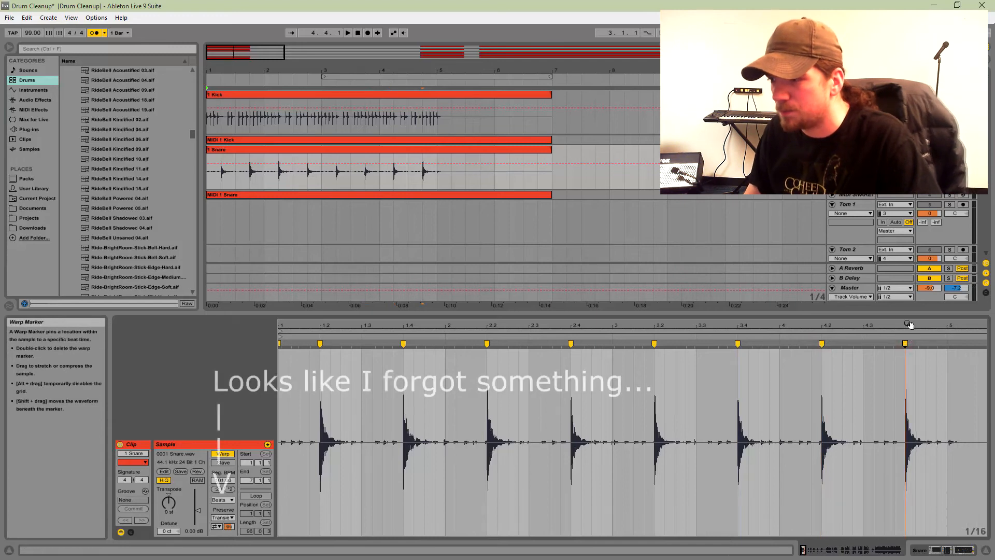
Play the first four bars of the arrangement twice to check the warped snare against the kick.
mouse_move(908, 324)
mouse_down()
mouse_move(908, 306)
mouse_move(908, 326)
mouse_up()
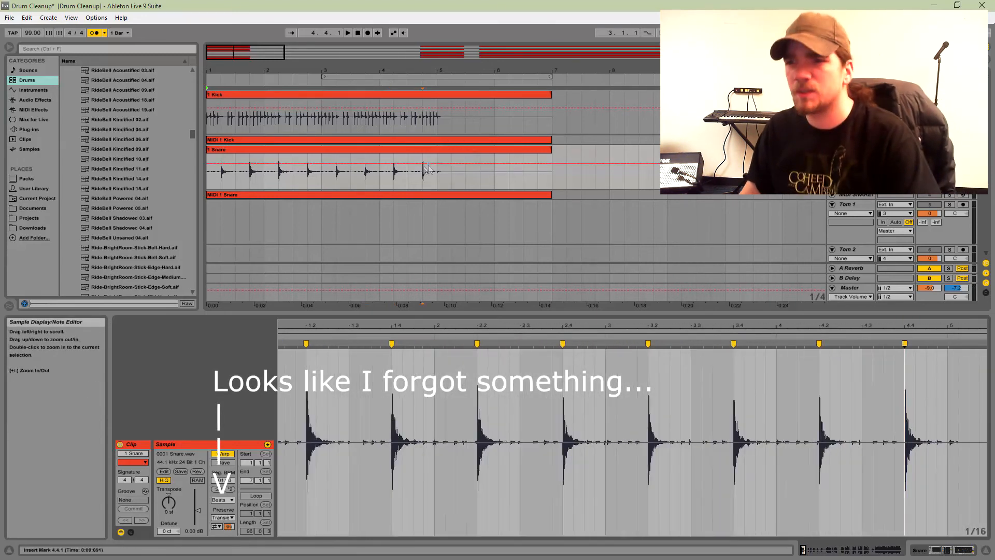
key(space)
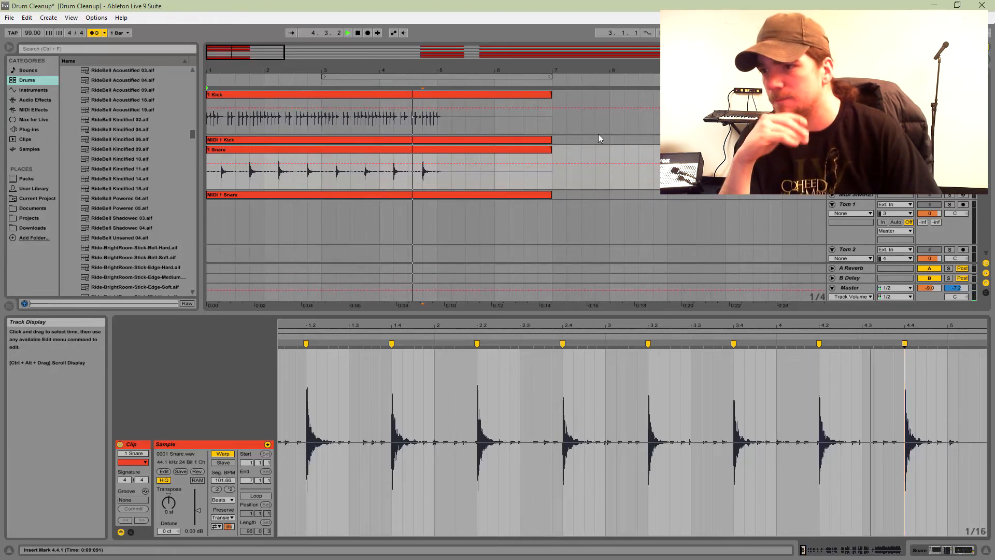
key(space)
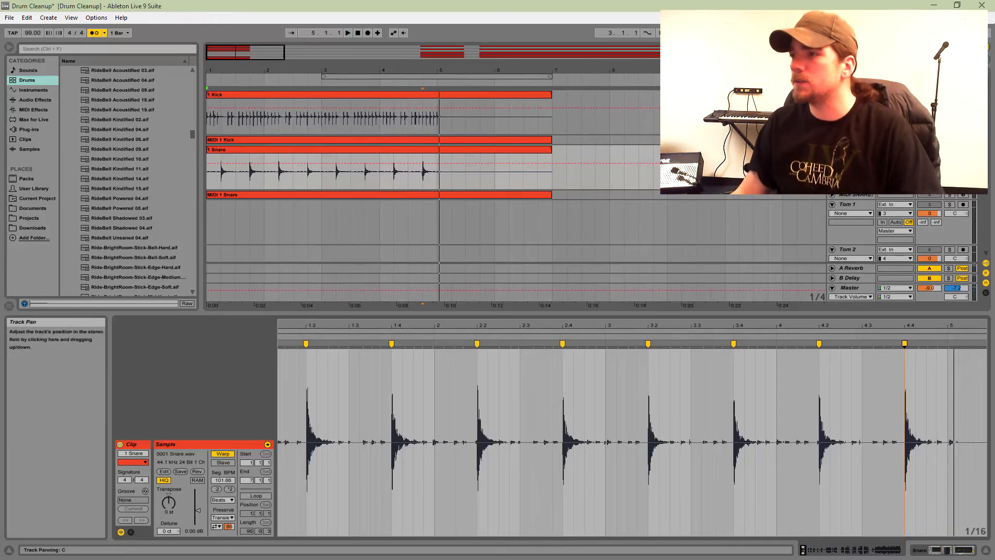
key(space)
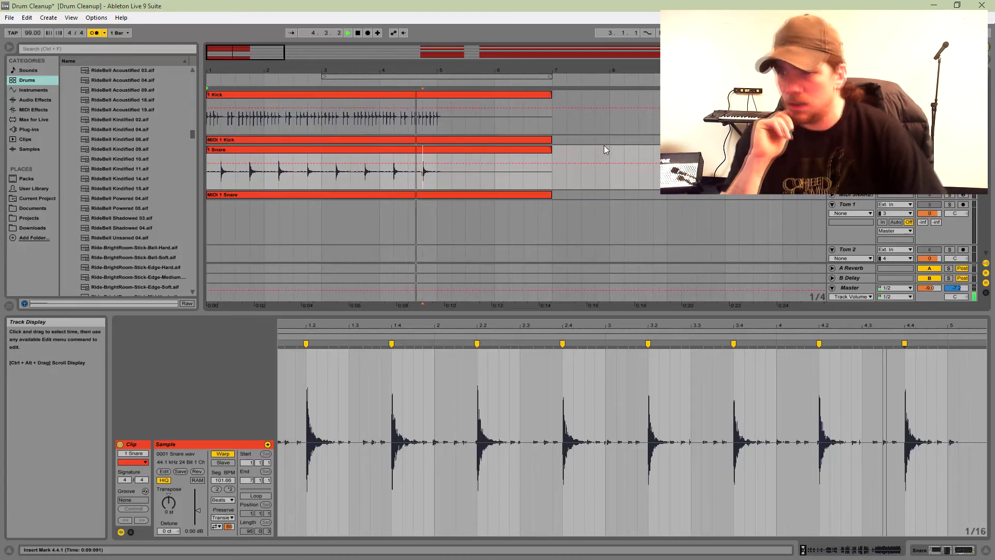
key(space)
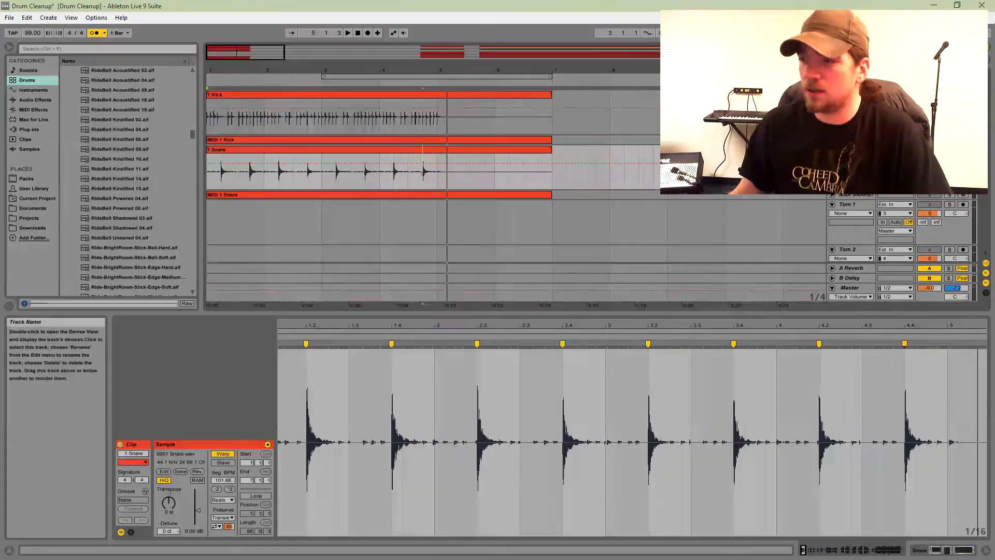
Show the Snare track's device chain and turn off the arrangement's grid.
double_click(849, 149)
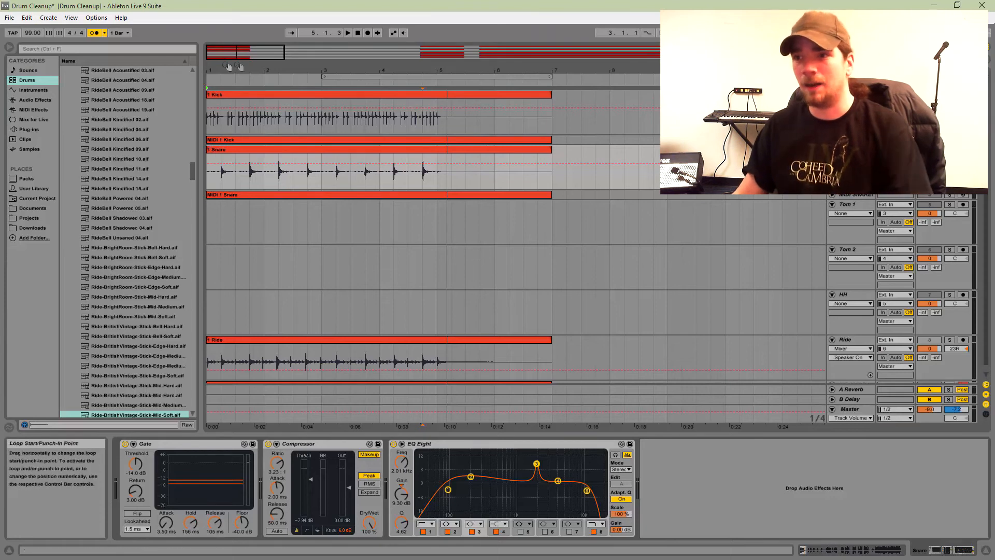
drag(227, 54, 224, 108)
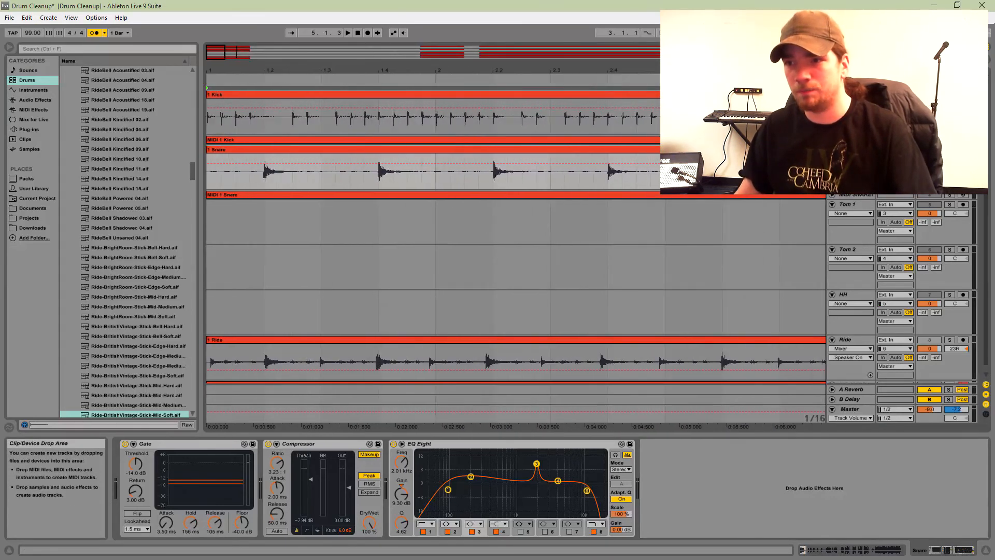
right_click(278, 181)
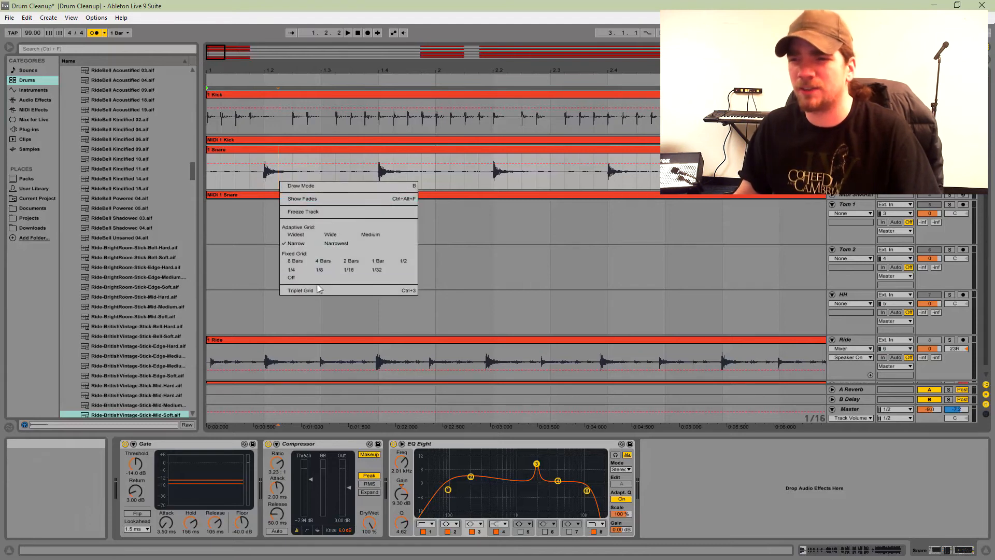
click(304, 278)
Try to remove the section between the first two hits of the 1 Snare clip, and undo the removal.
drag(284, 178, 385, 180)
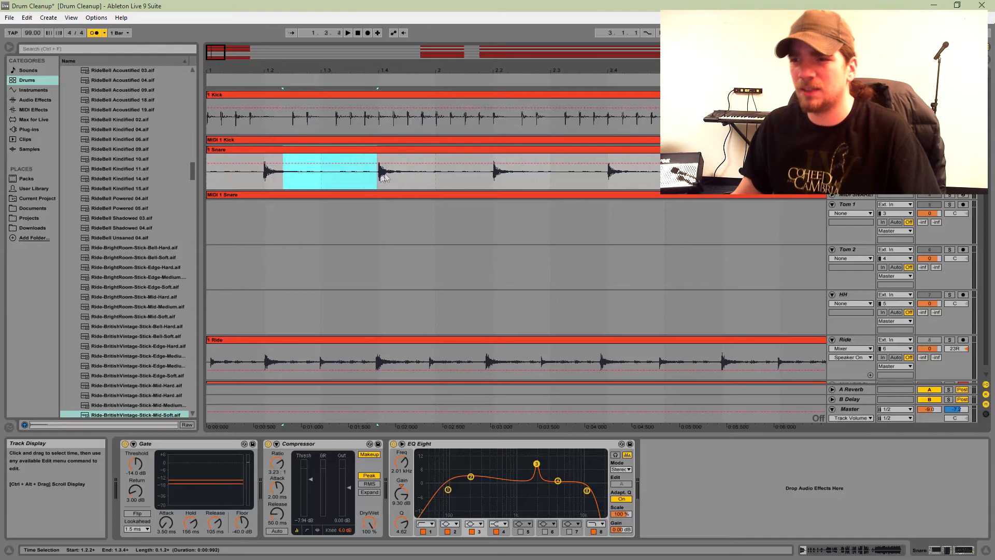
key(ctrl+e)
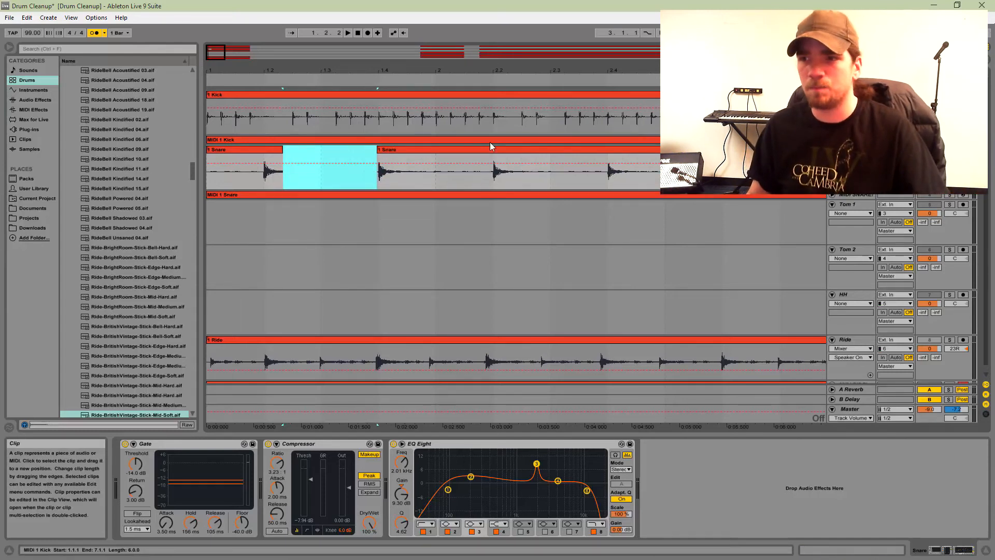
key(ctrl+z)
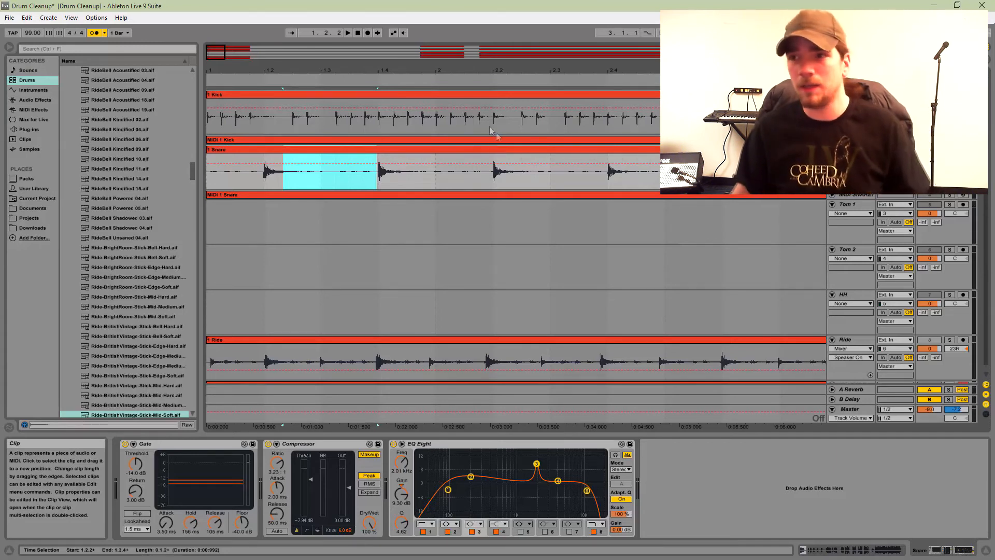
Solo the Ride track and play the 1 Ride clip from its start twice to check the ride and its bleed.
drag(495, 82, 433, 77)
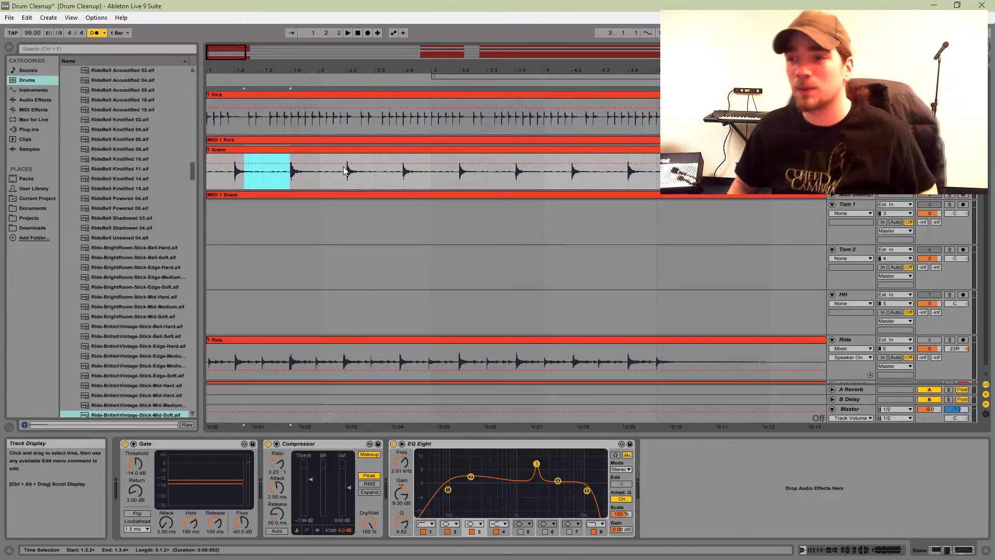
scroll(436, 220, down, 1)
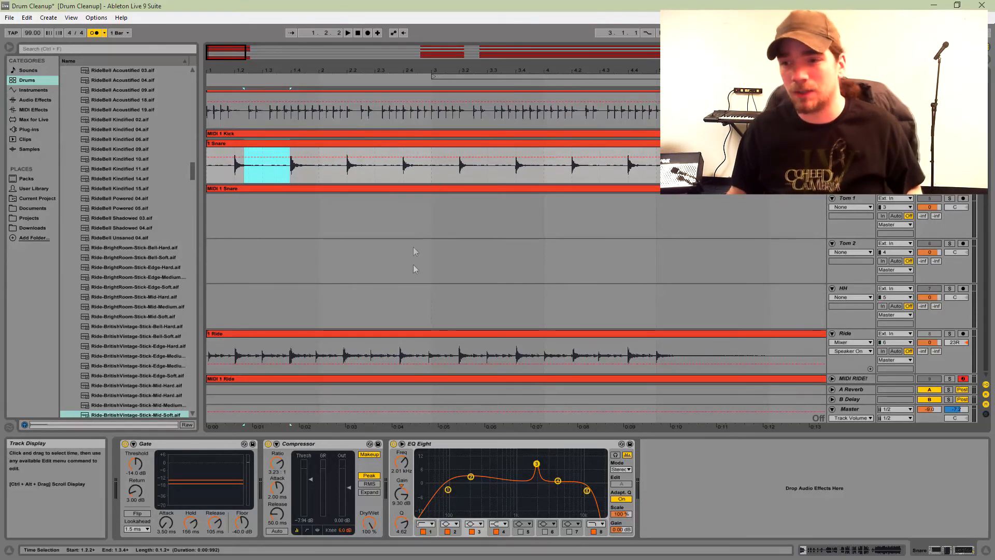
click(363, 334)
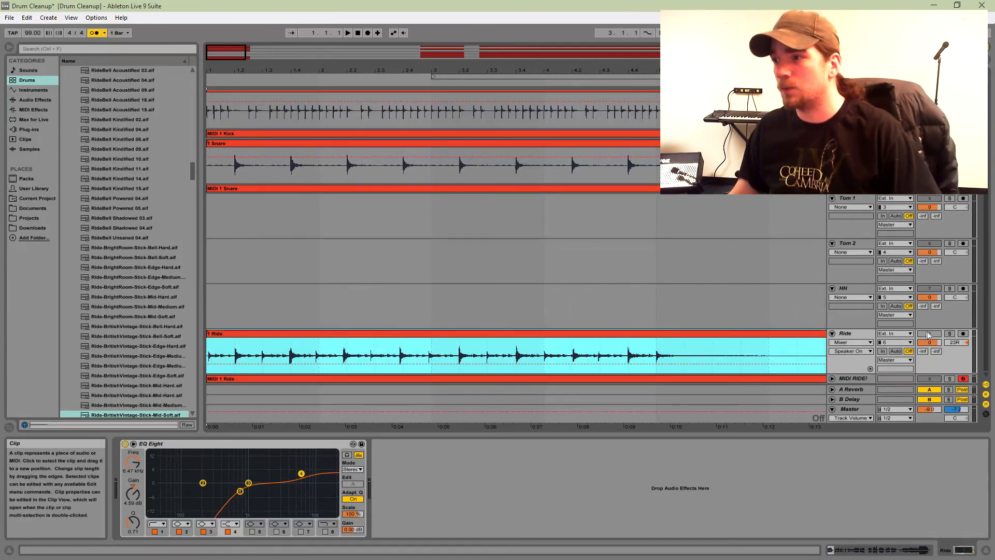
click(949, 334)
key(space)
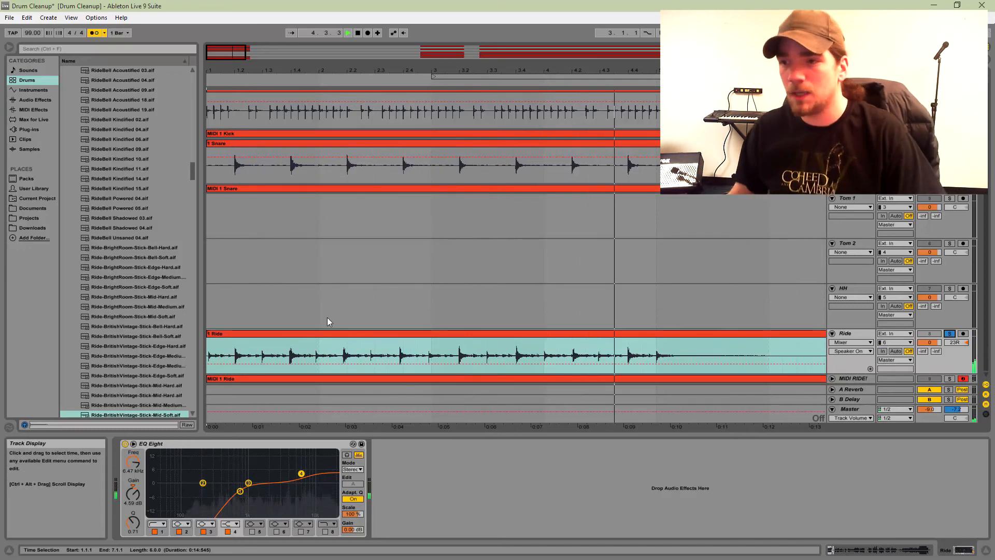
key(space)
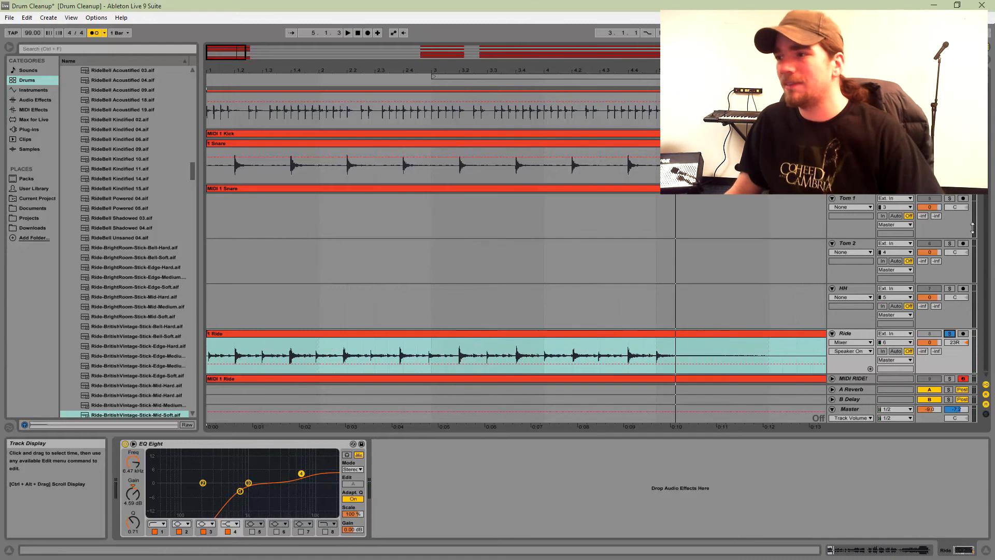
scroll(824, 171, up, 1)
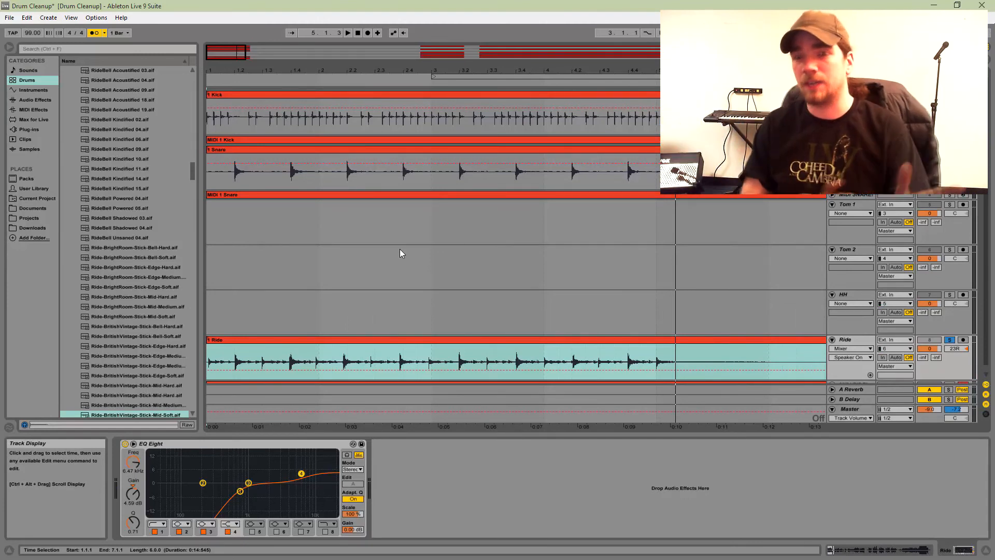
key(space)
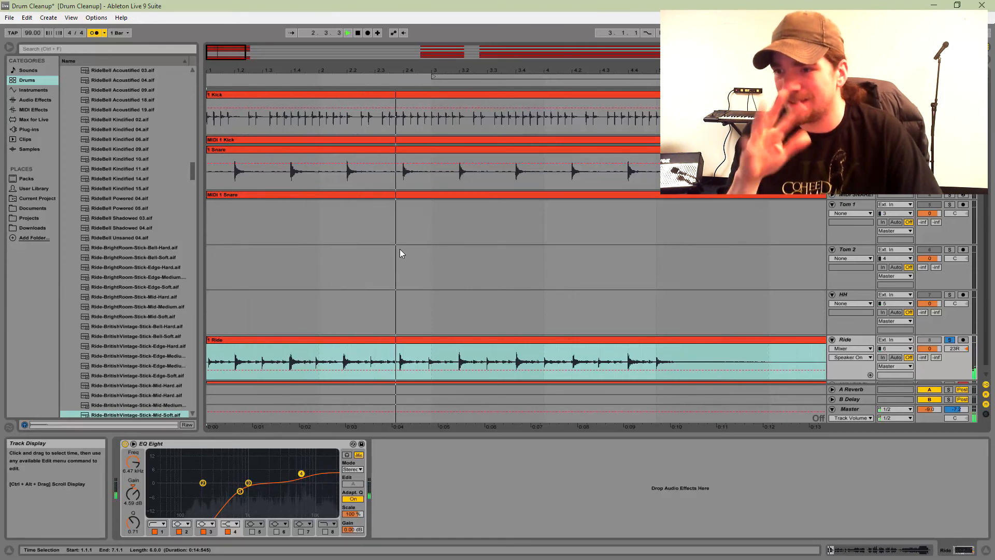
key(space)
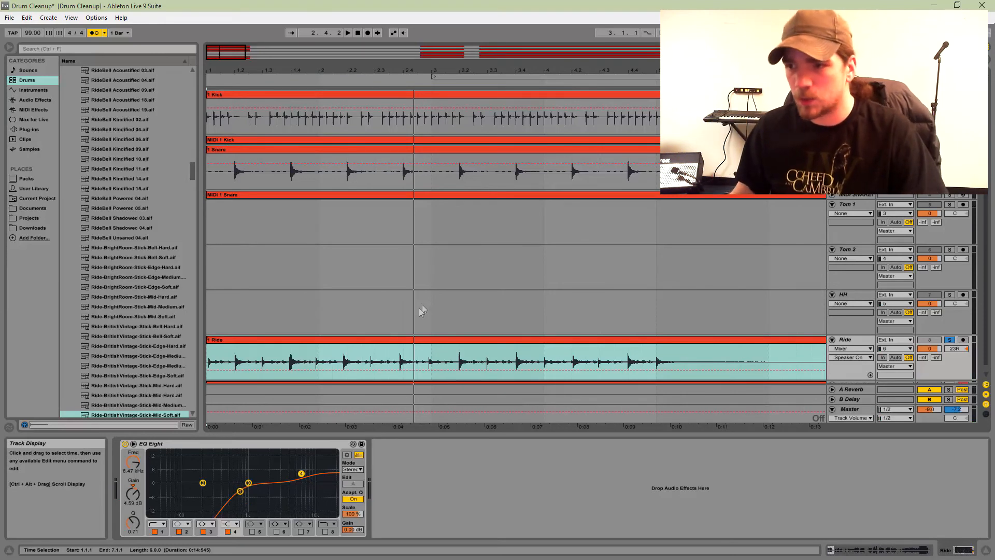
Open the 1 Ride clip in the sample editor, showing the first four bars of its waveform.
double_click(362, 343)
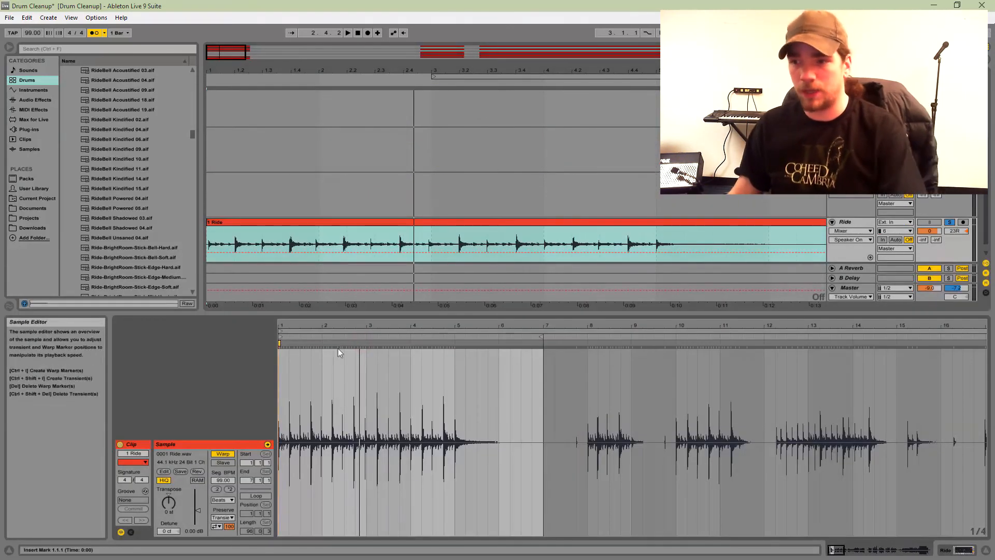
drag(337, 326, 400, 355)
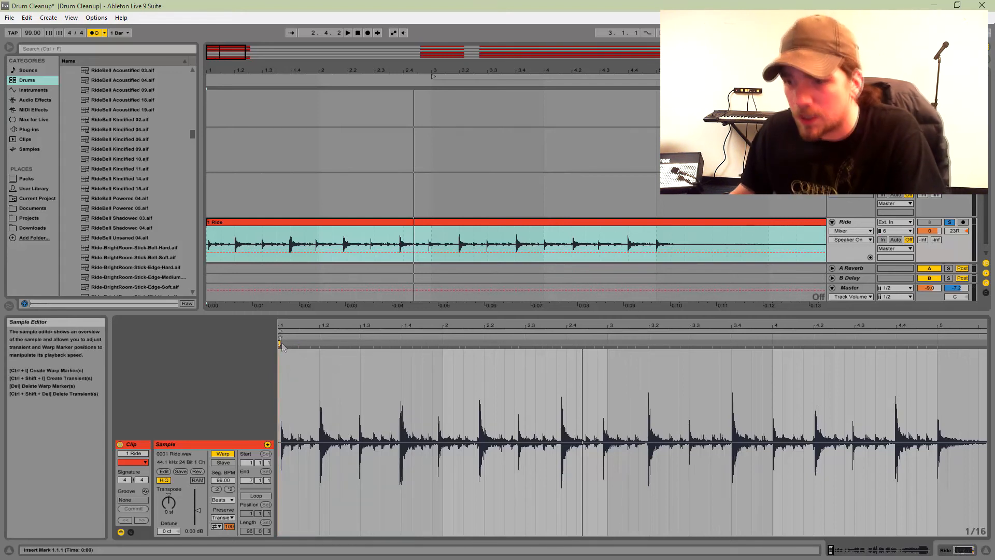
Add warp markers on the first three ride hits of the 1 Ride clip, at beats 1, 1.2 and 1.3.
drag(291, 325, 278, 343)
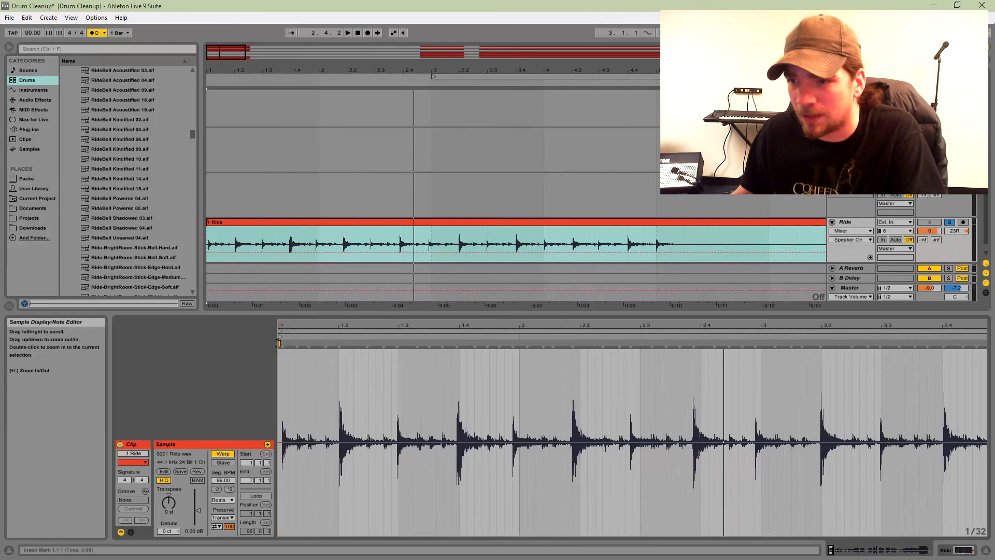
click(281, 343)
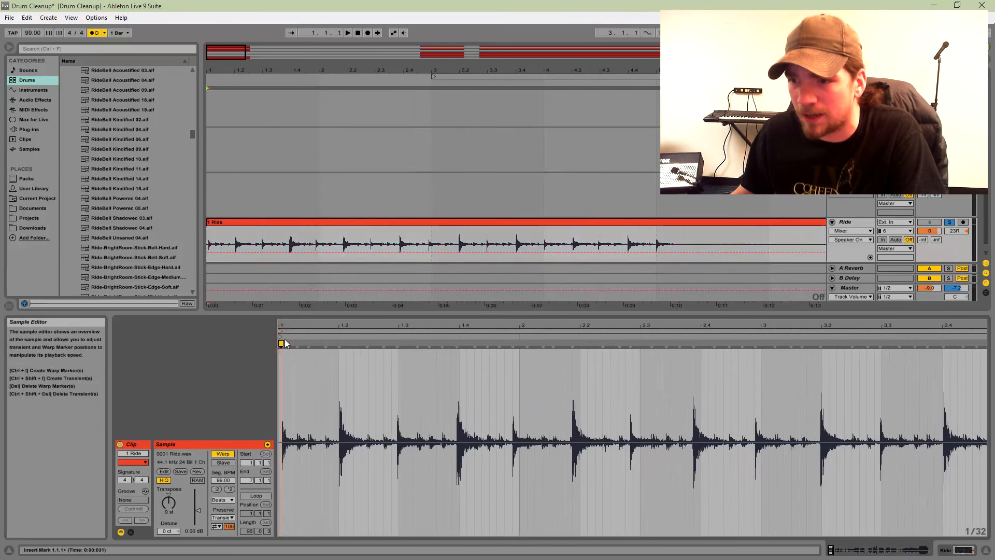
drag(283, 324, 282, 339)
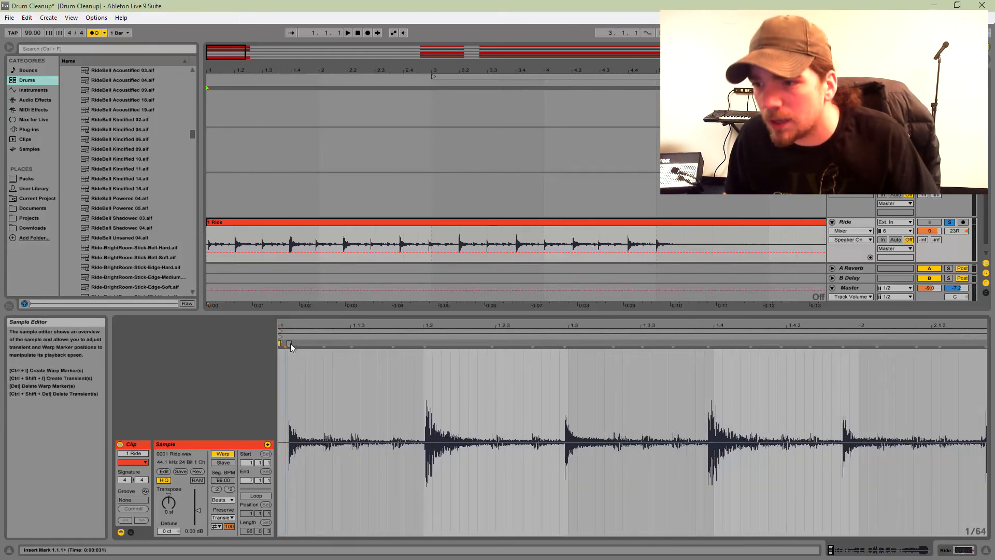
drag(285, 343, 289, 343)
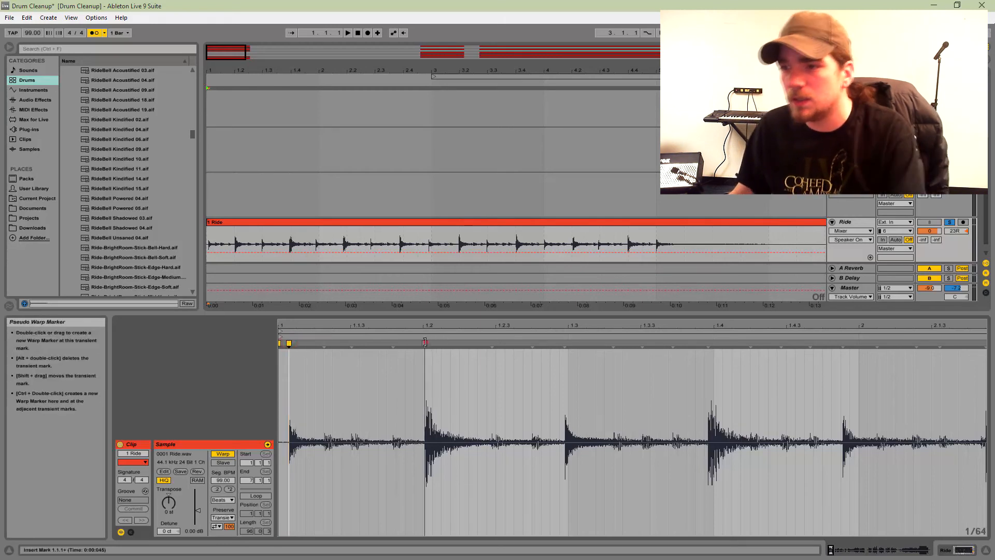
double_click(424, 343)
double_click(565, 342)
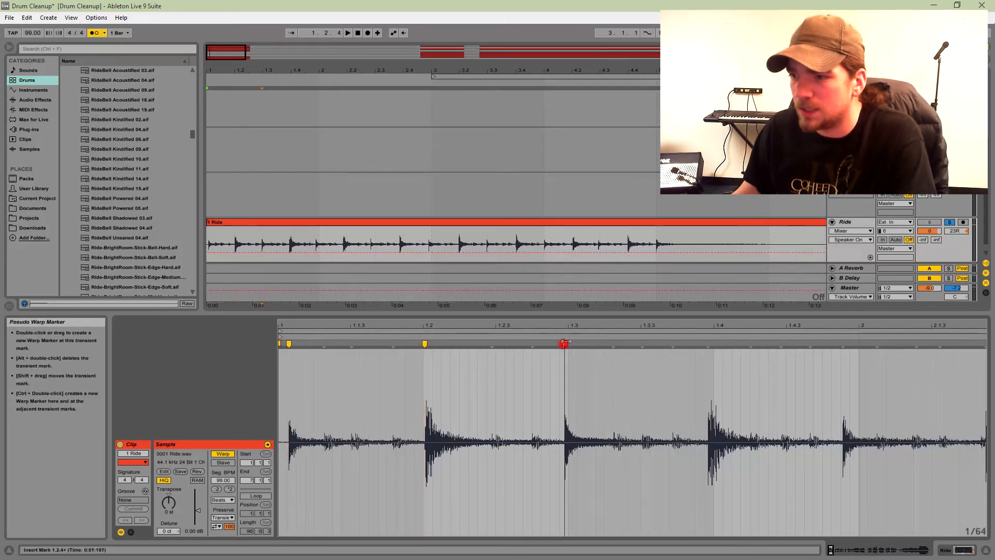
Add warp markers on each ride hit from beat 1.4 through beat 3.2 of the 1 Ride clip.
drag(581, 328, 428, 323)
double_click(430, 343)
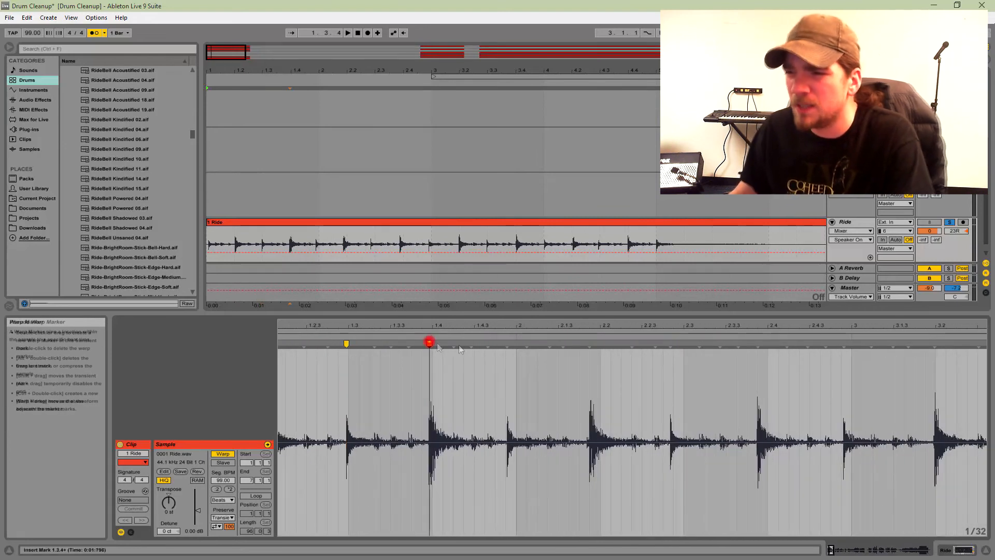
double_click(507, 343)
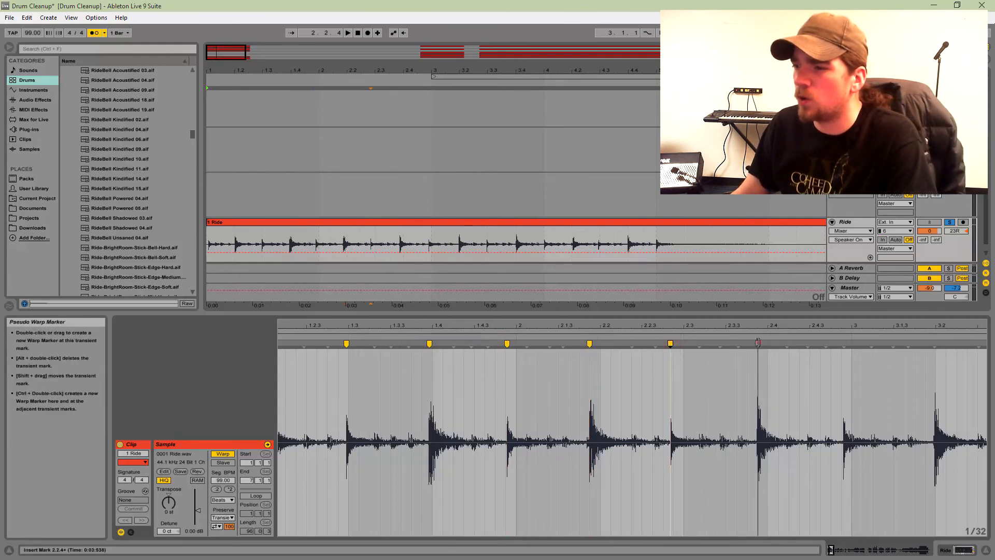
double_click(758, 343)
double_click(844, 343)
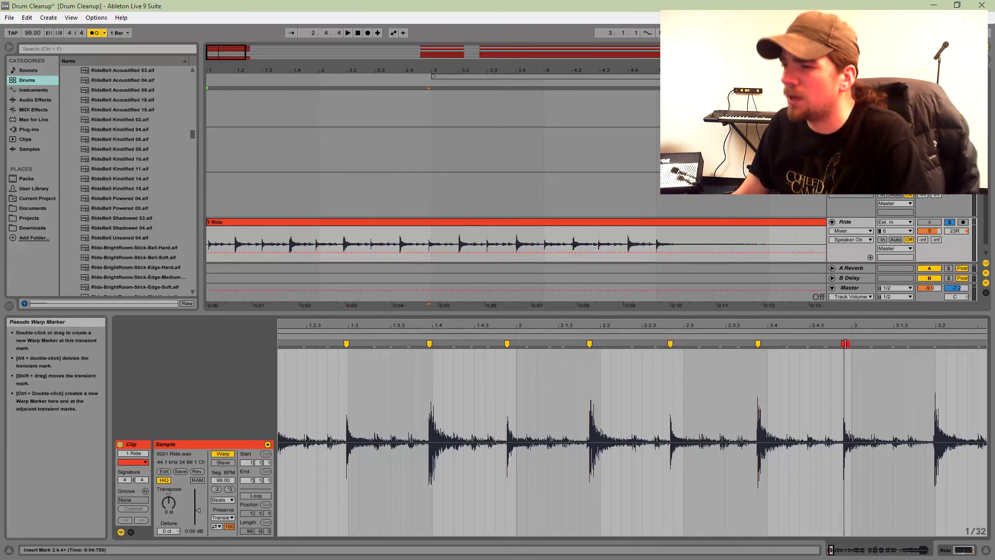
double_click(933, 343)
Add warp markers on the remaining ride hits from beat 3.3 through beat 5 of the 1 Ride clip.
mouse_move(931, 326)
mouse_down()
mouse_move(526, 303)
mouse_move(621, 301)
mouse_up()
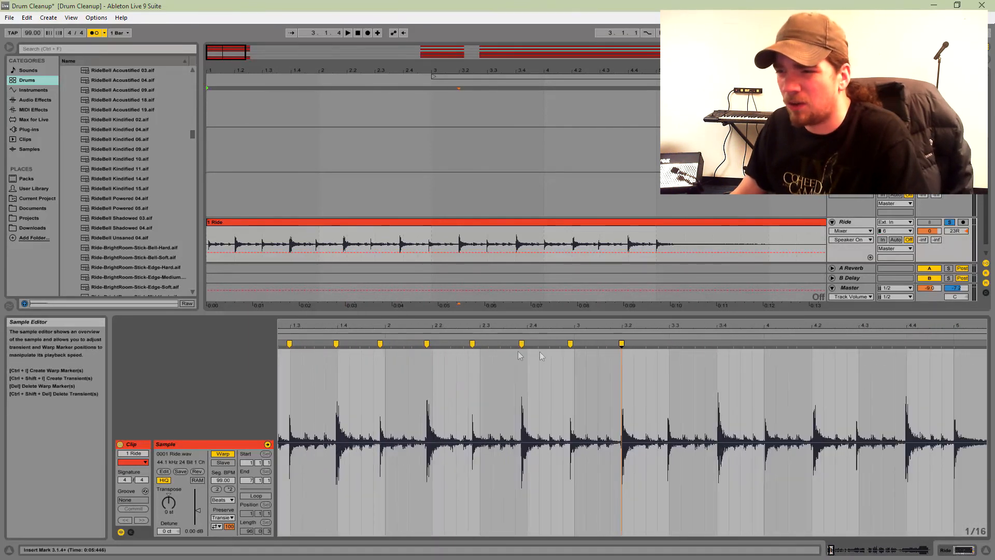
double_click(669, 343)
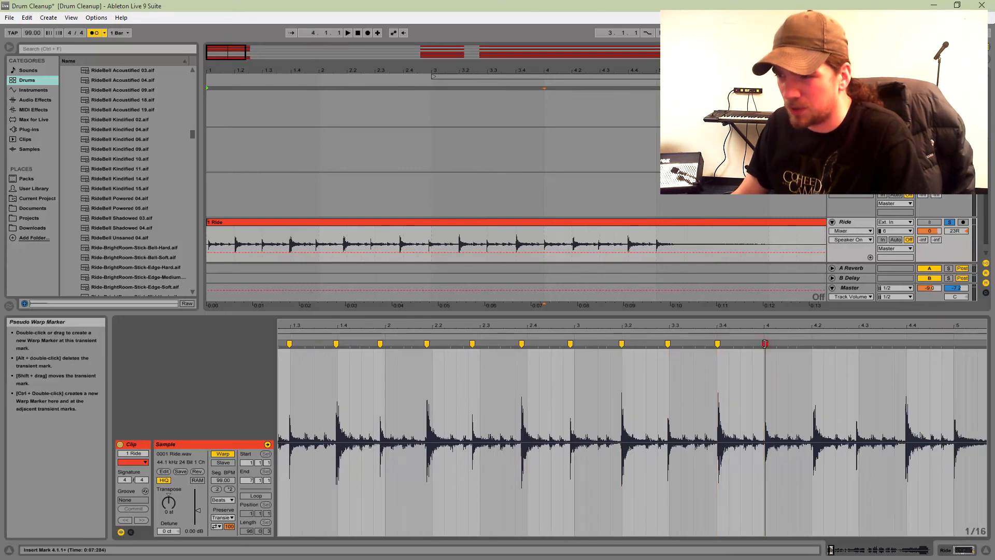
double_click(815, 343)
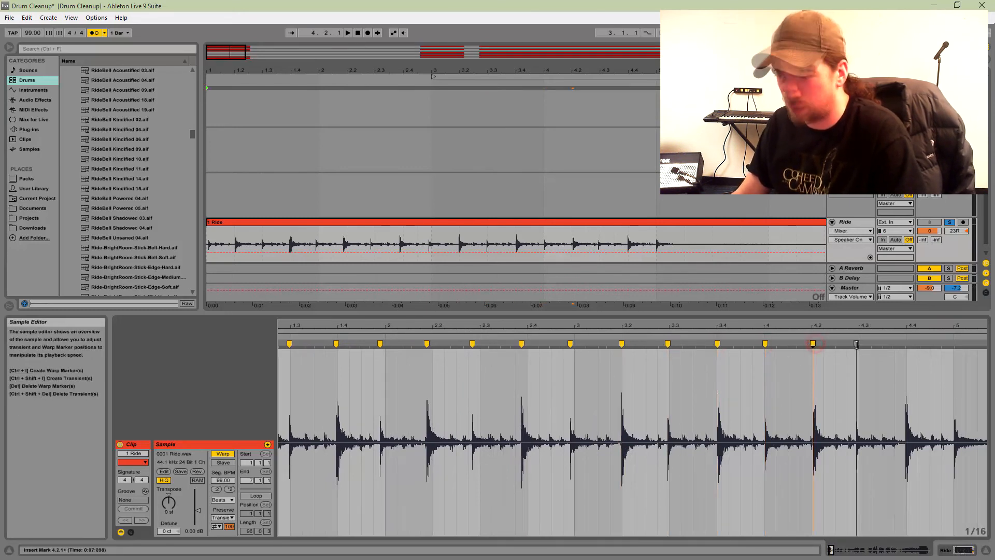
double_click(856, 343)
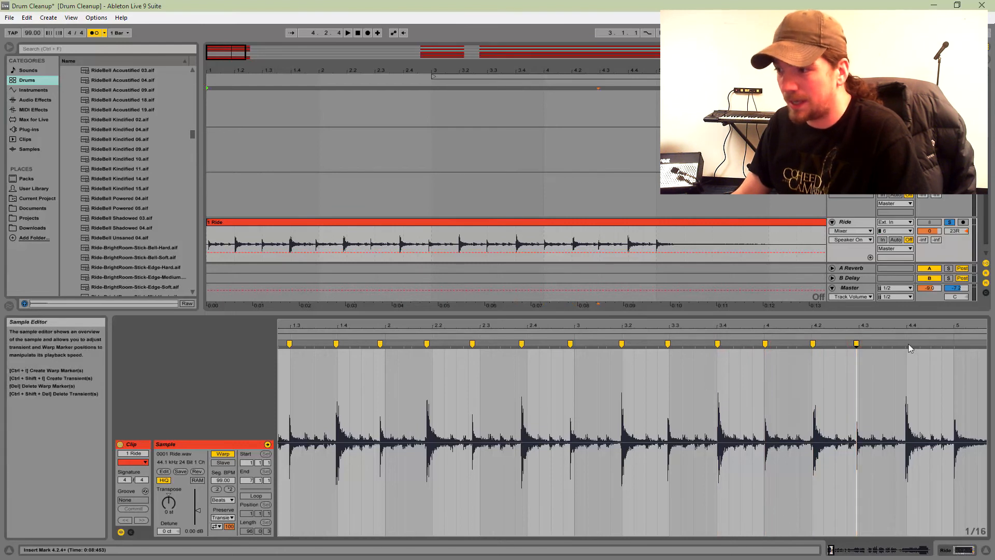
double_click(954, 343)
mouse_move(933, 328)
mouse_down()
mouse_move(931, 307)
mouse_move(931, 318)
mouse_up()
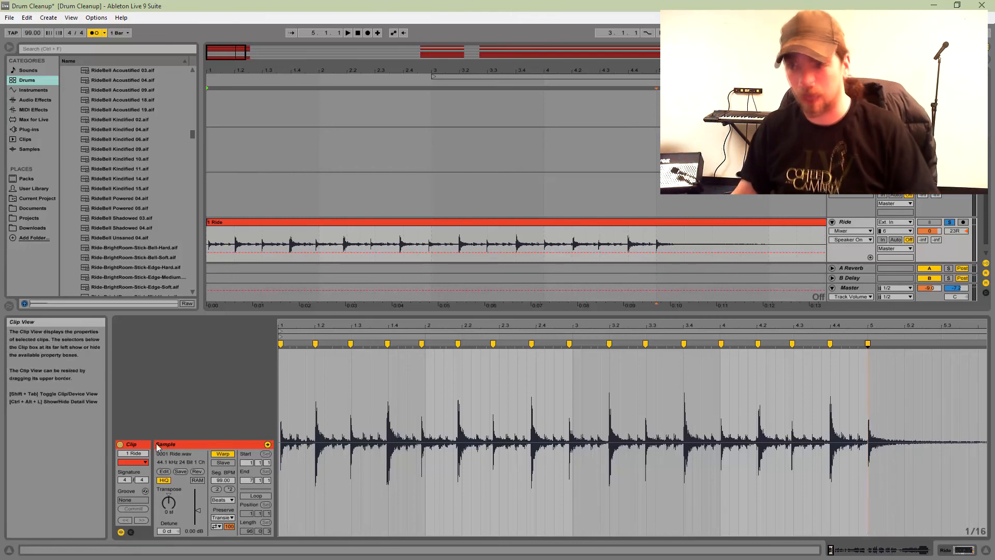
Move the ride's warp markers in the first two bars and at beat 3 onto their exact beat lines.
click(280, 344)
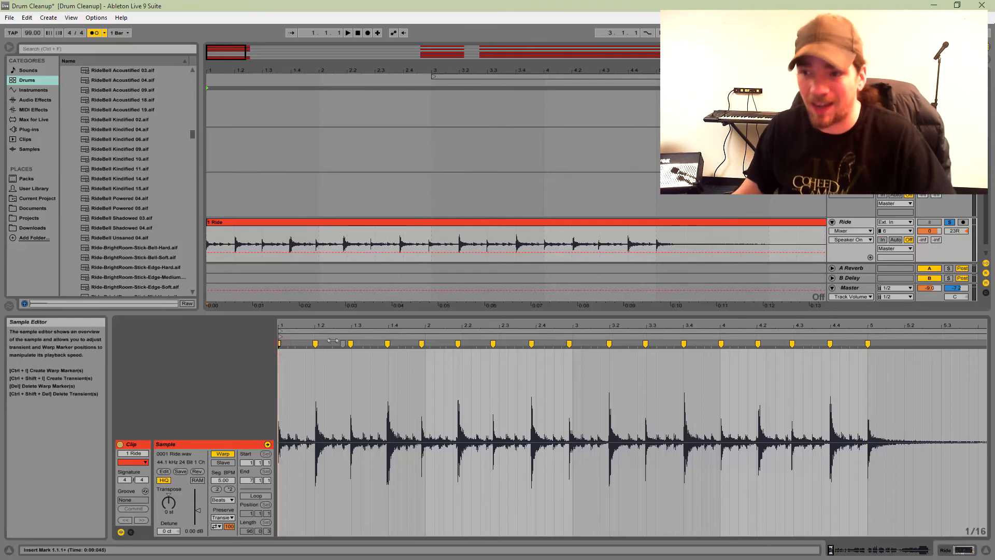
click(352, 344)
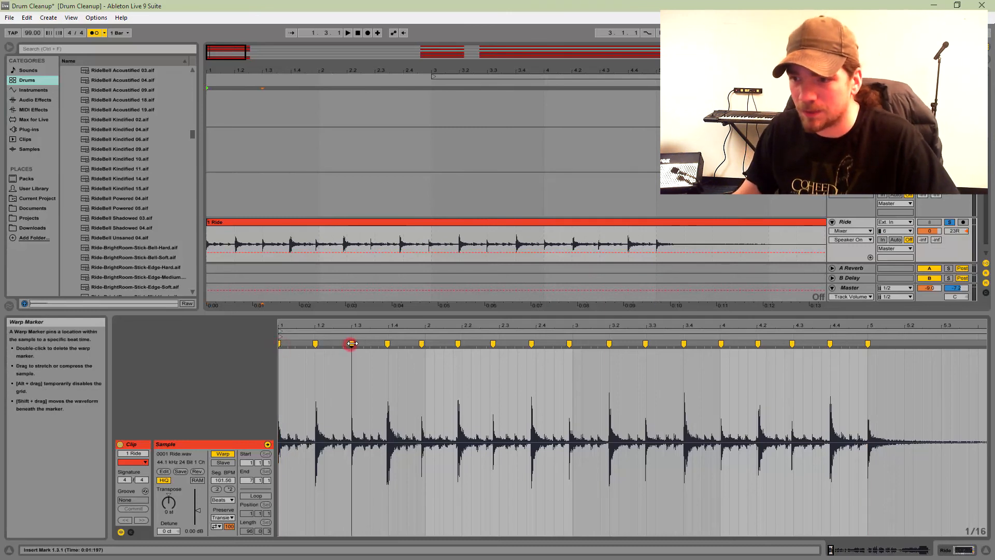
click(388, 344)
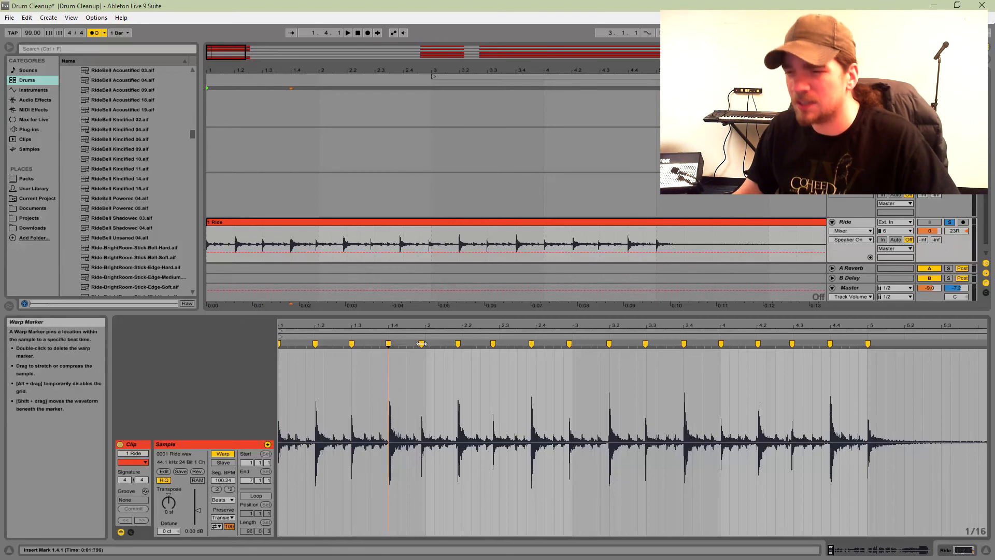
click(425, 343)
drag(458, 343, 575, 343)
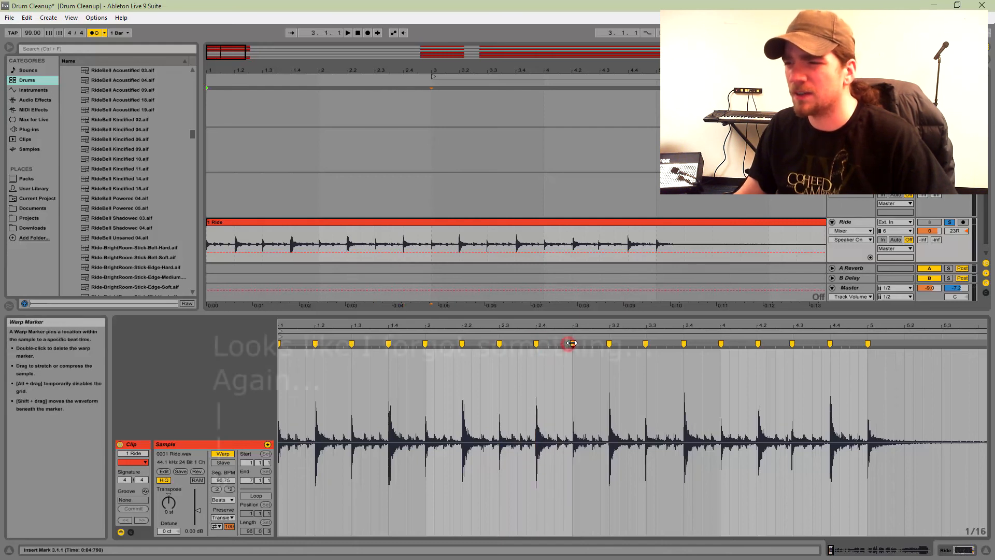
Align the ride's warp markers from beat 3.2 through 4.4 with their beat lines and play back the soloed ride.
click(610, 343)
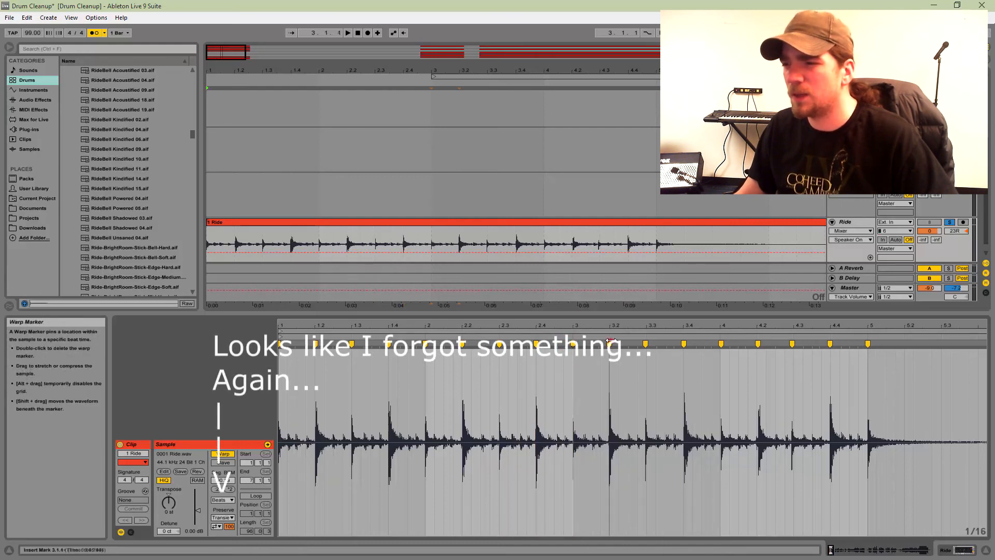
click(645, 343)
click(683, 343)
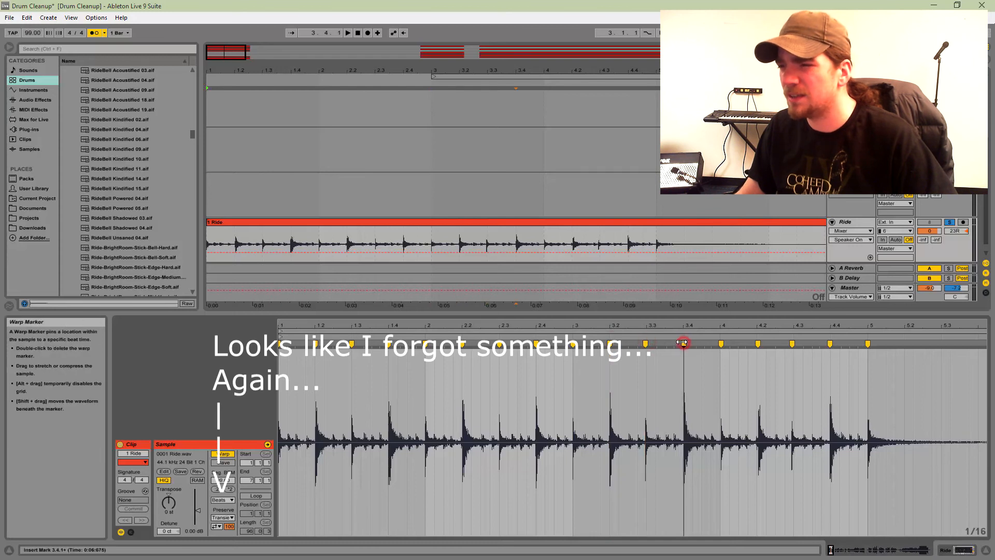
click(721, 343)
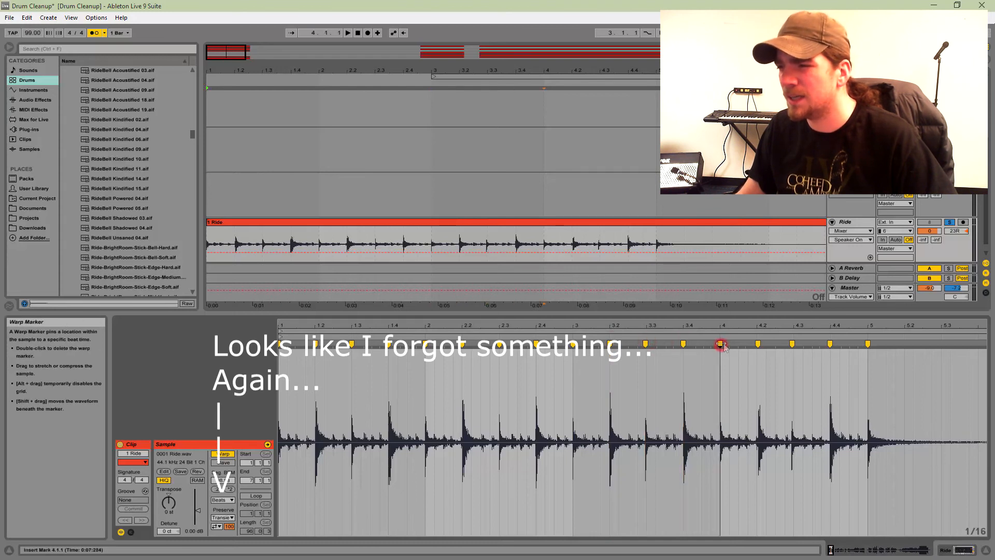
click(757, 344)
click(793, 343)
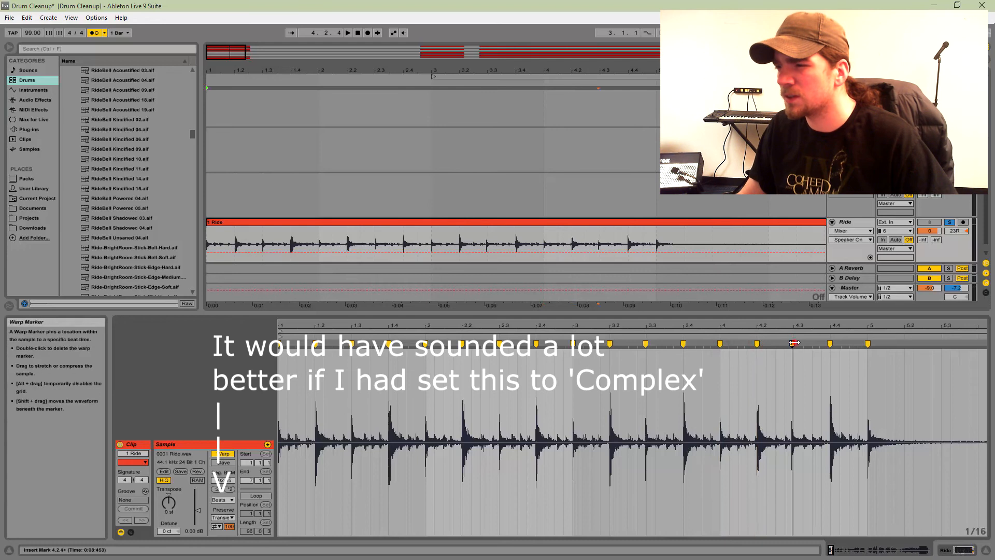
click(830, 343)
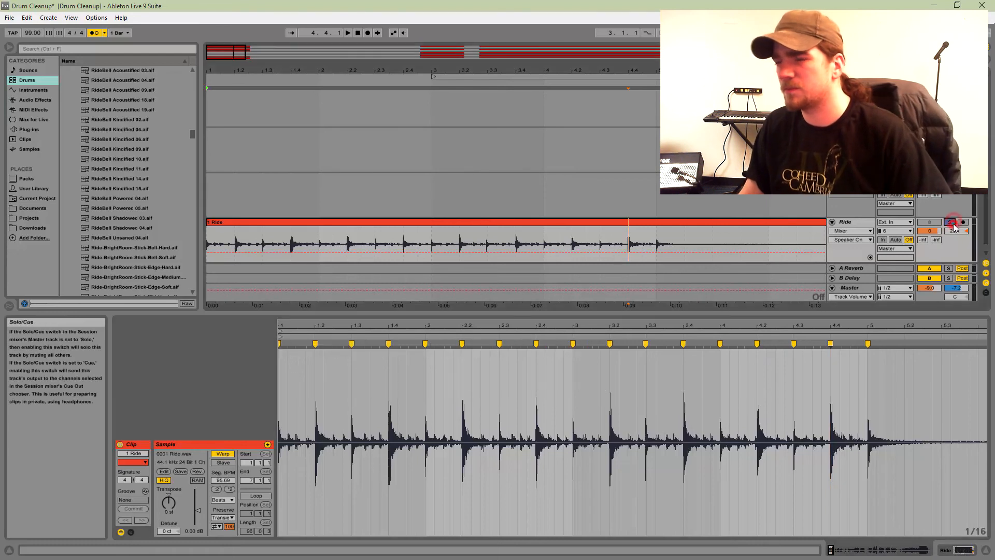
key(space)
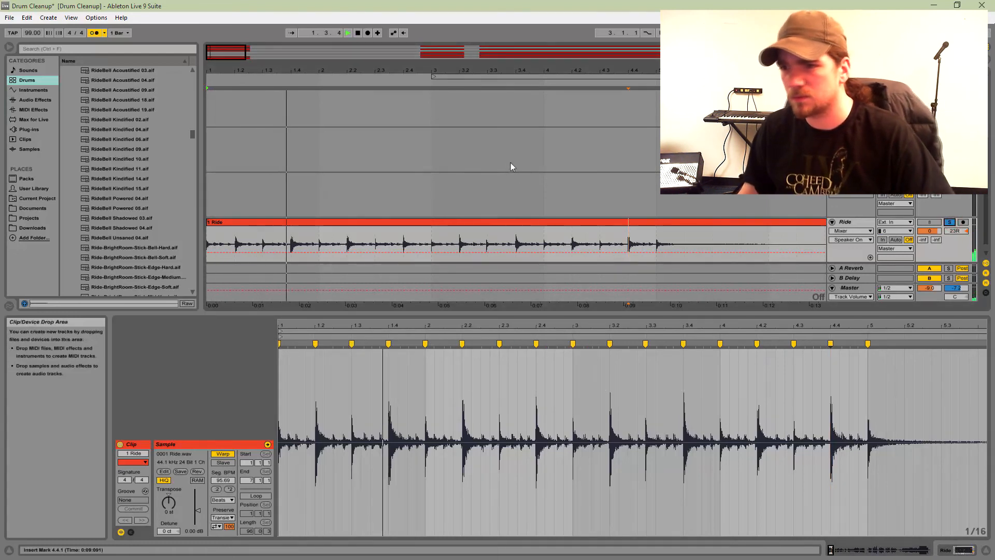
Hide the clip's detail view, try removing the audio between the first two 1 Ride hits, play the result, and undo the removal.
click(986, 550)
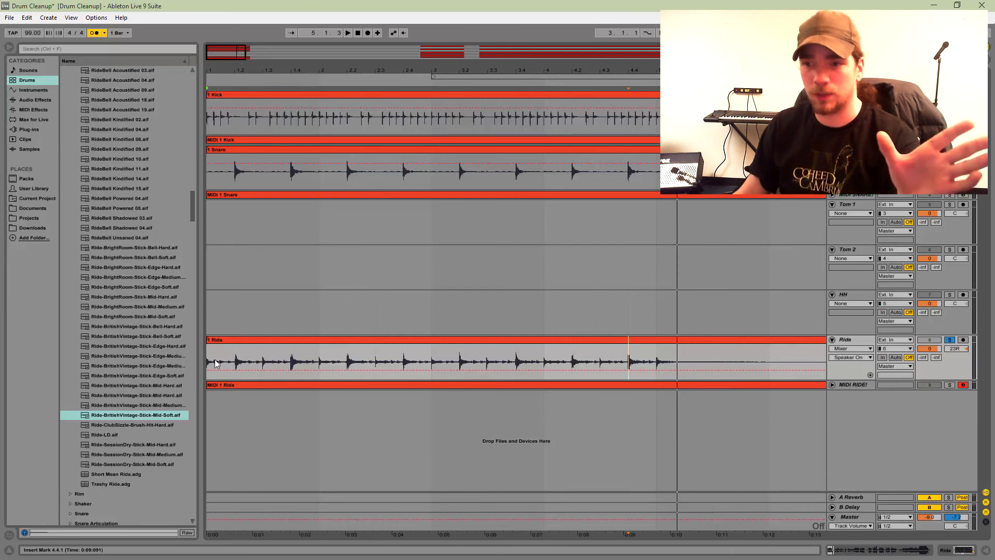
drag(215, 363, 231, 362)
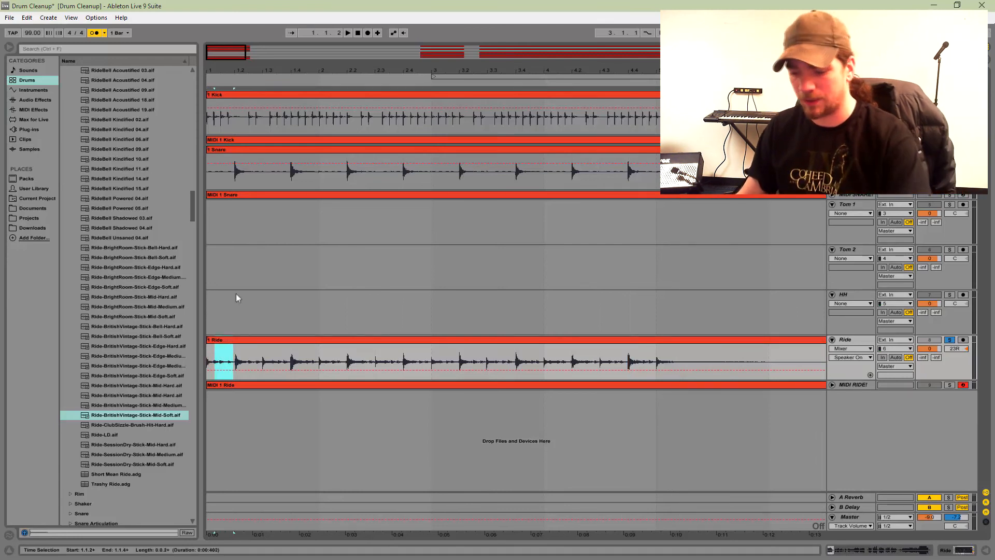
key(Delete)
click(212, 339)
key(space)
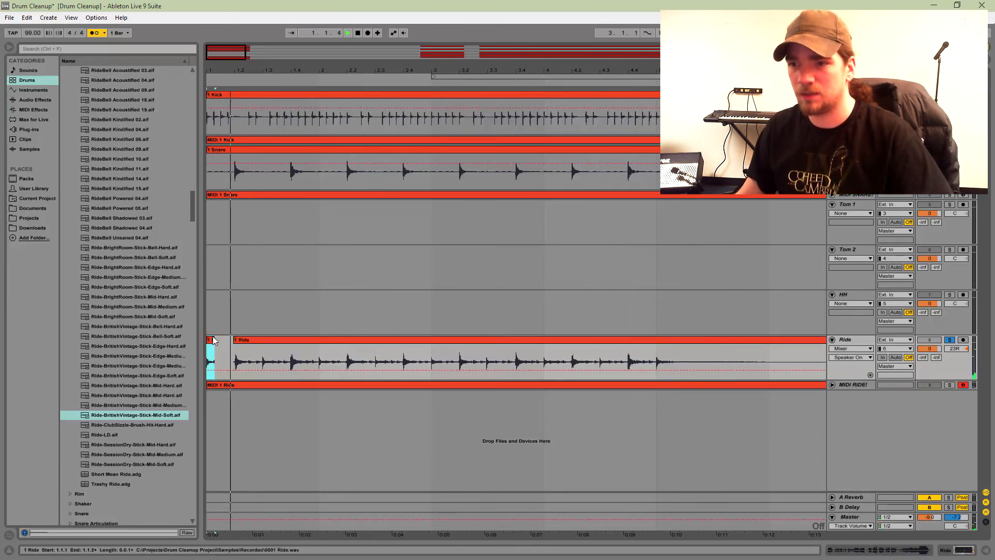
key(space)
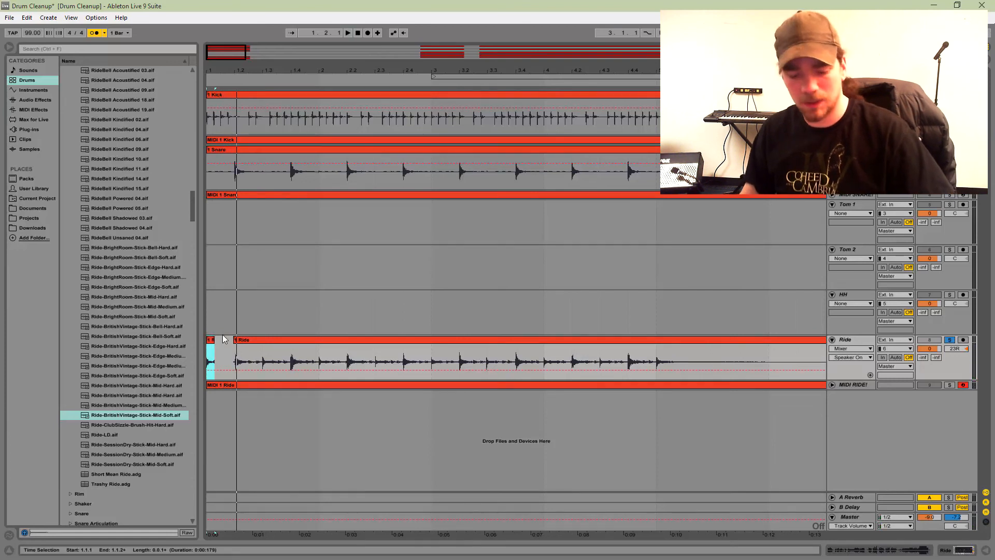
key(ctrl+z)
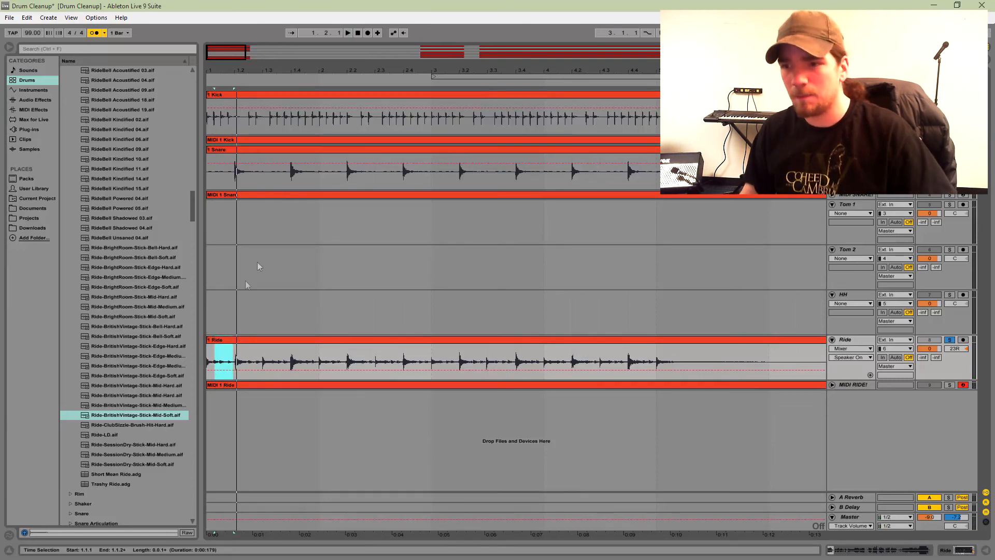
Show the Ride track's EQ Eight and play the soloed ride from the start to check its bleed.
double_click(849, 340)
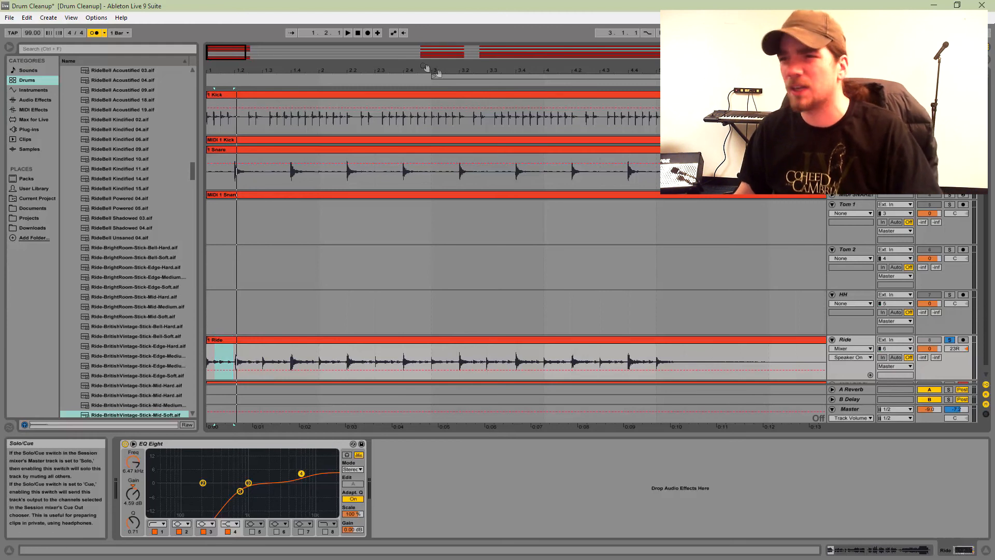
click(358, 34)
key(space)
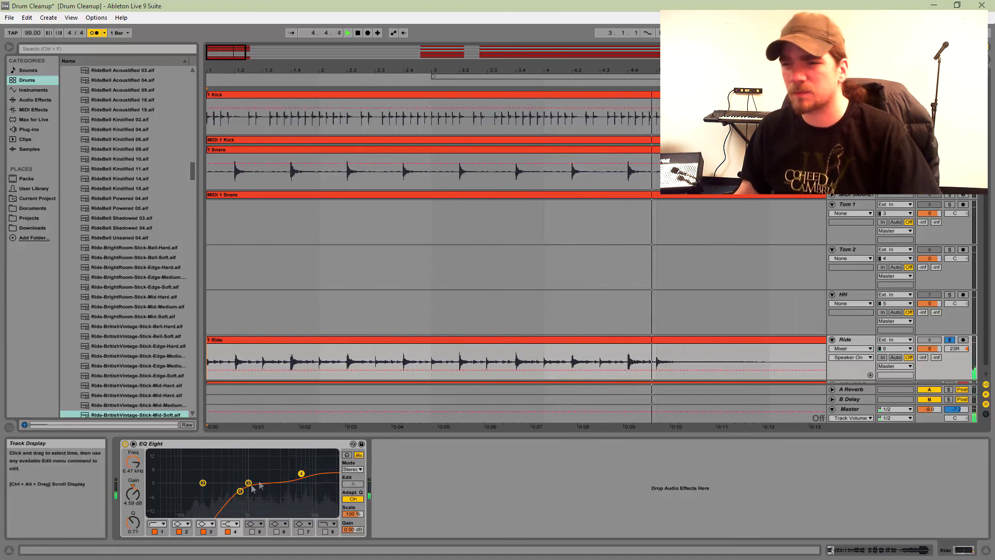
key(space)
Raise the frequency of the EQ Eight's low-cut band 1 to about 1.90 kHz and play back the ride.
drag(239, 490, 266, 494)
key(space)
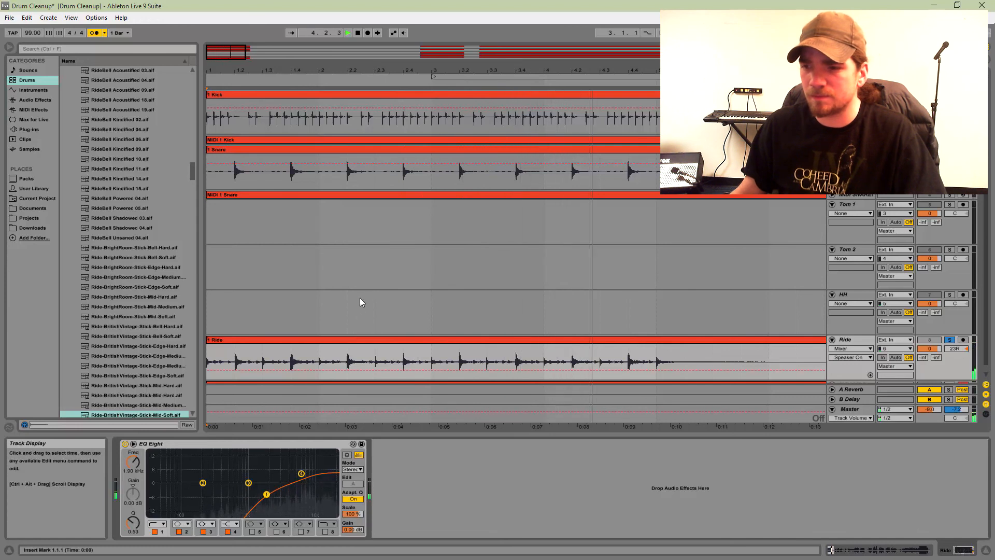
key(space)
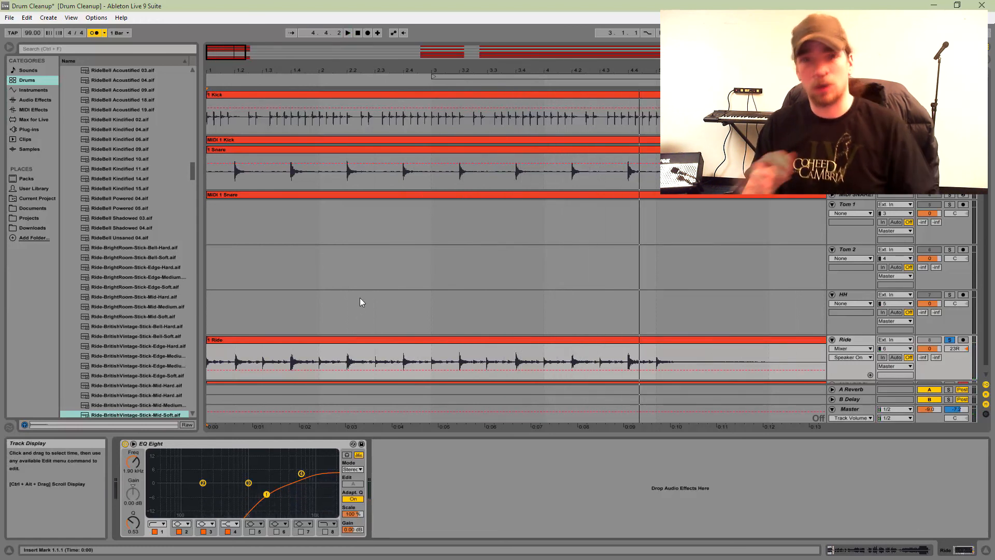